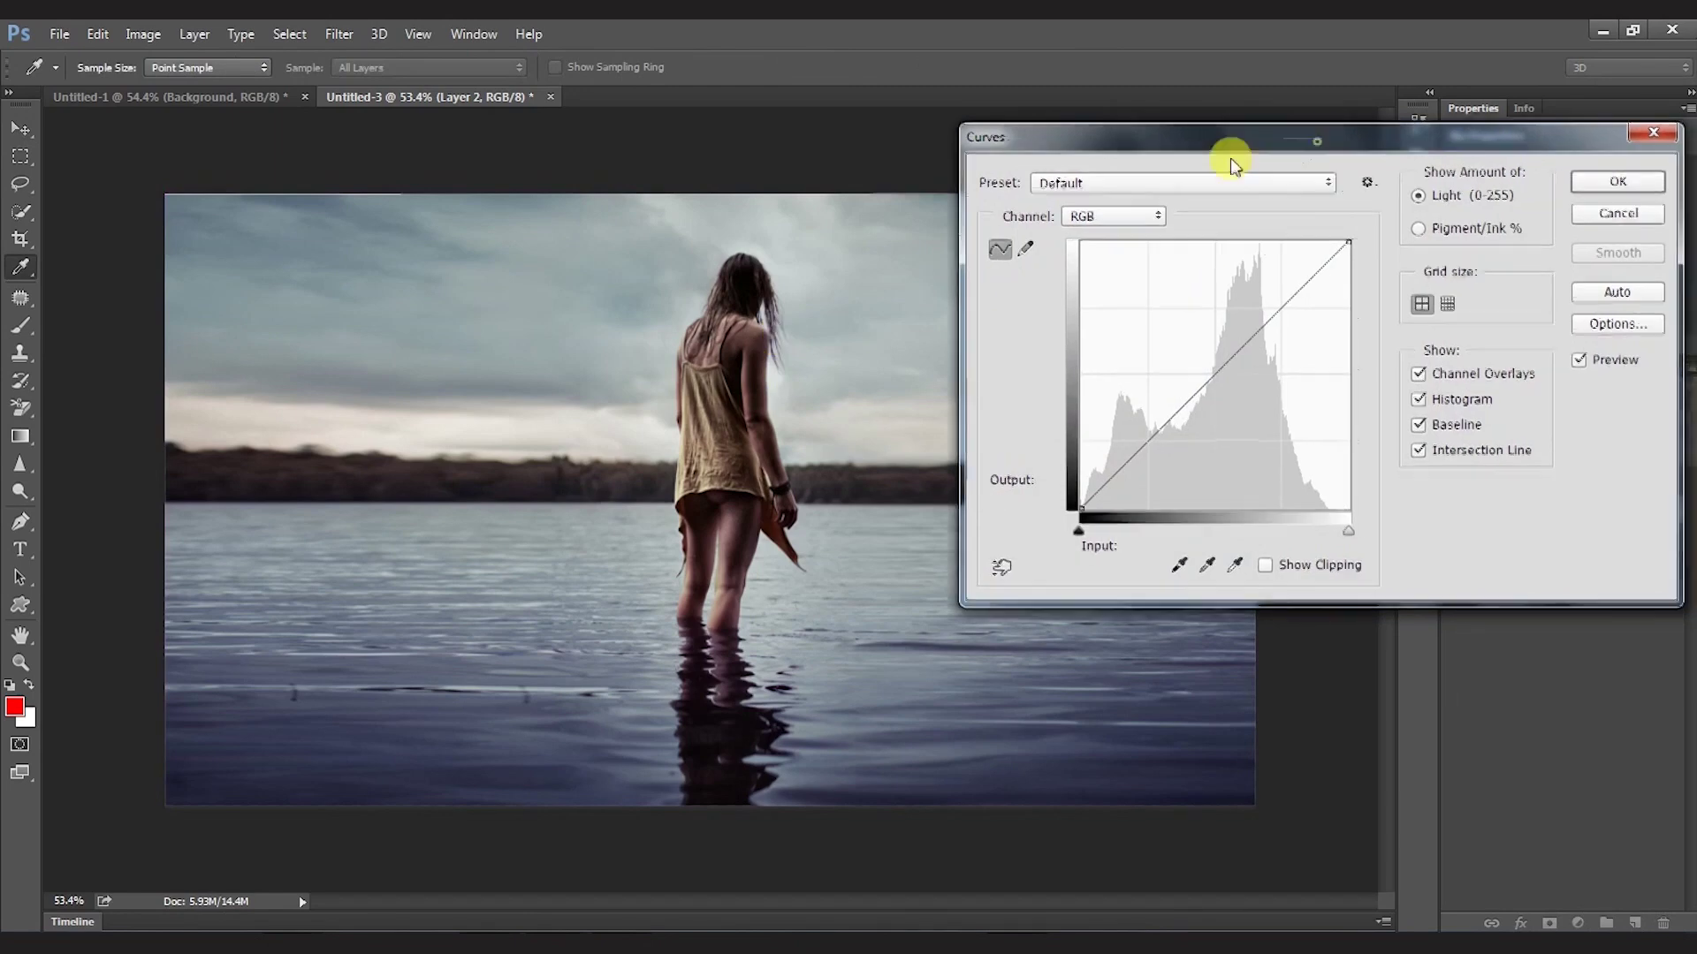
Step: Apply an S-shaped Curves adjustment for more contrast in the lake photo
left_click_drag(1230, 159, 1138, 175)
left_click_drag(1128, 389, 1129, 371)
left_click_drag(1031, 500, 1034, 488)
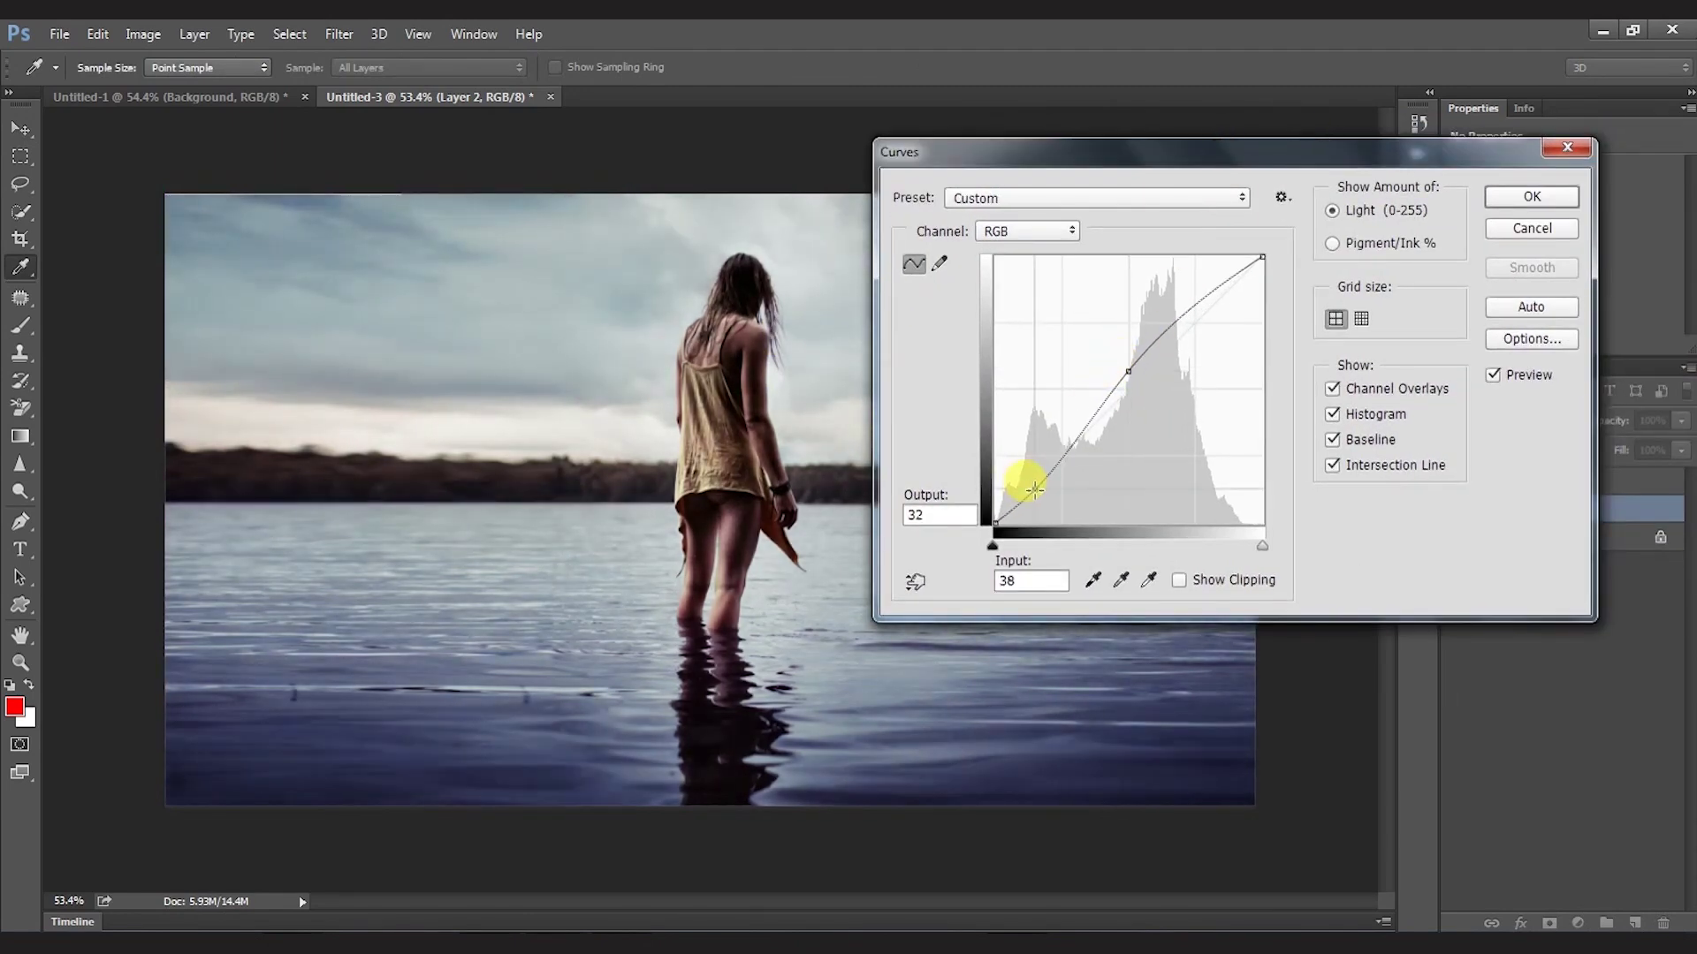
mouse_move(1135, 358)
left_mouse_down()
mouse_move(1128, 341)
mouse_move(1134, 363)
mouse_move(1226, 294)
left_mouse_up()
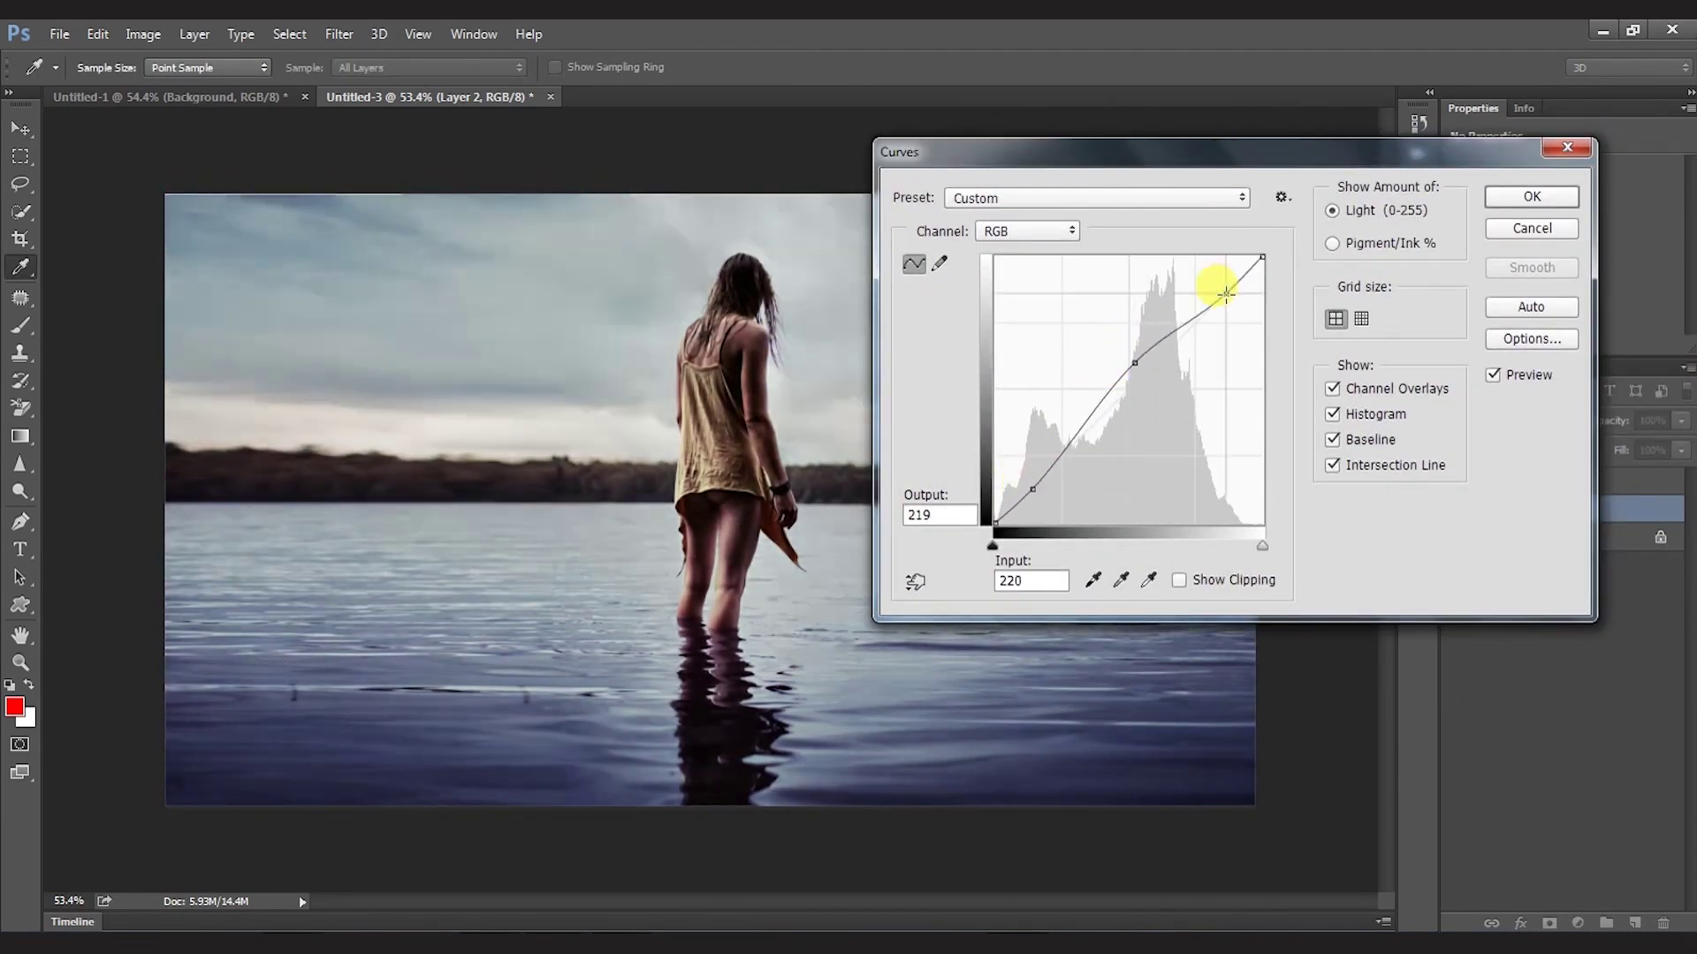
left_click(1532, 199)
Step: Lower the brightness slightly and raise contrast to 5 with Brightness/Contrast
left_click(142, 33)
left_click(380, 82)
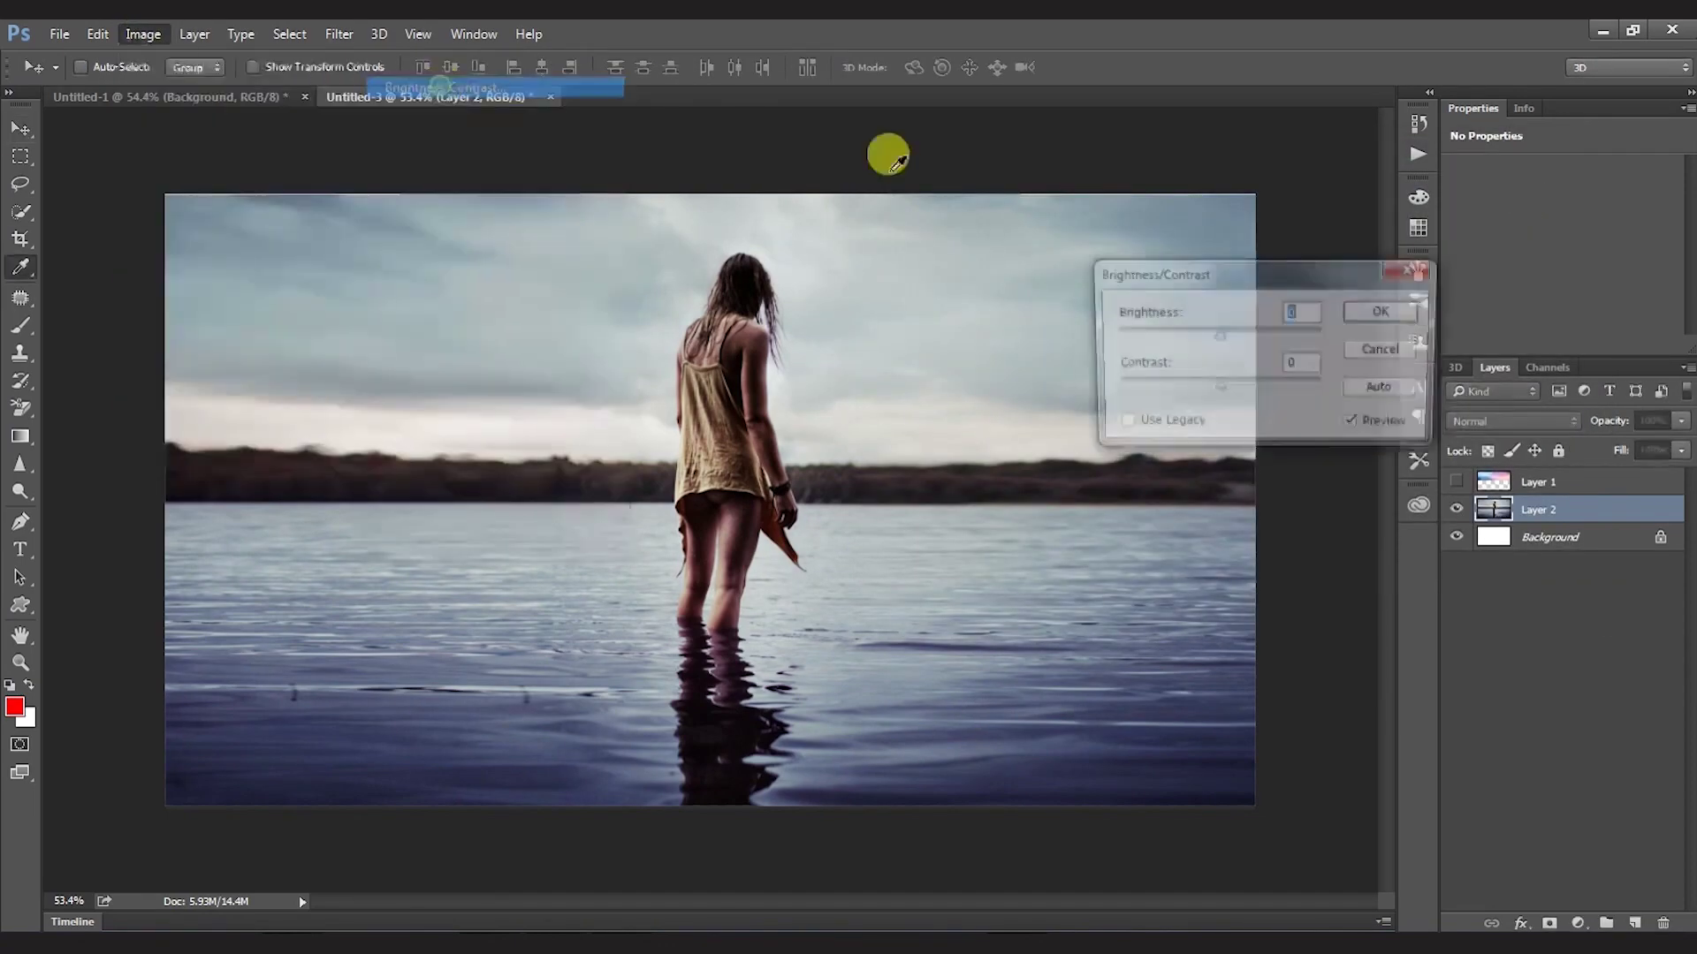
left_click_drag(1237, 389, 1223, 389)
left_click_drag(1223, 329, 1201, 340)
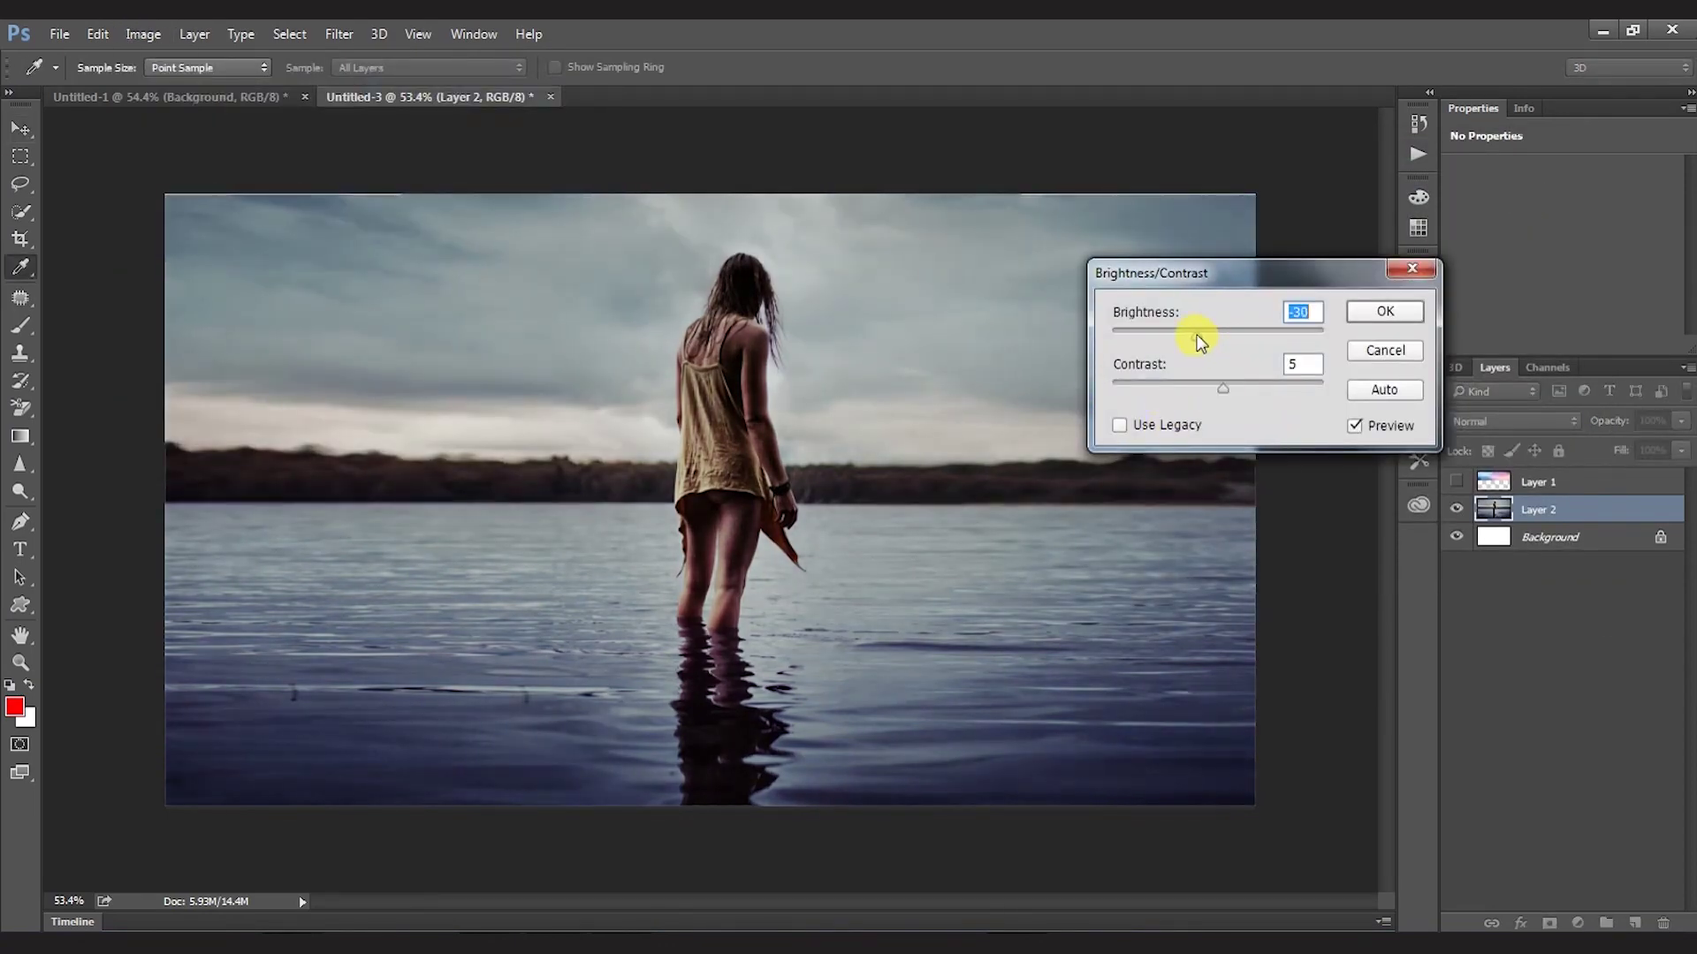
key("Return")
Step: Zoom in on the girl and start a pen path up her left leg
key("z")
left_click(757, 542)
left_click(768, 363)
left_click_drag(799, 227, 776, 487)
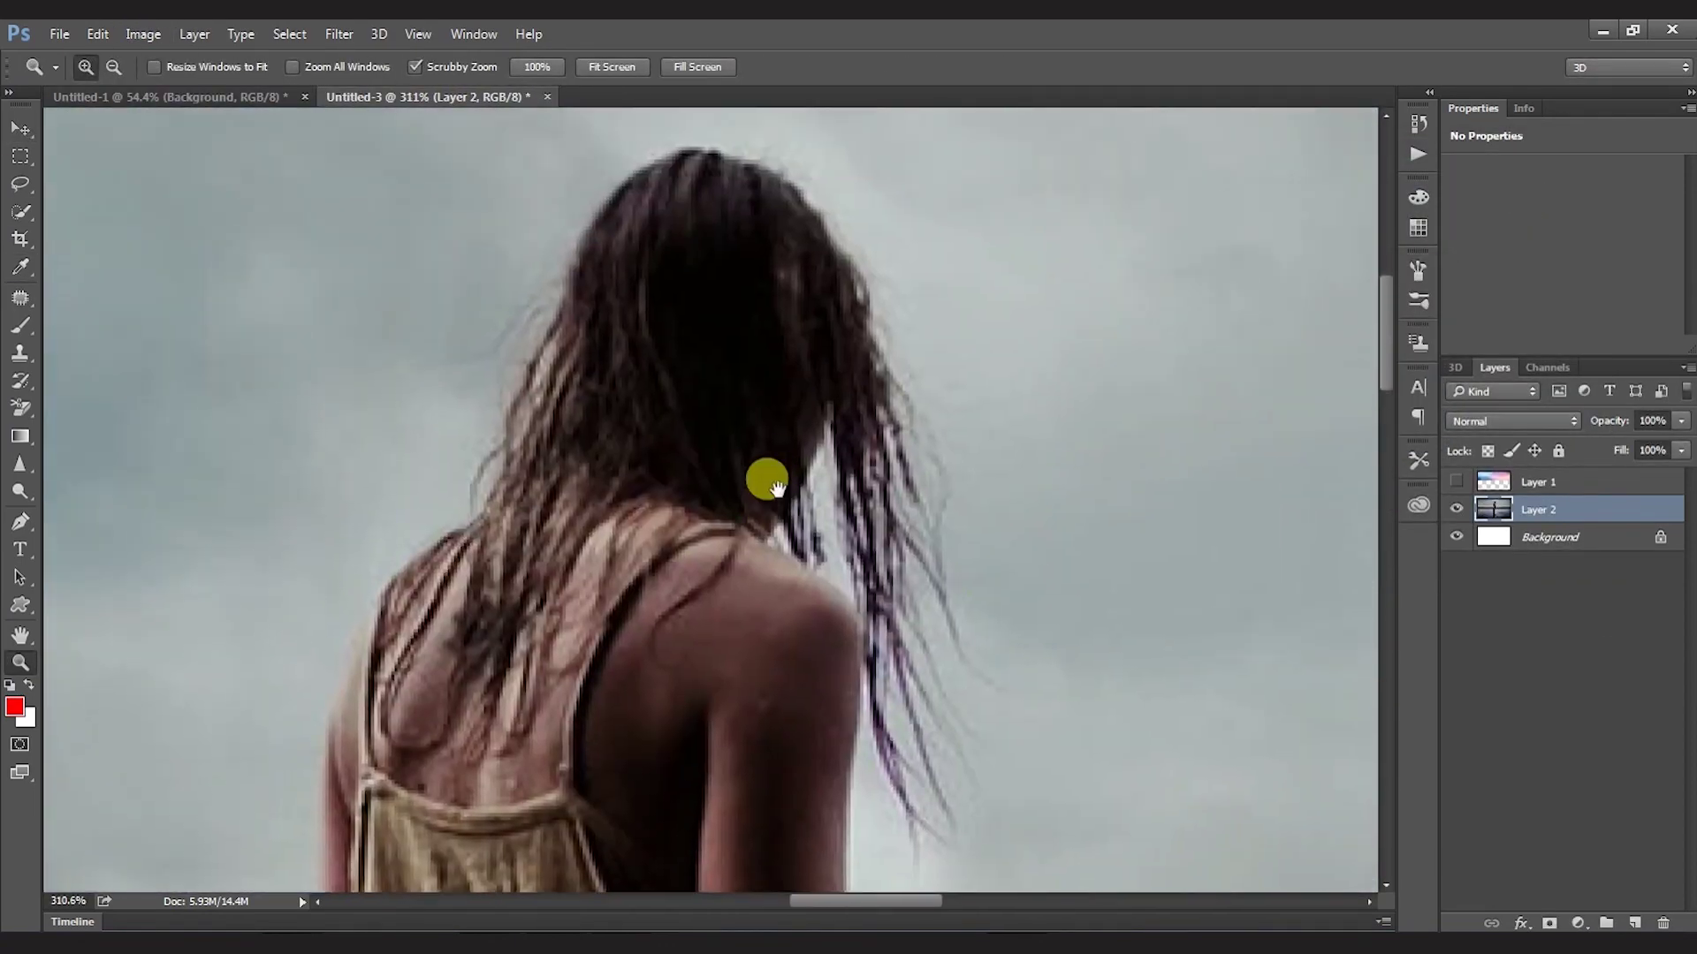
scroll(681, 348, "down", 10)
scroll(783, 723, "down", 5)
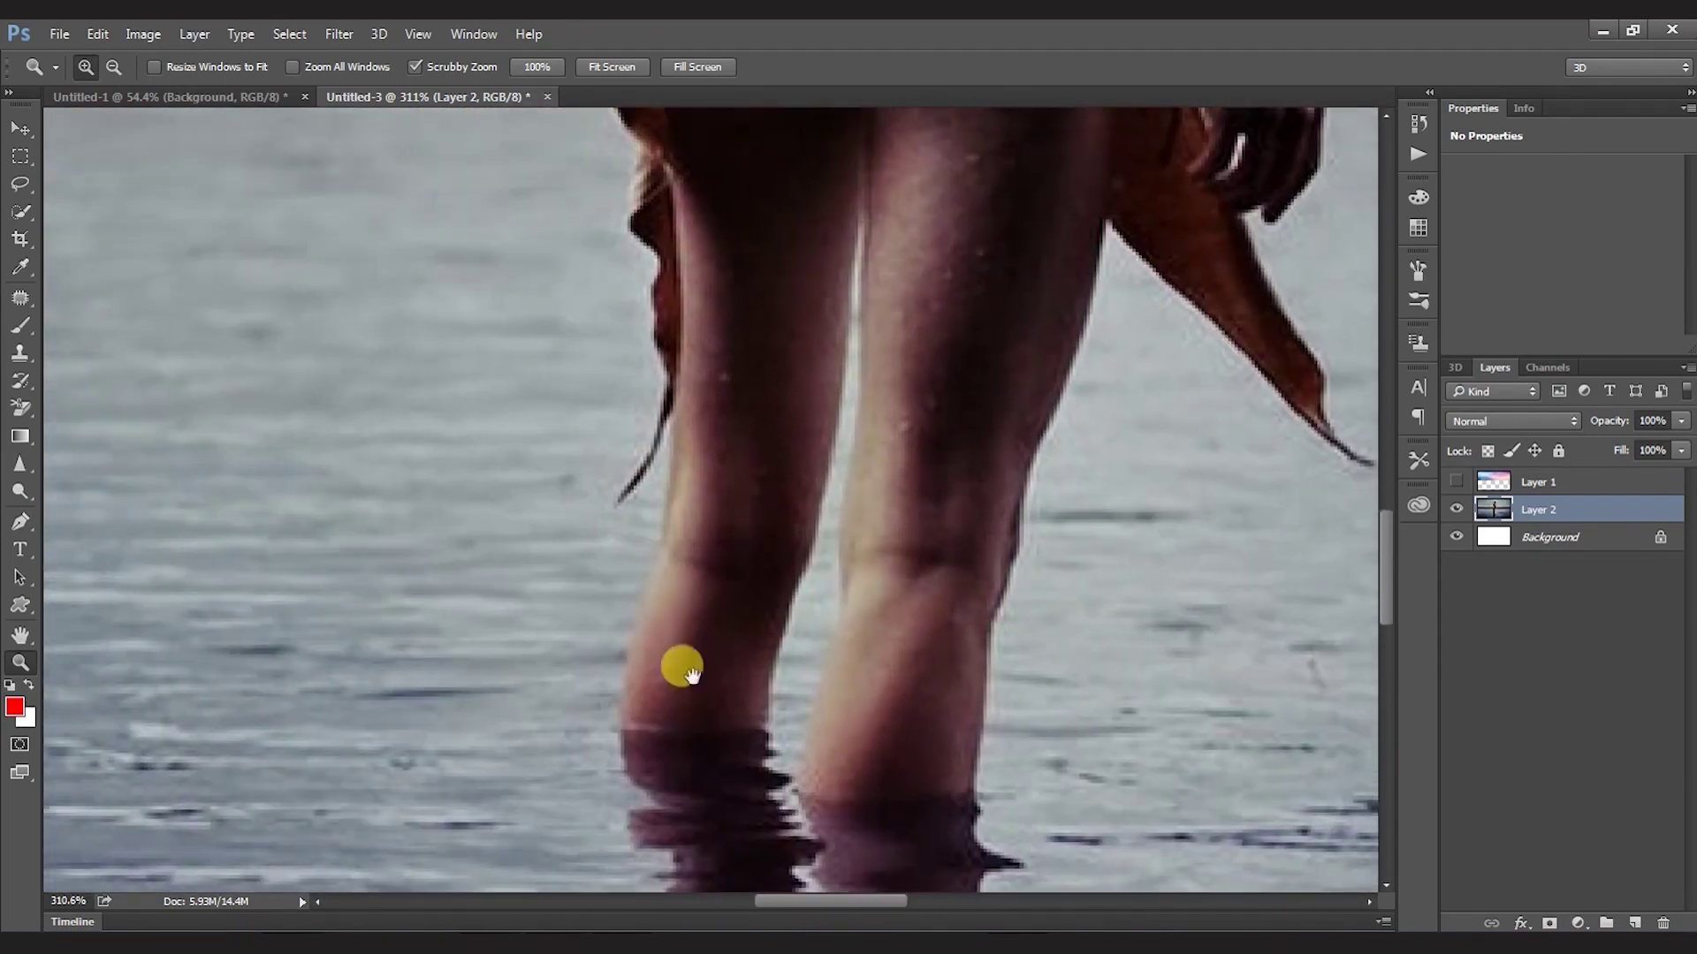
key("p")
left_click(610, 712)
left_click(661, 545)
left_click(654, 353)
Step: Continue the pen path up the leg and along the hair edge
scroll(648, 345, "up", 3)
left_click(716, 535)
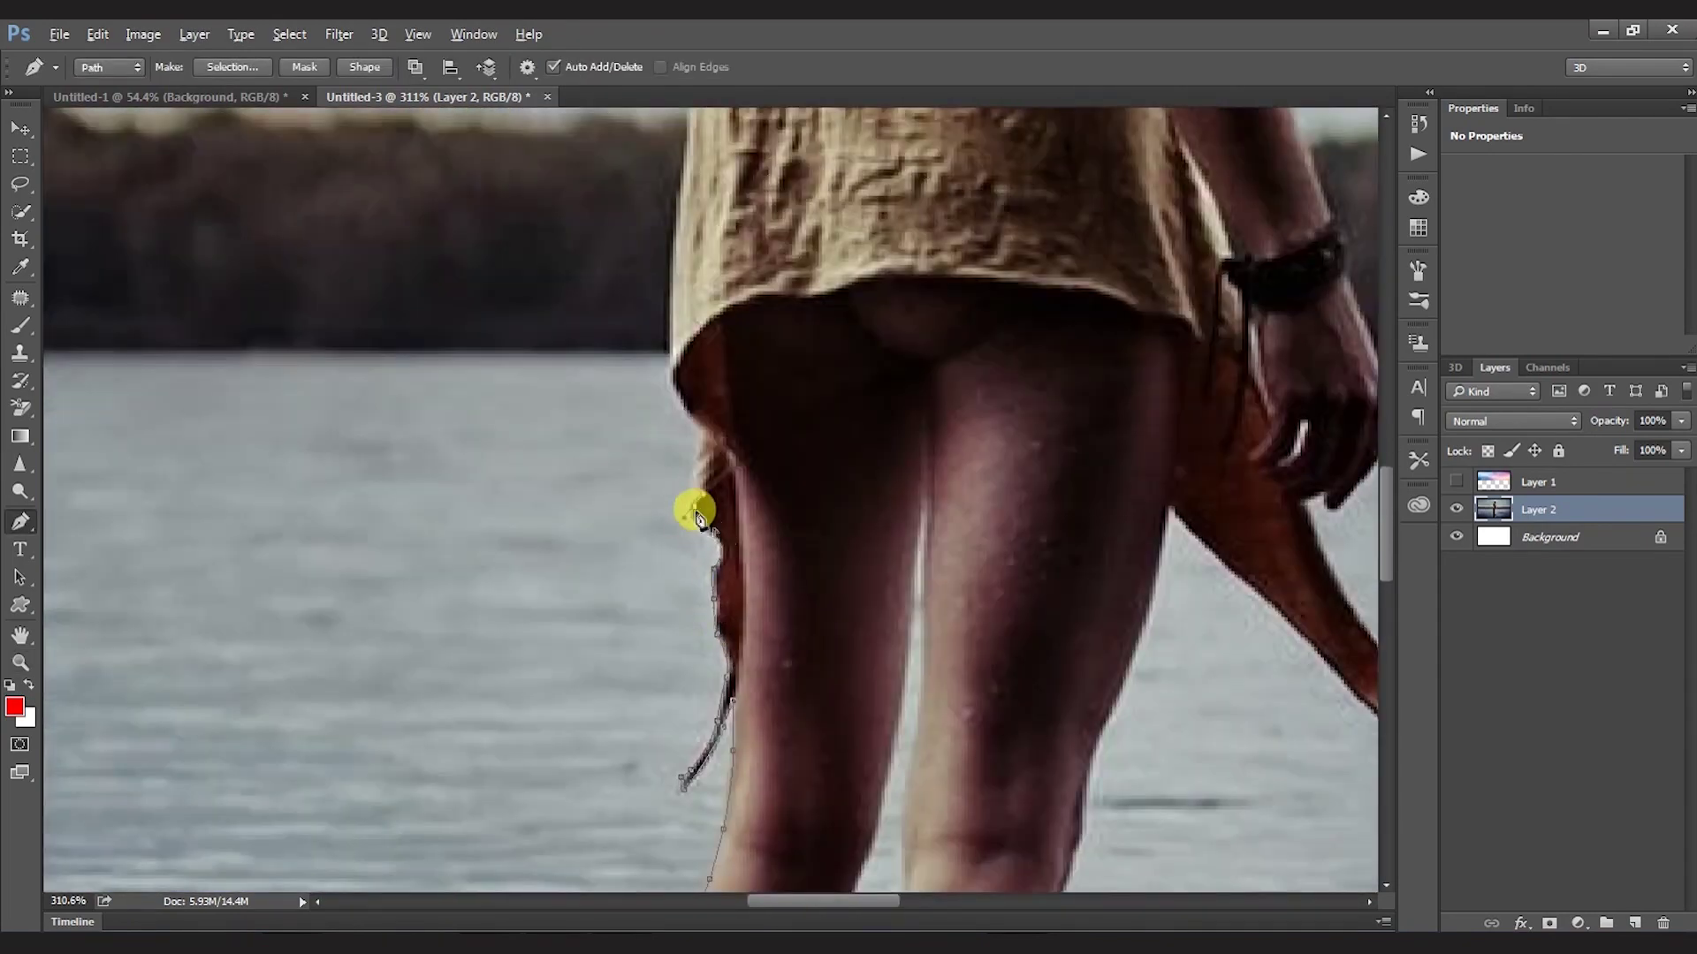
scroll(698, 517, "up", 3)
left_click(721, 402)
scroll(721, 402, "up", 3)
scroll(694, 180, "up", 3)
left_click(826, 362)
scroll(826, 360, "up", 3)
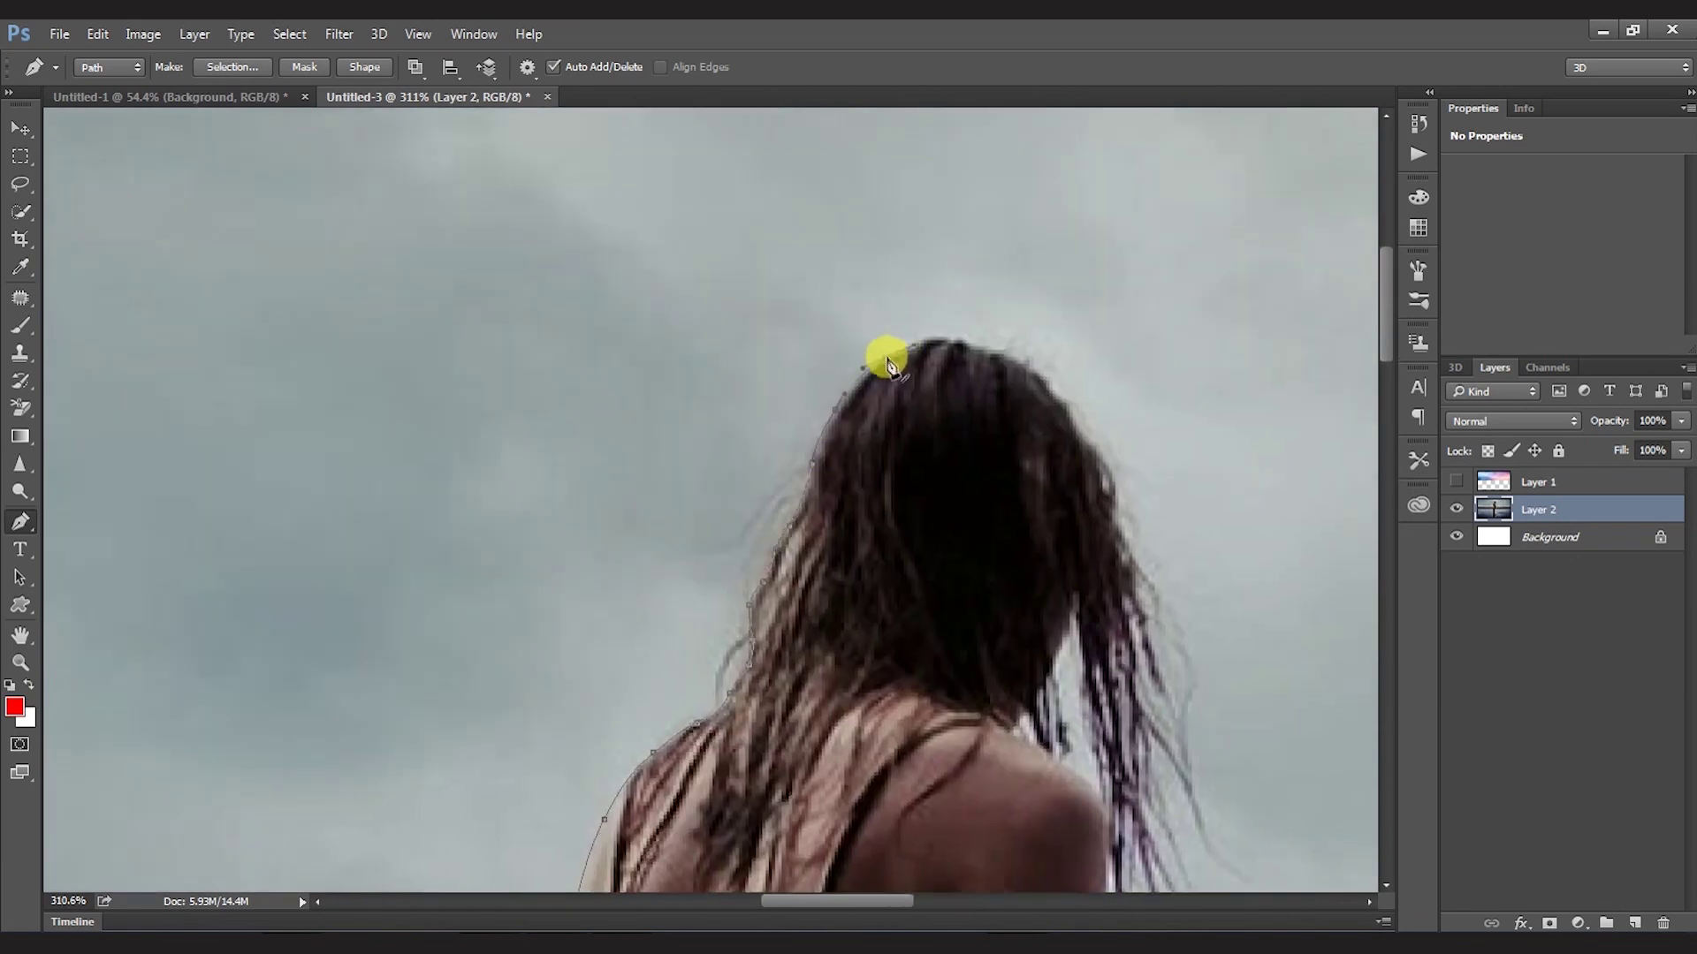
scroll(939, 239, "down", 3)
scroll(864, 458, "down", 5)
scroll(863, 459, "down", 3)
scroll(849, 481, "down", 3)
Step: Trace the path around the wrist, hand, cloth and right leg to the waterline
left_click(811, 530)
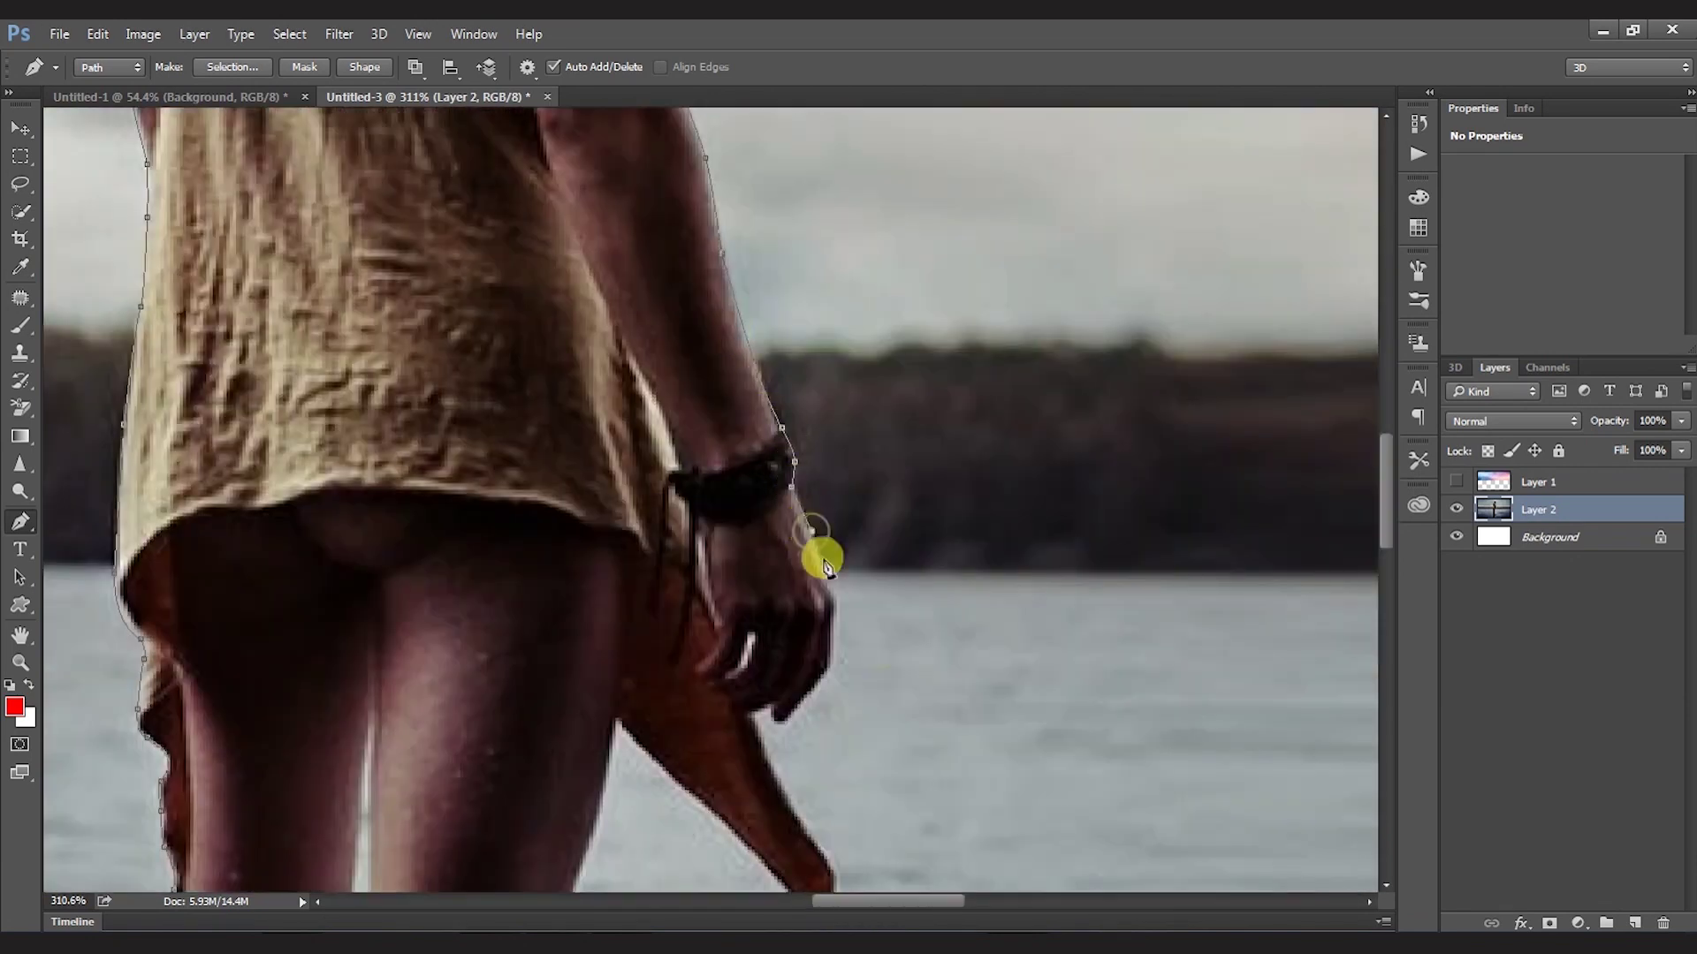
scroll(823, 565, "down", 3)
left_click(1025, 362)
scroll(1003, 397, "down", 2)
left_click(930, 424)
left_click(961, 482)
left_click(969, 527)
scroll(893, 473, "left", 5)
left_click(1096, 415)
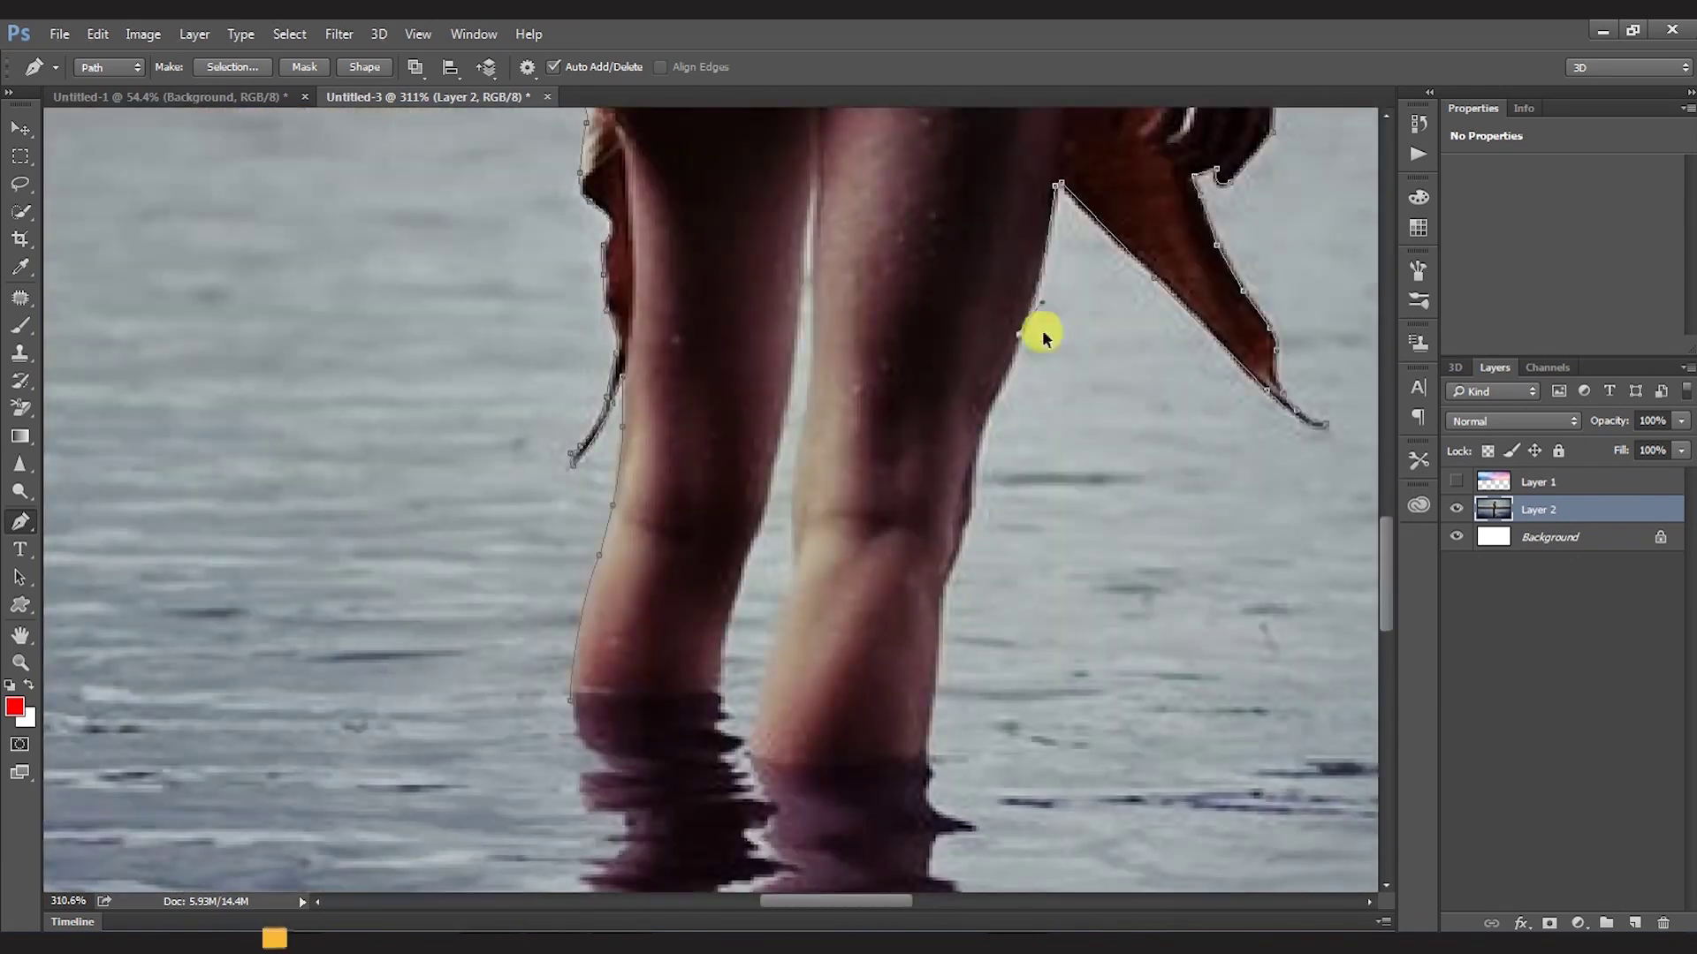
scroll(1034, 334, "down", 3)
left_click(1011, 547)
scroll(1016, 561, "up", 3)
left_click(804, 733)
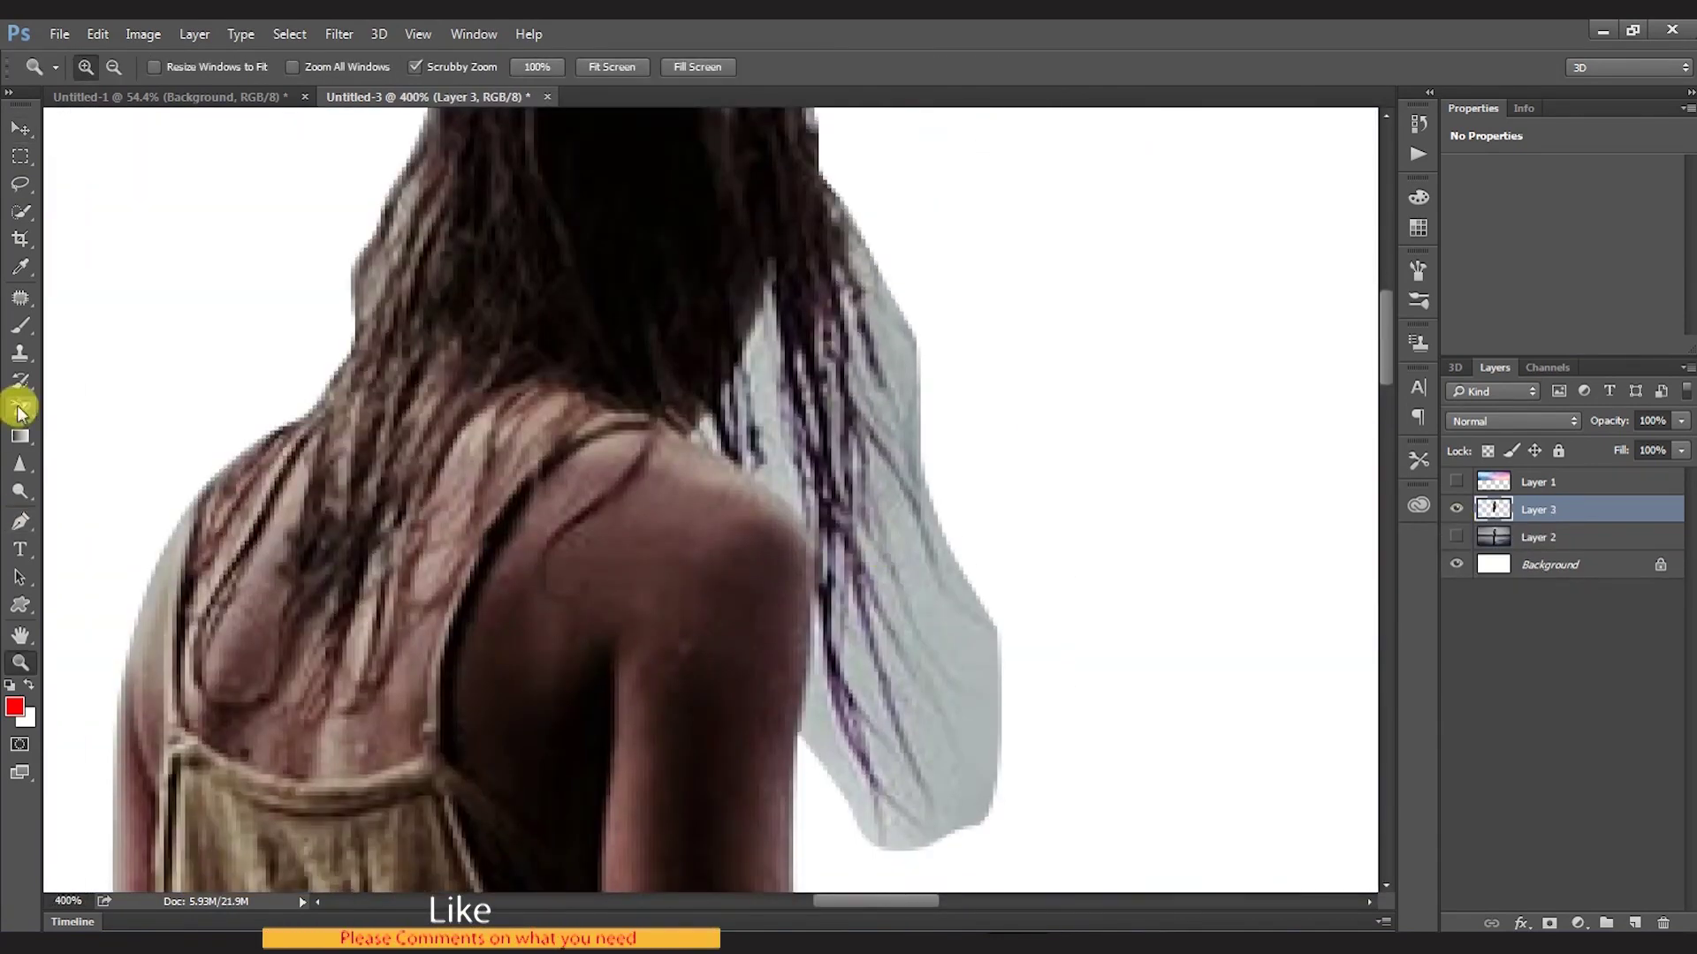
Step: Select the Background Eraser and set its brush size to 13
right_click(20, 408)
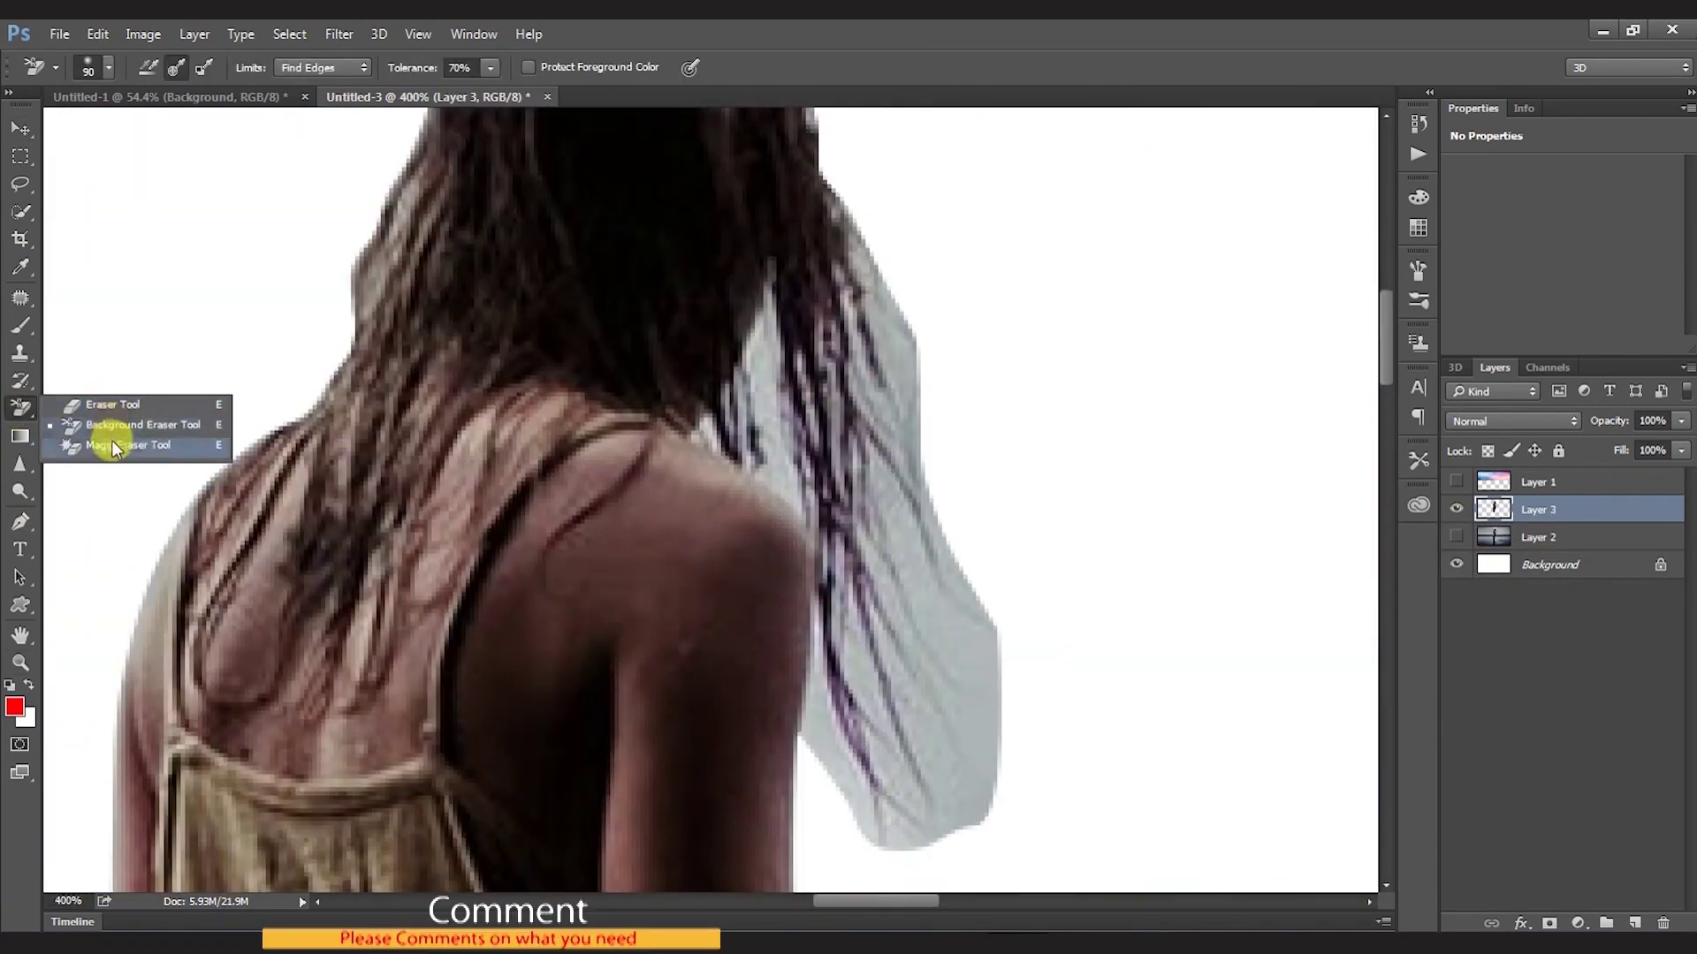
left_click(111, 442)
right_click(19, 412)
left_click(120, 428)
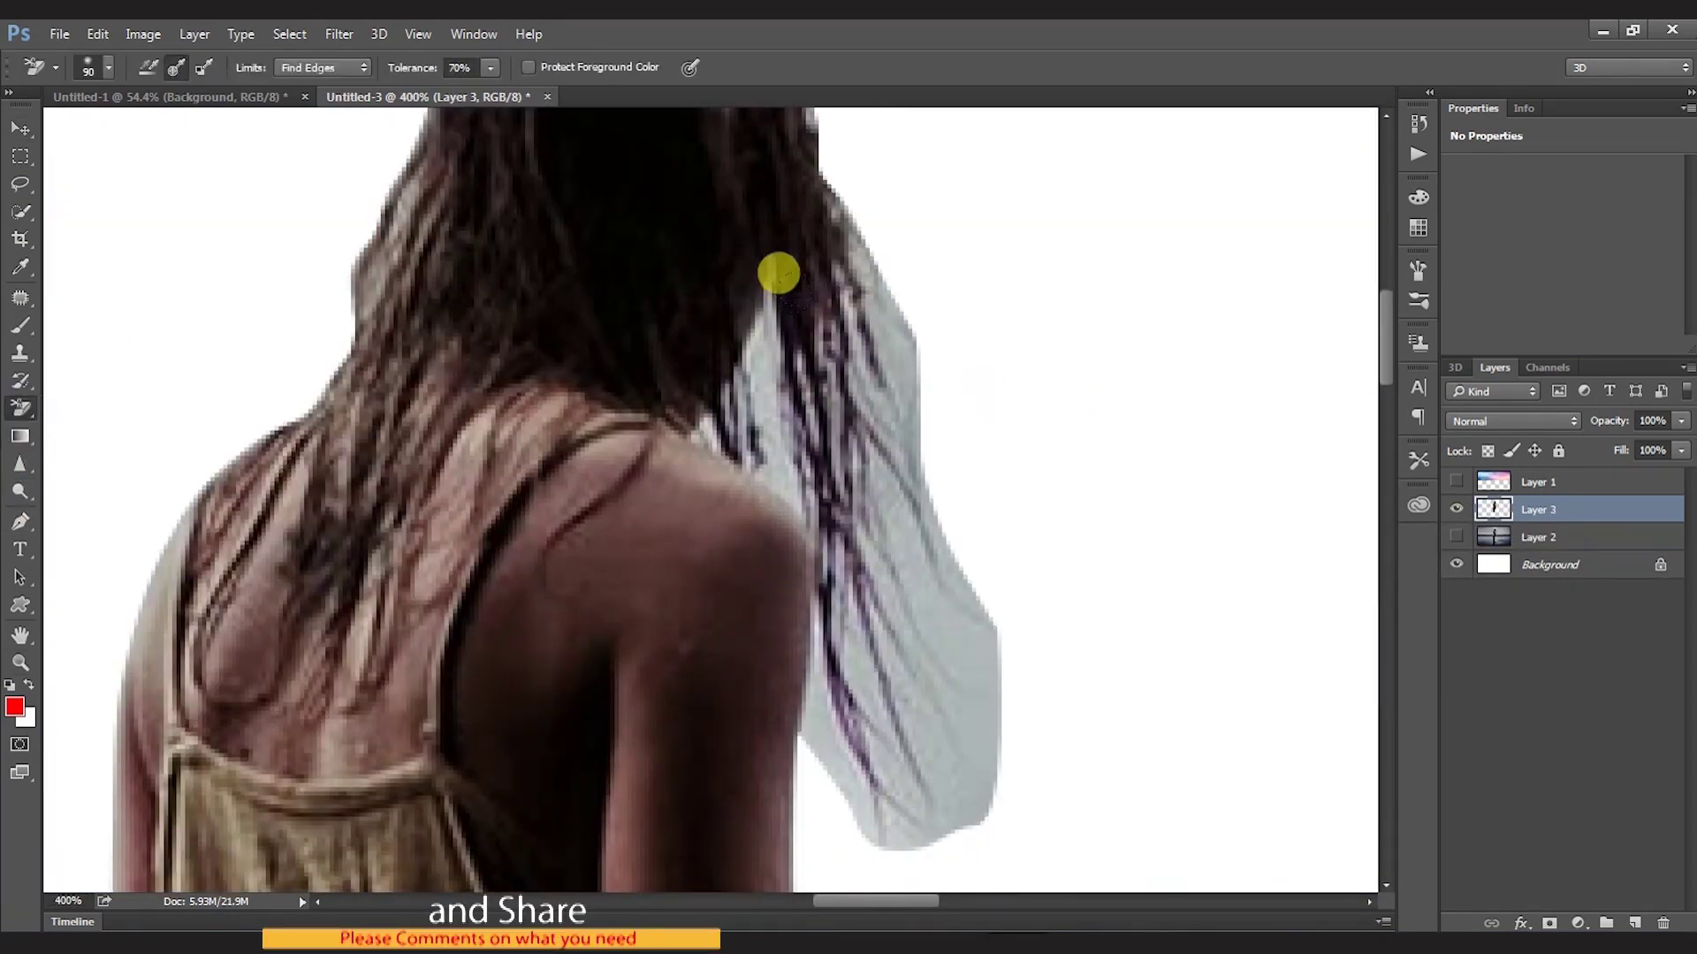
right_click(1096, 340)
Step: Erase the grey between the hair strands and near the shoulder, then zoom out
mouse_move(928, 636)
left_mouse_down()
mouse_move(967, 644)
mouse_move(914, 588)
mouse_move(870, 490)
mouse_move(963, 745)
mouse_move(905, 670)
mouse_move(826, 758)
mouse_move(831, 676)
mouse_move(866, 698)
mouse_move(919, 508)
mouse_move(881, 281)
mouse_move(916, 517)
mouse_move(852, 436)
mouse_move(817, 707)
left_mouse_up()
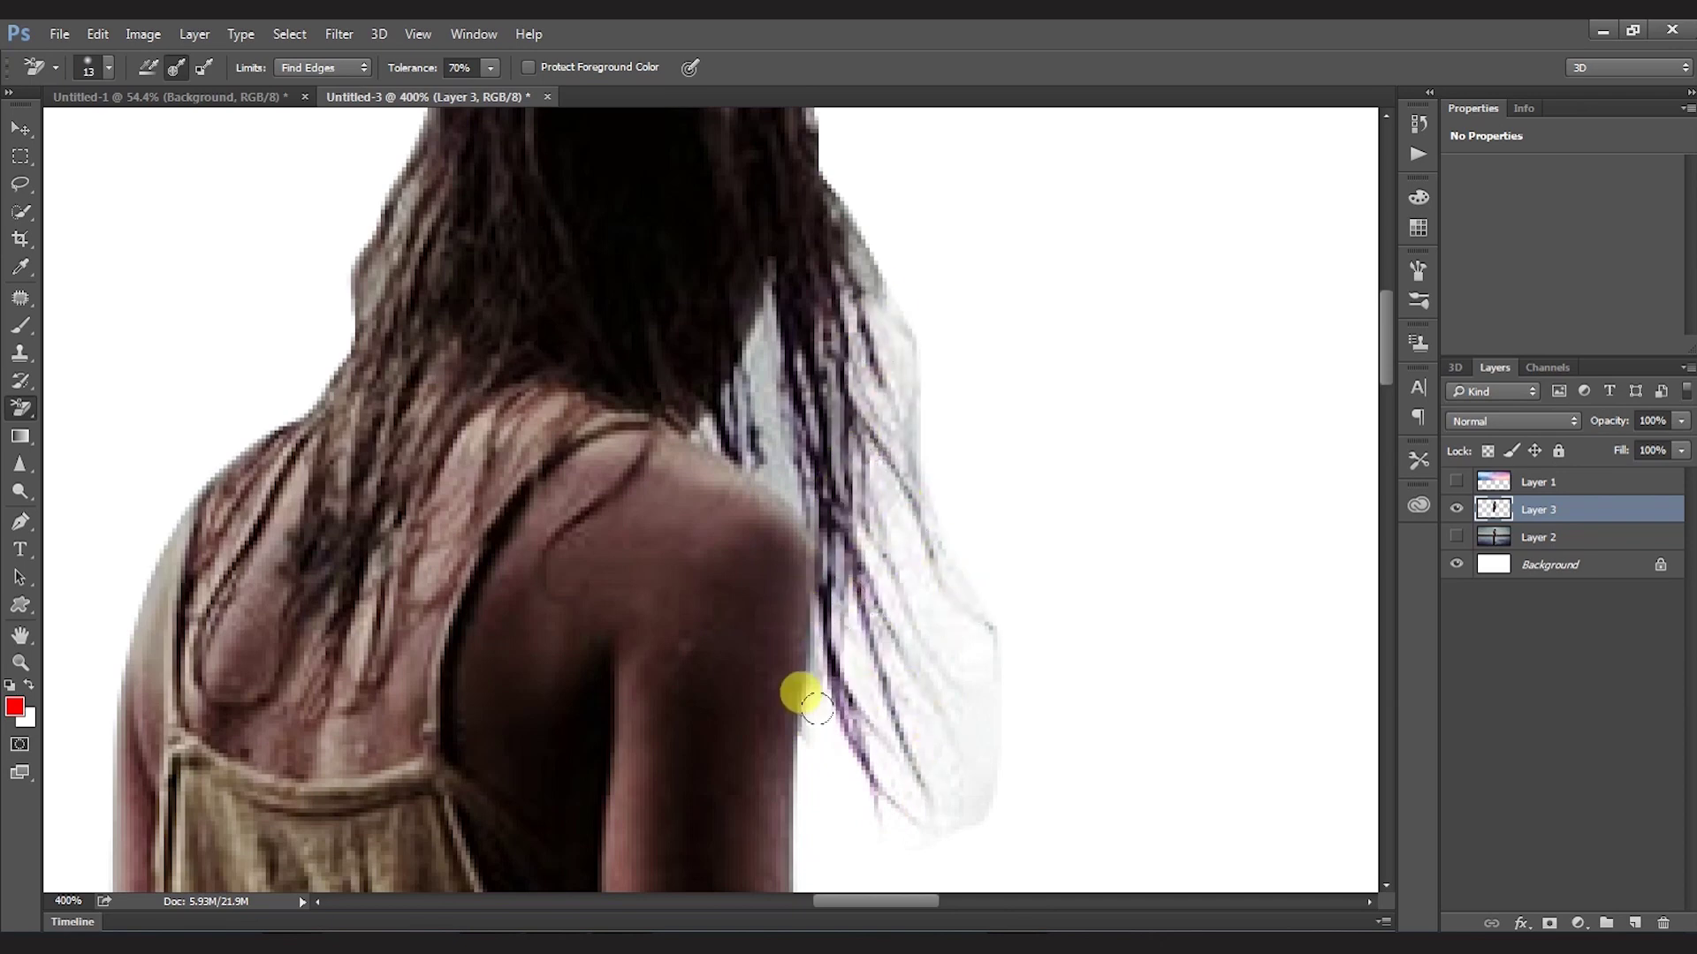
mouse_move(913, 683)
left_mouse_down()
mouse_move(776, 461)
mouse_move(746, 352)
mouse_move(719, 367)
mouse_move(729, 433)
mouse_move(813, 378)
mouse_move(805, 284)
mouse_move(870, 319)
mouse_move(863, 378)
left_mouse_up()
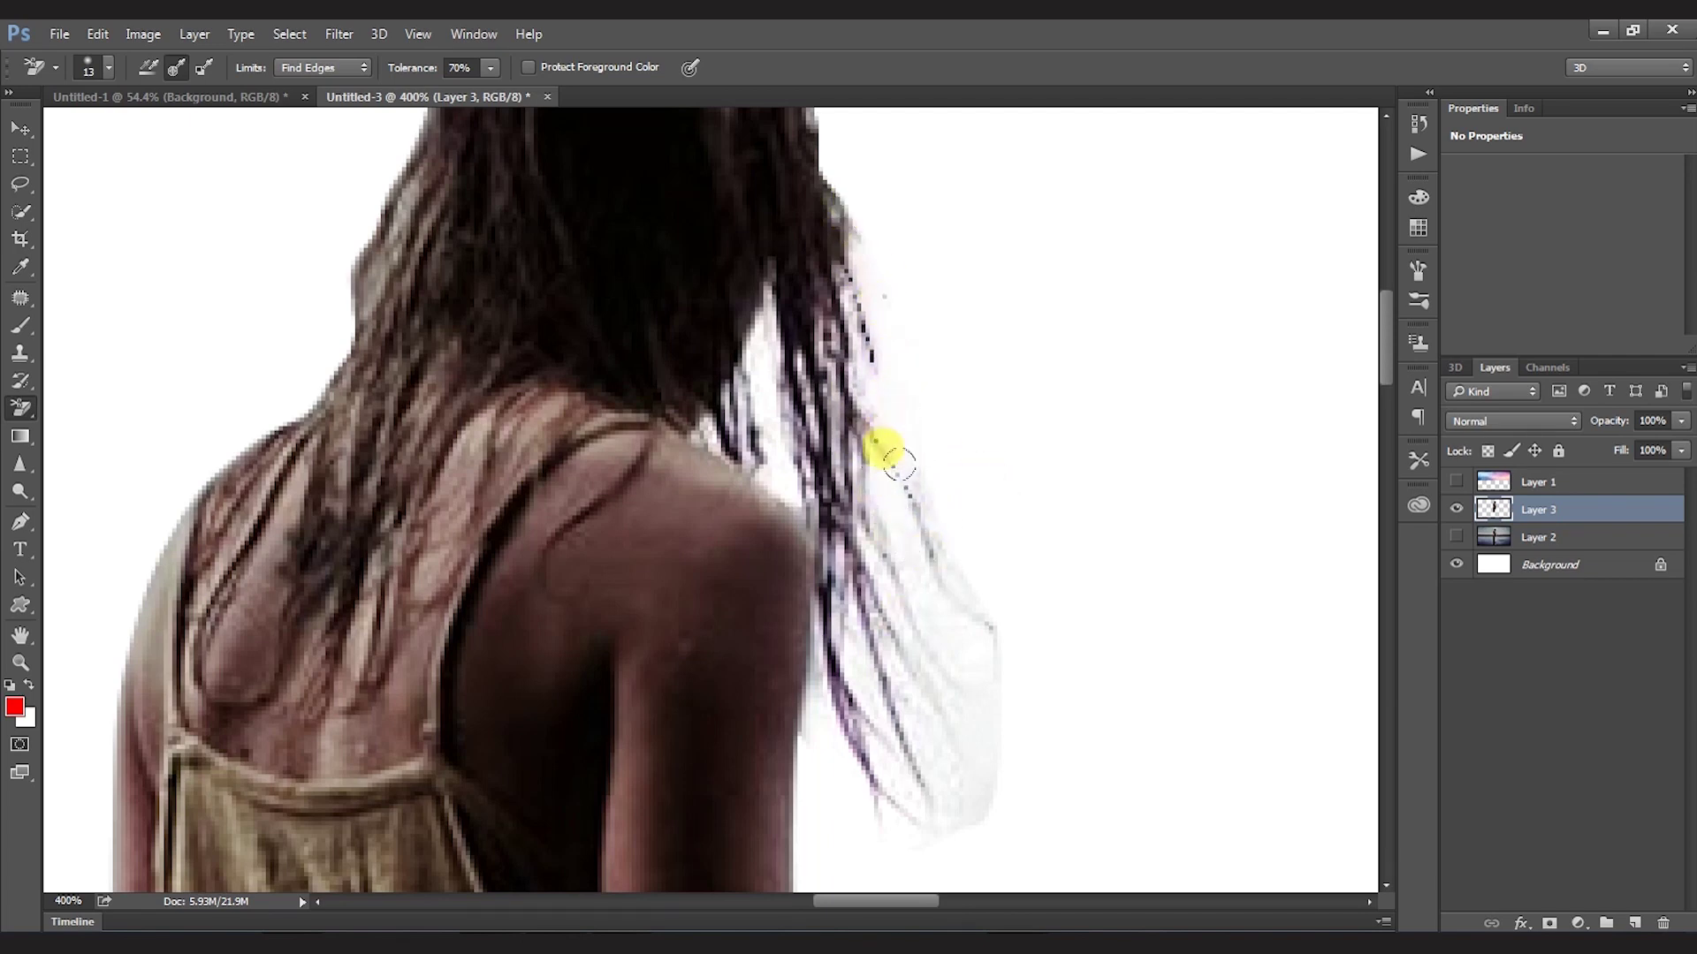
key("z")
left_click_drag(1065, 623, 757, 606)
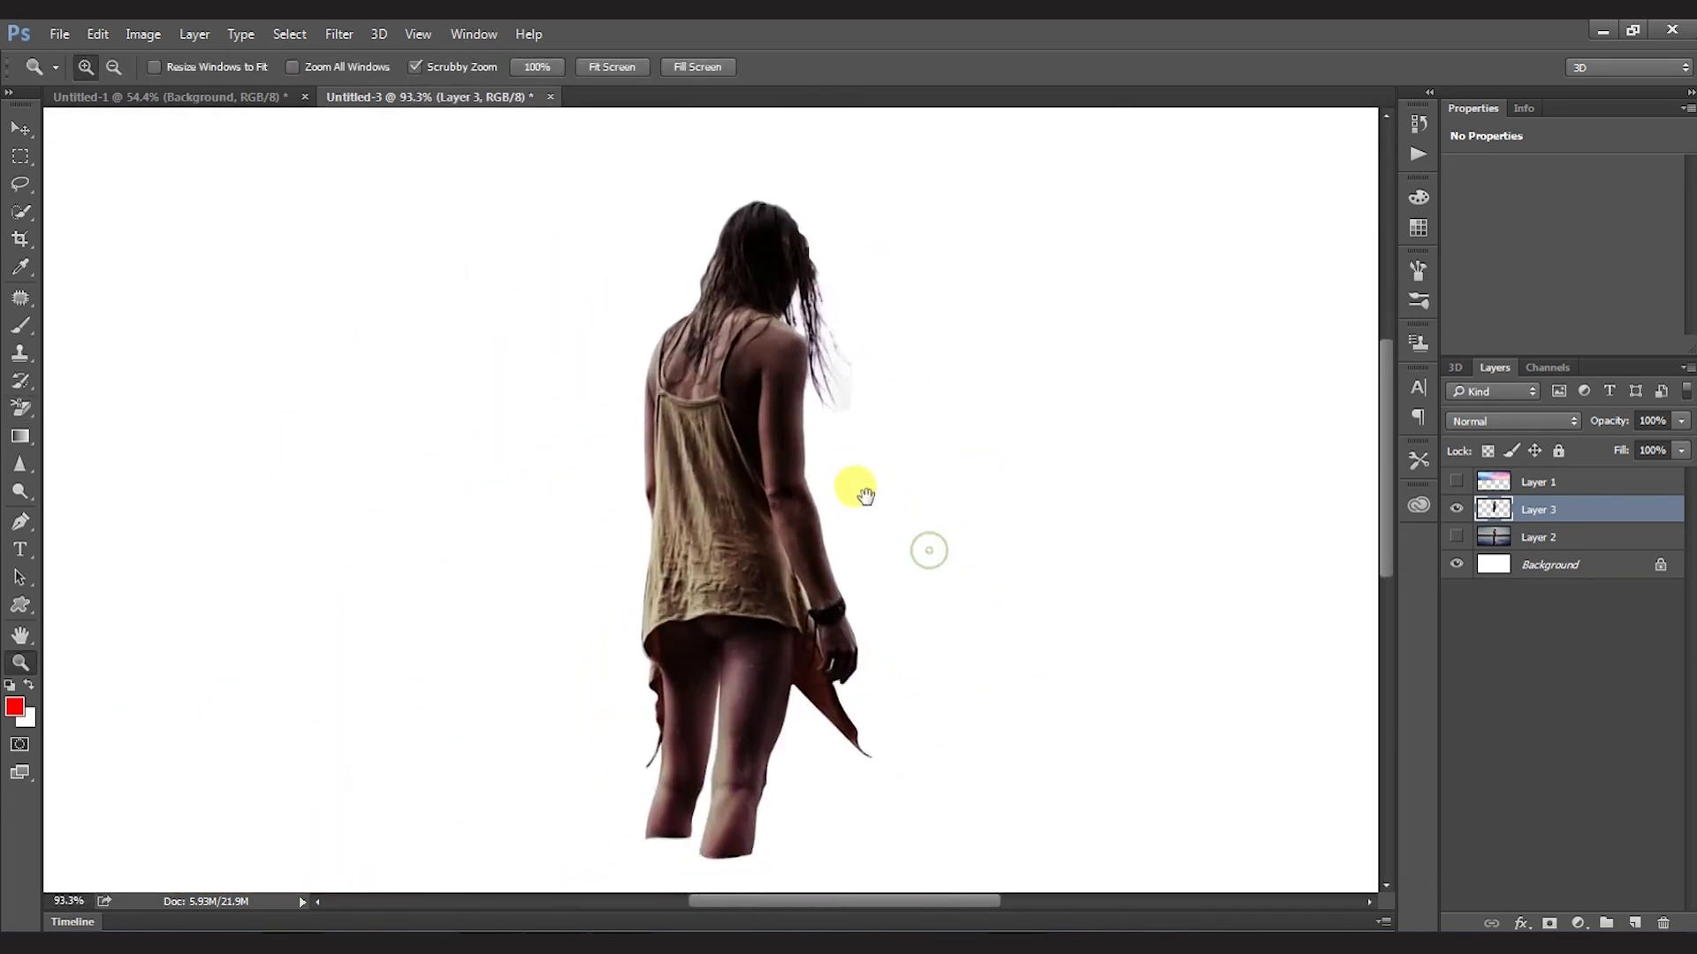
Step: Raise the girl's saturation by +25 with Hue/Saturation
key("ctrl+u")
left_click_drag(1297, 375, 1310, 385)
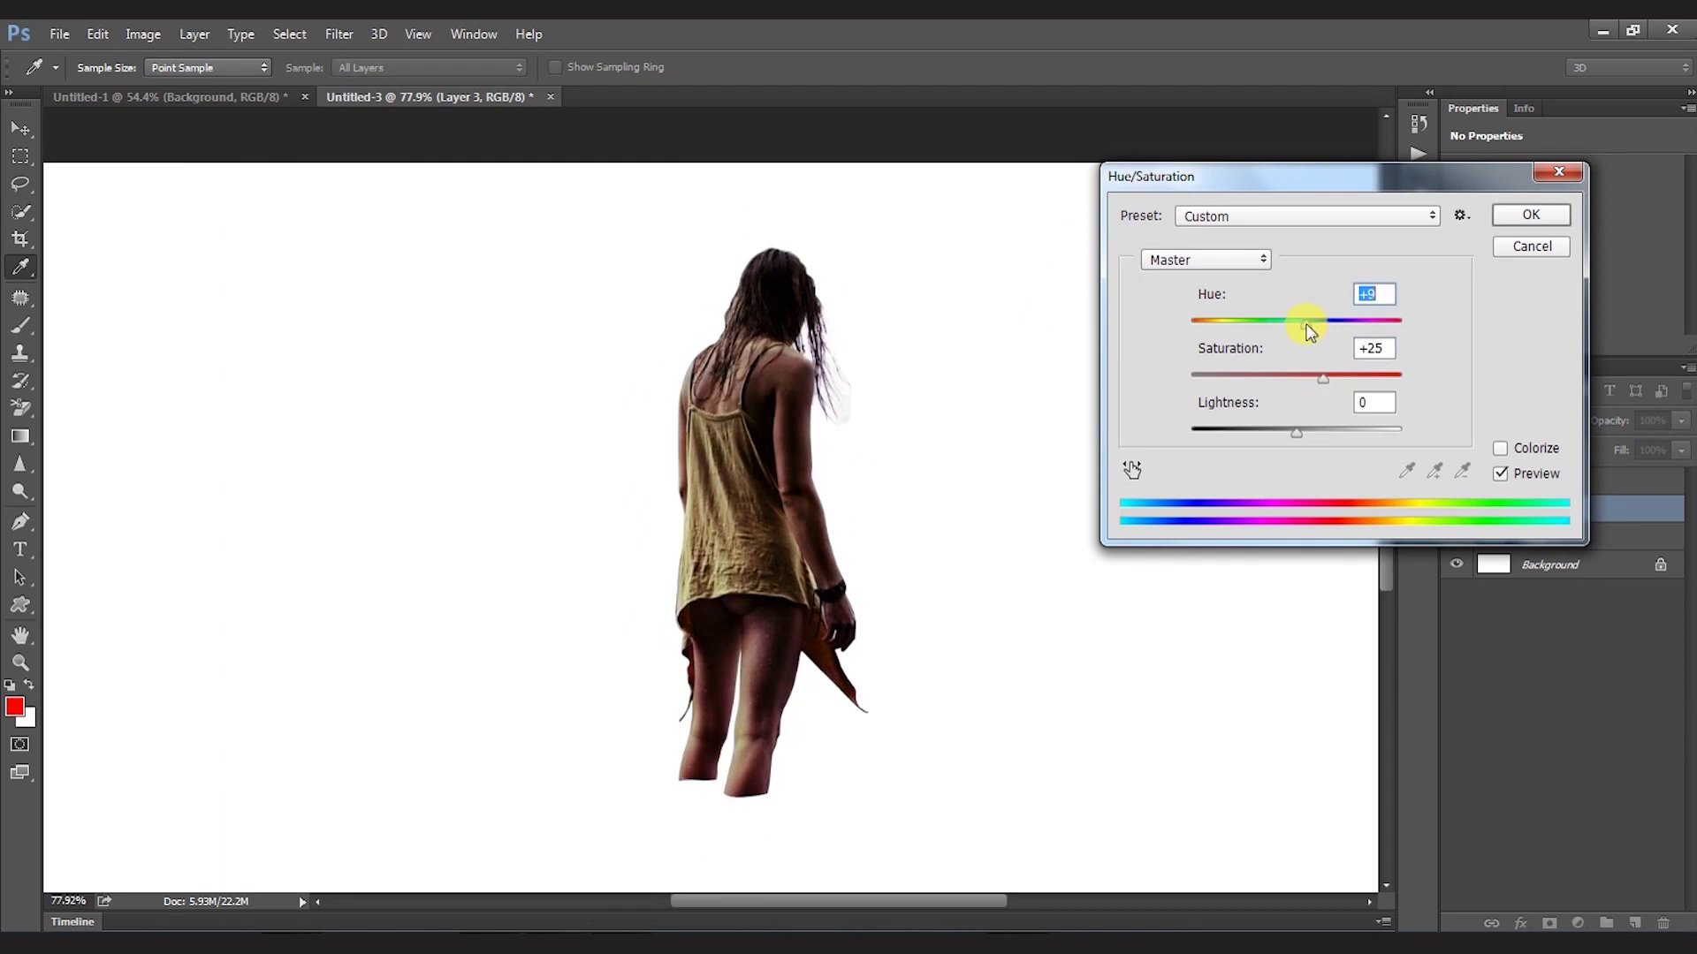
key("Return")
key("v")
Step: Sharpen the girl with the Unsharp Mask filter
left_click(339, 34)
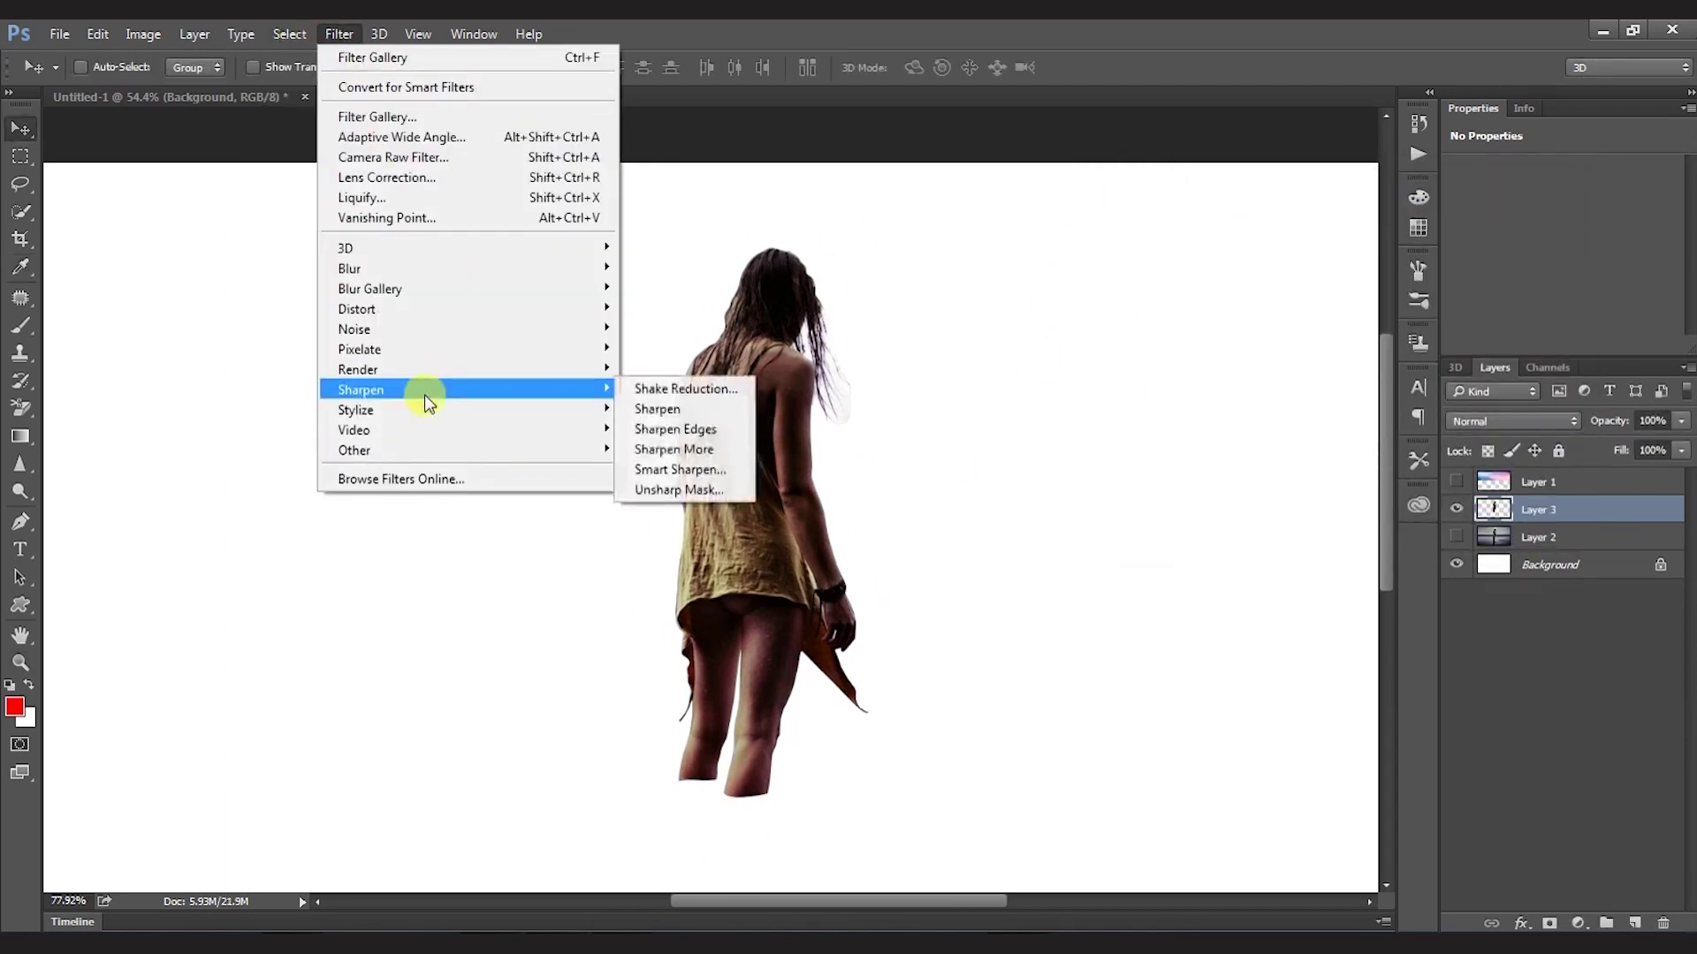
left_click(681, 487)
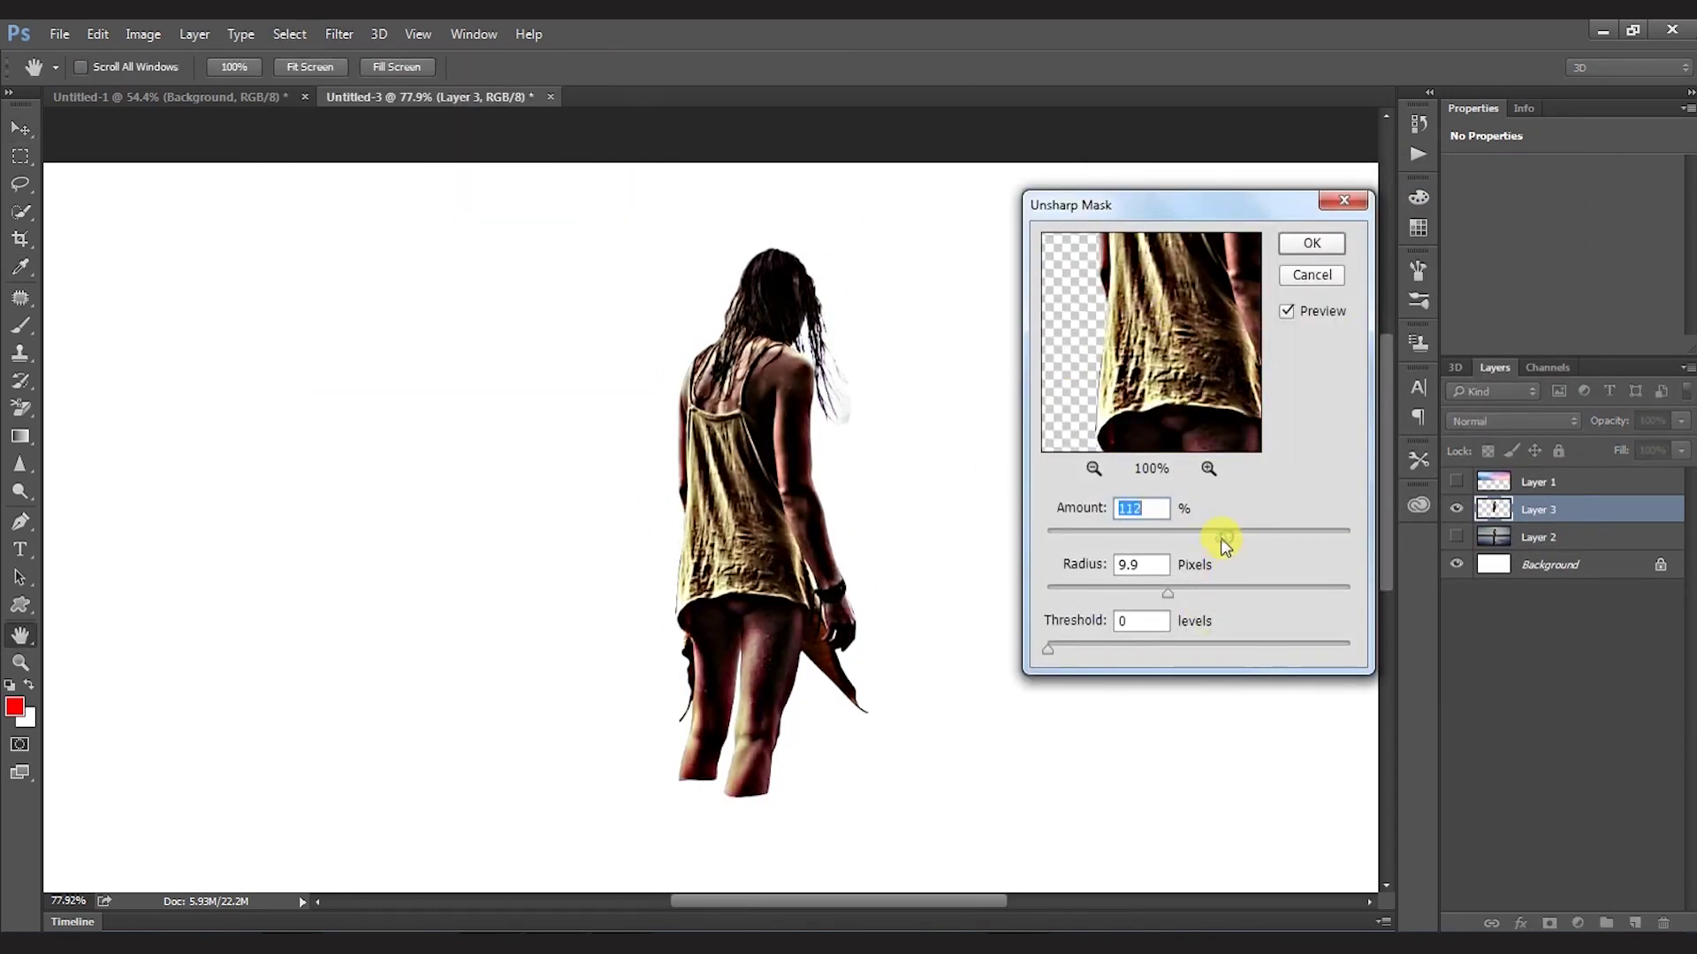
left_click(1311, 243)
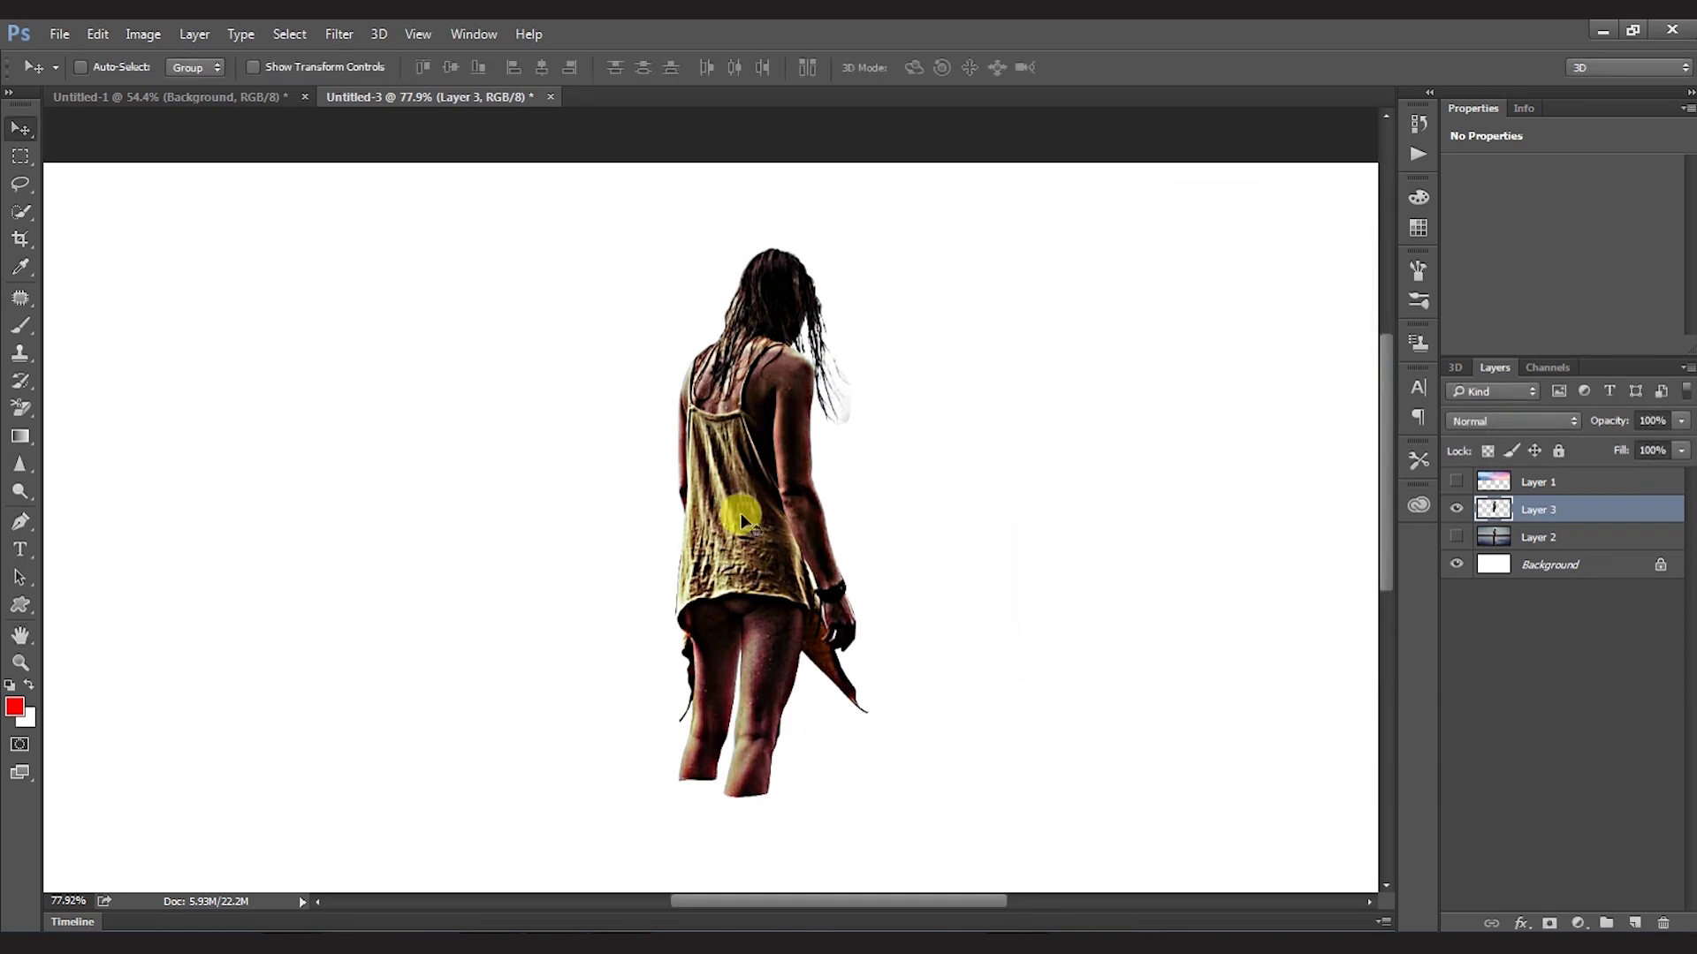
Step: Show the Layer 2 lake photo again and zoom into the hair and shoulders
left_click(1456, 537)
key("z")
left_click_drag(824, 354, 935, 248)
left_click_drag(888, 401, 937, 405)
Step: Erase the pale halo along the hair strands with the plain Eraser, then zoom out
key("e")
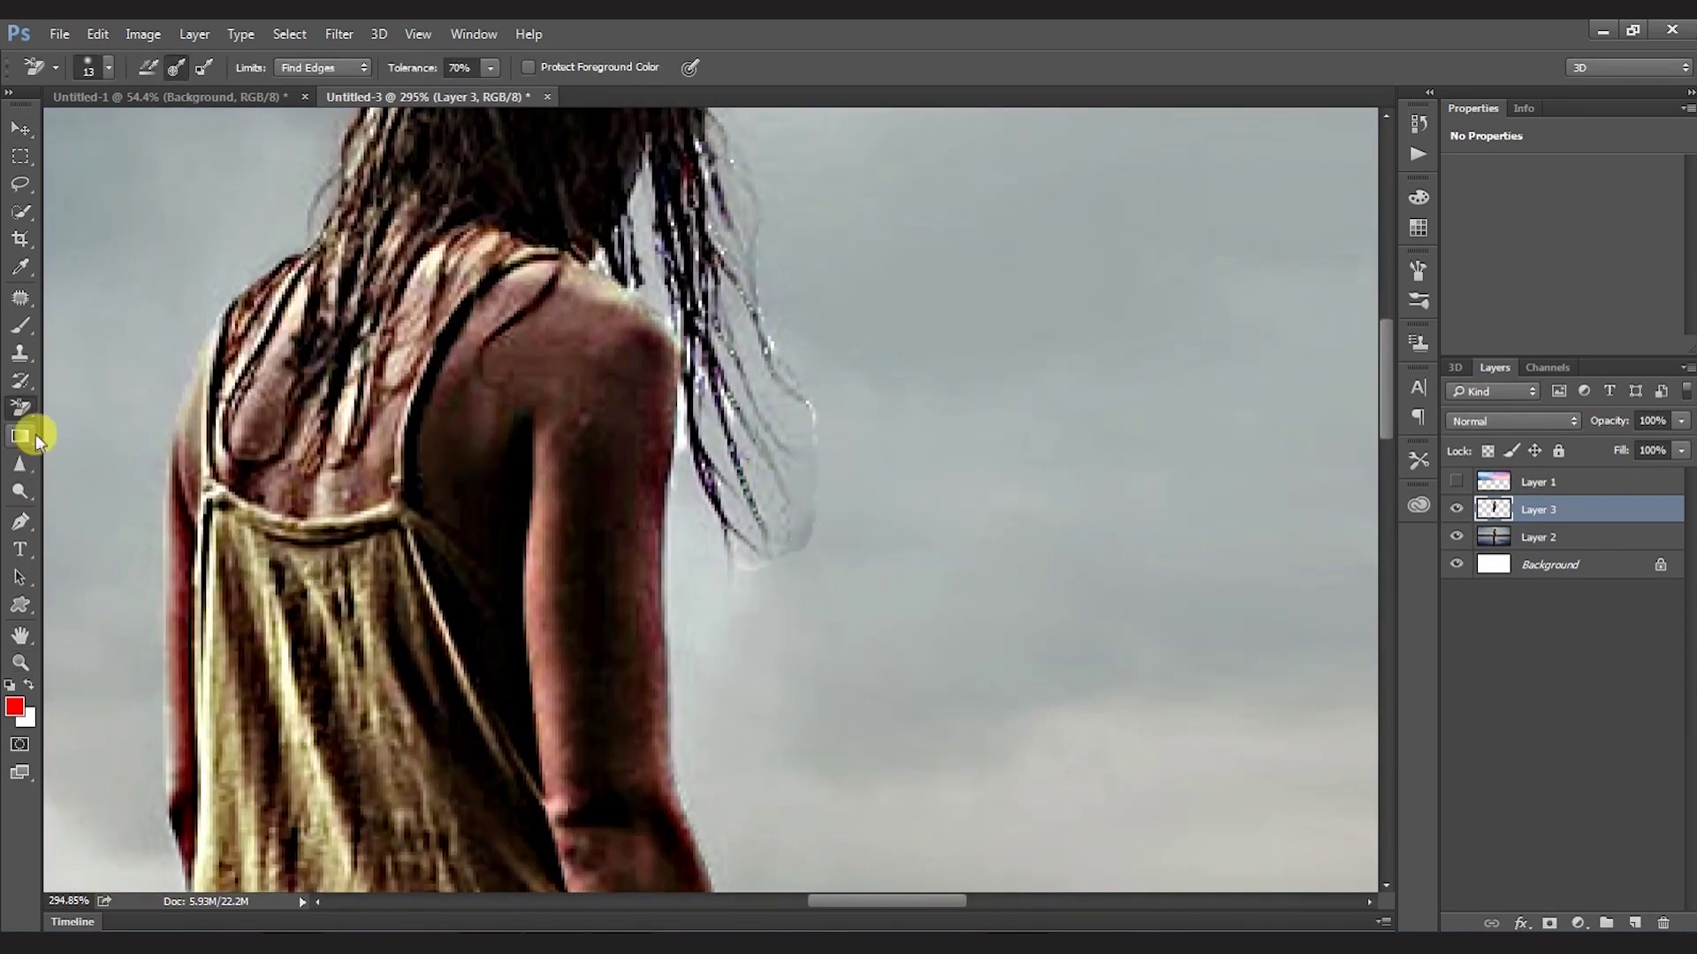
right_click(23, 410)
left_click(115, 409)
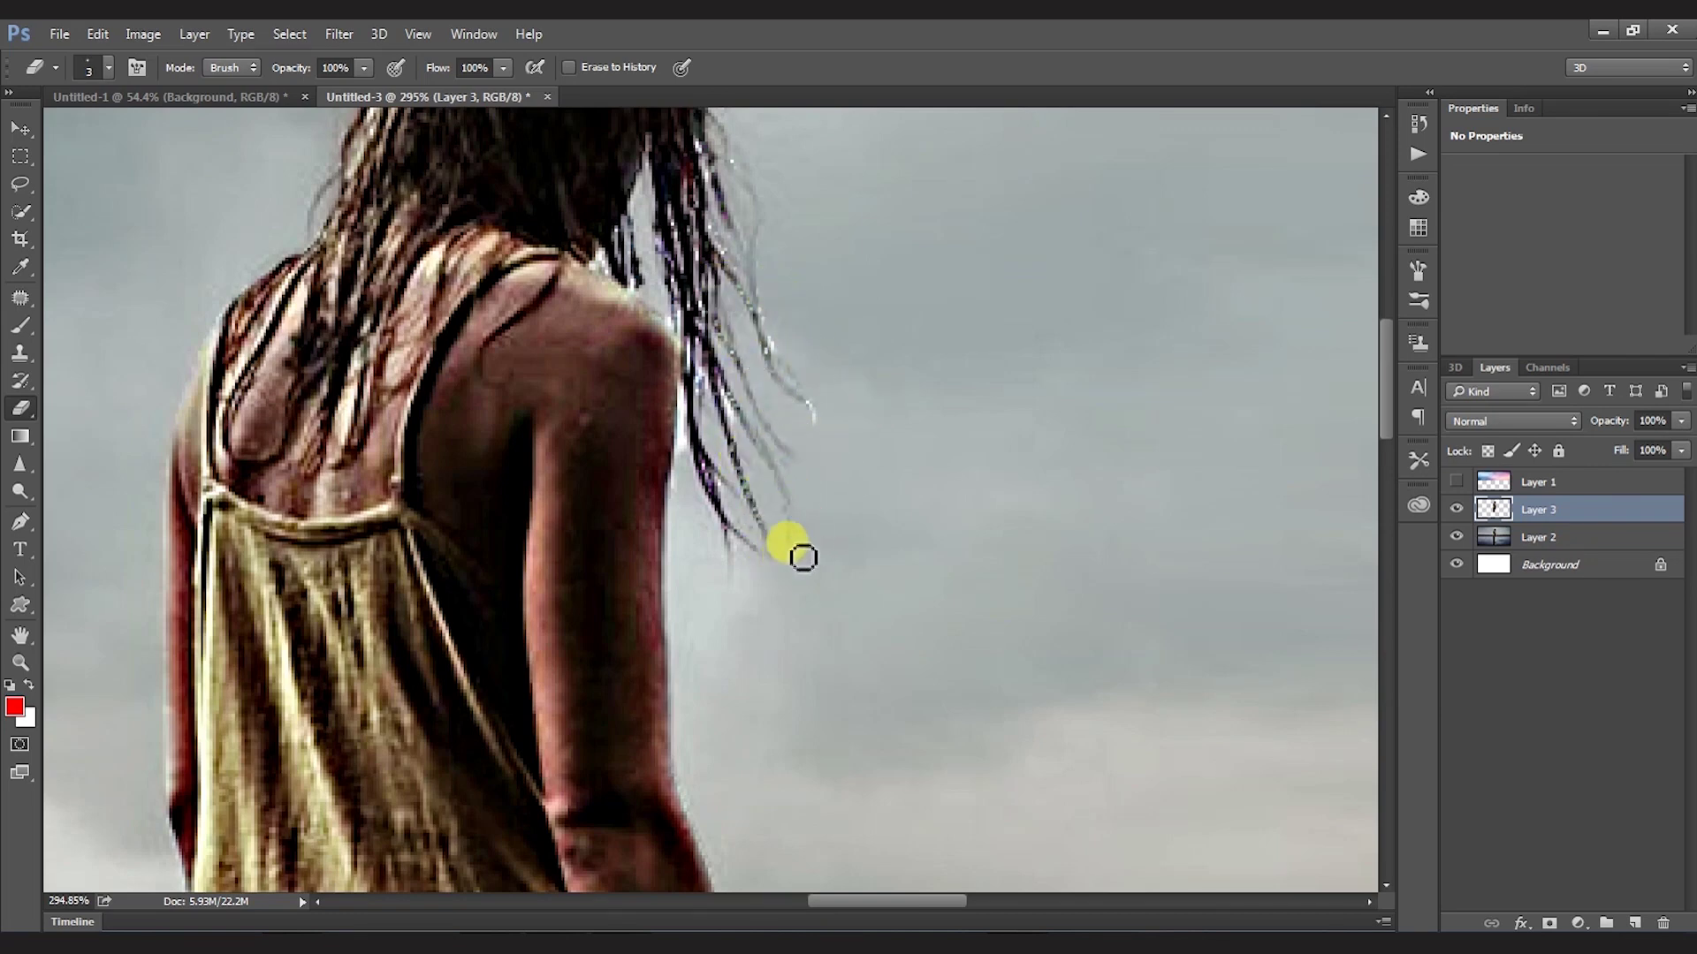
left_click_drag(802, 556, 886, 621)
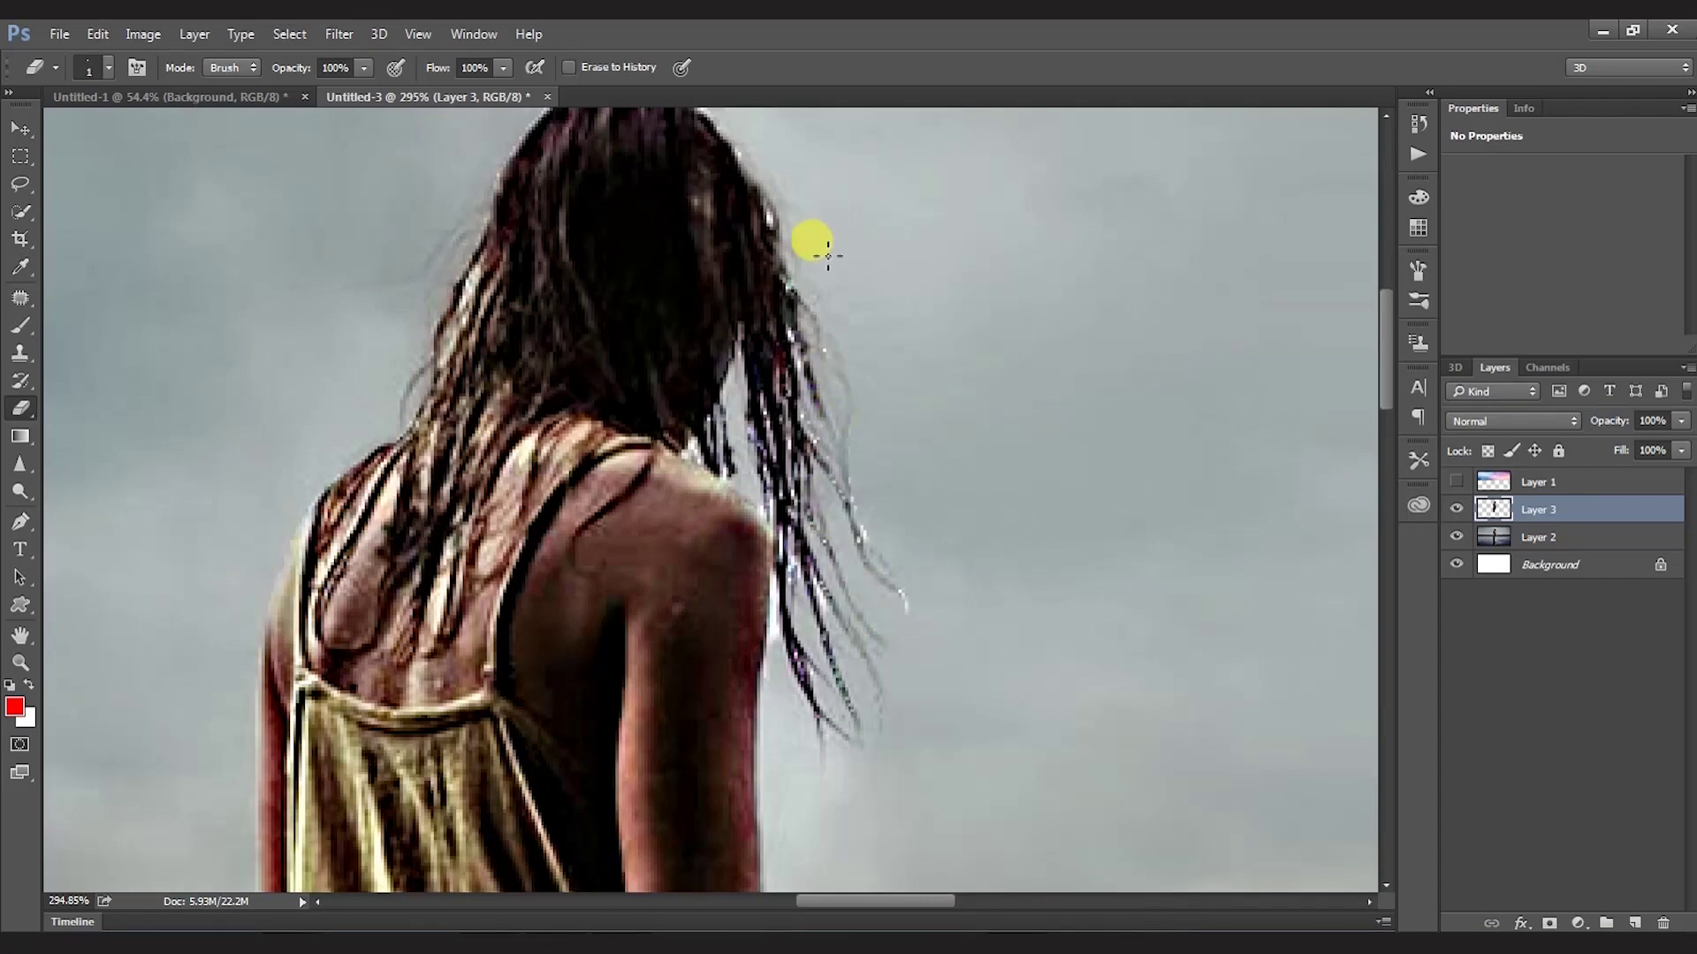
key("z")
left_click(862, 486, "alt")
left_click(822, 560, "alt")
Step: Show the sky layer and squash it with Free Transform to end at the horizon
key("v")
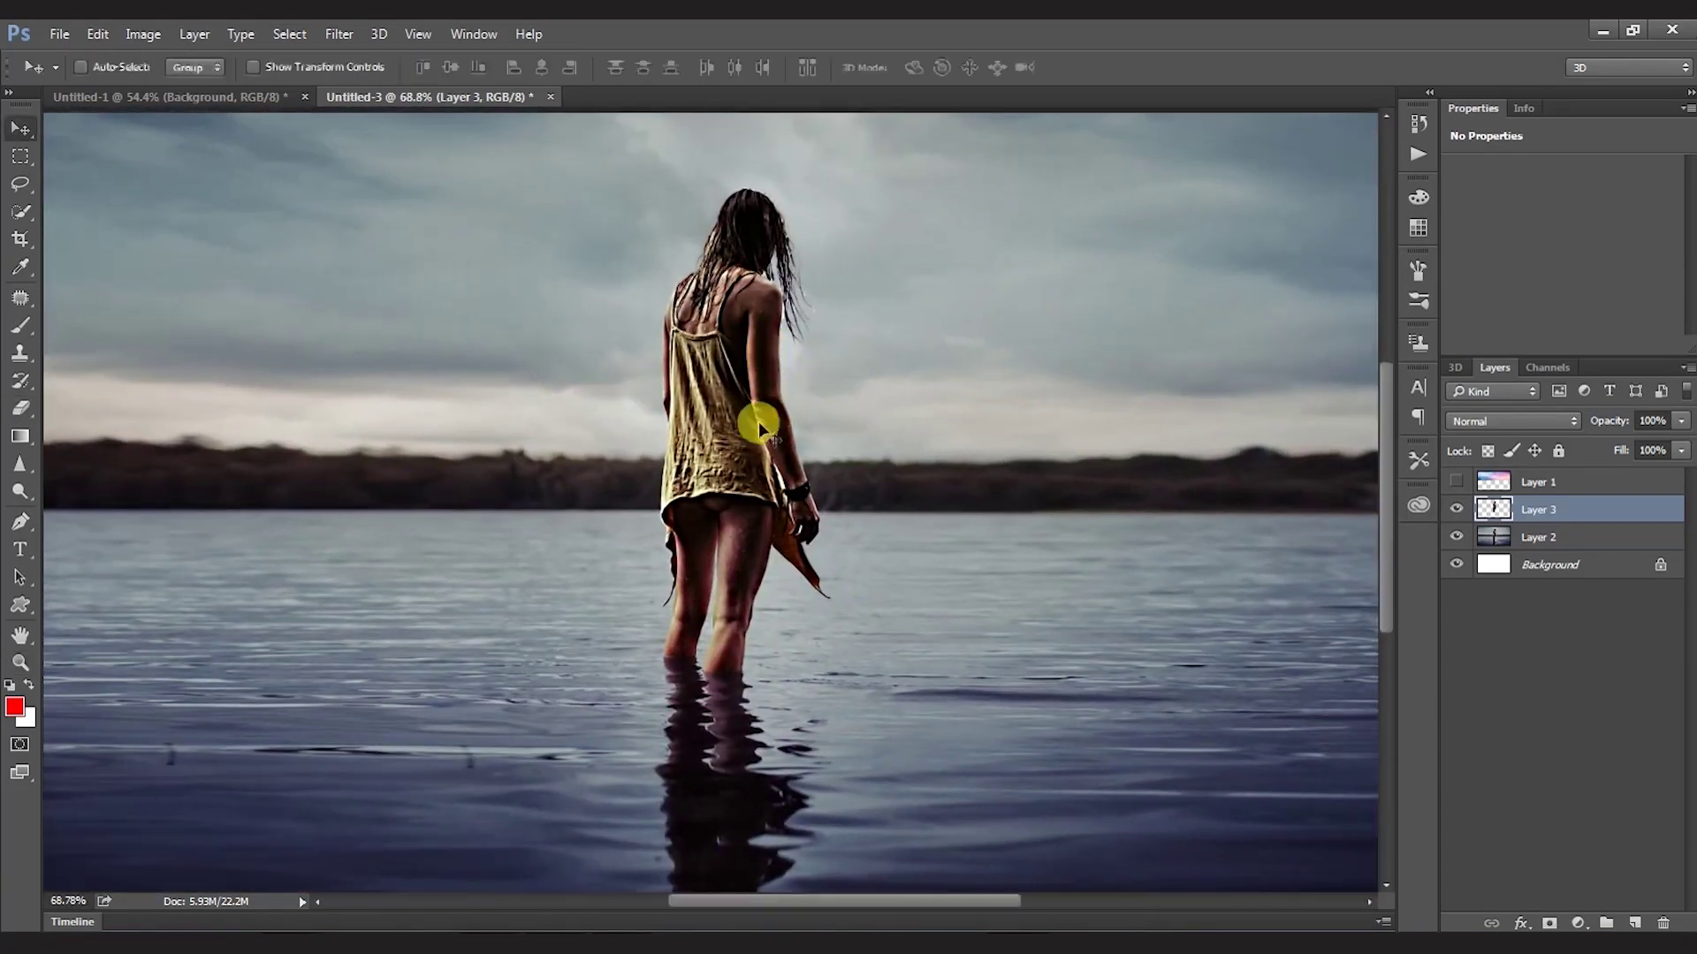
key("z")
left_click(1303, 494, "alt")
left_click(1456, 481)
key("v")
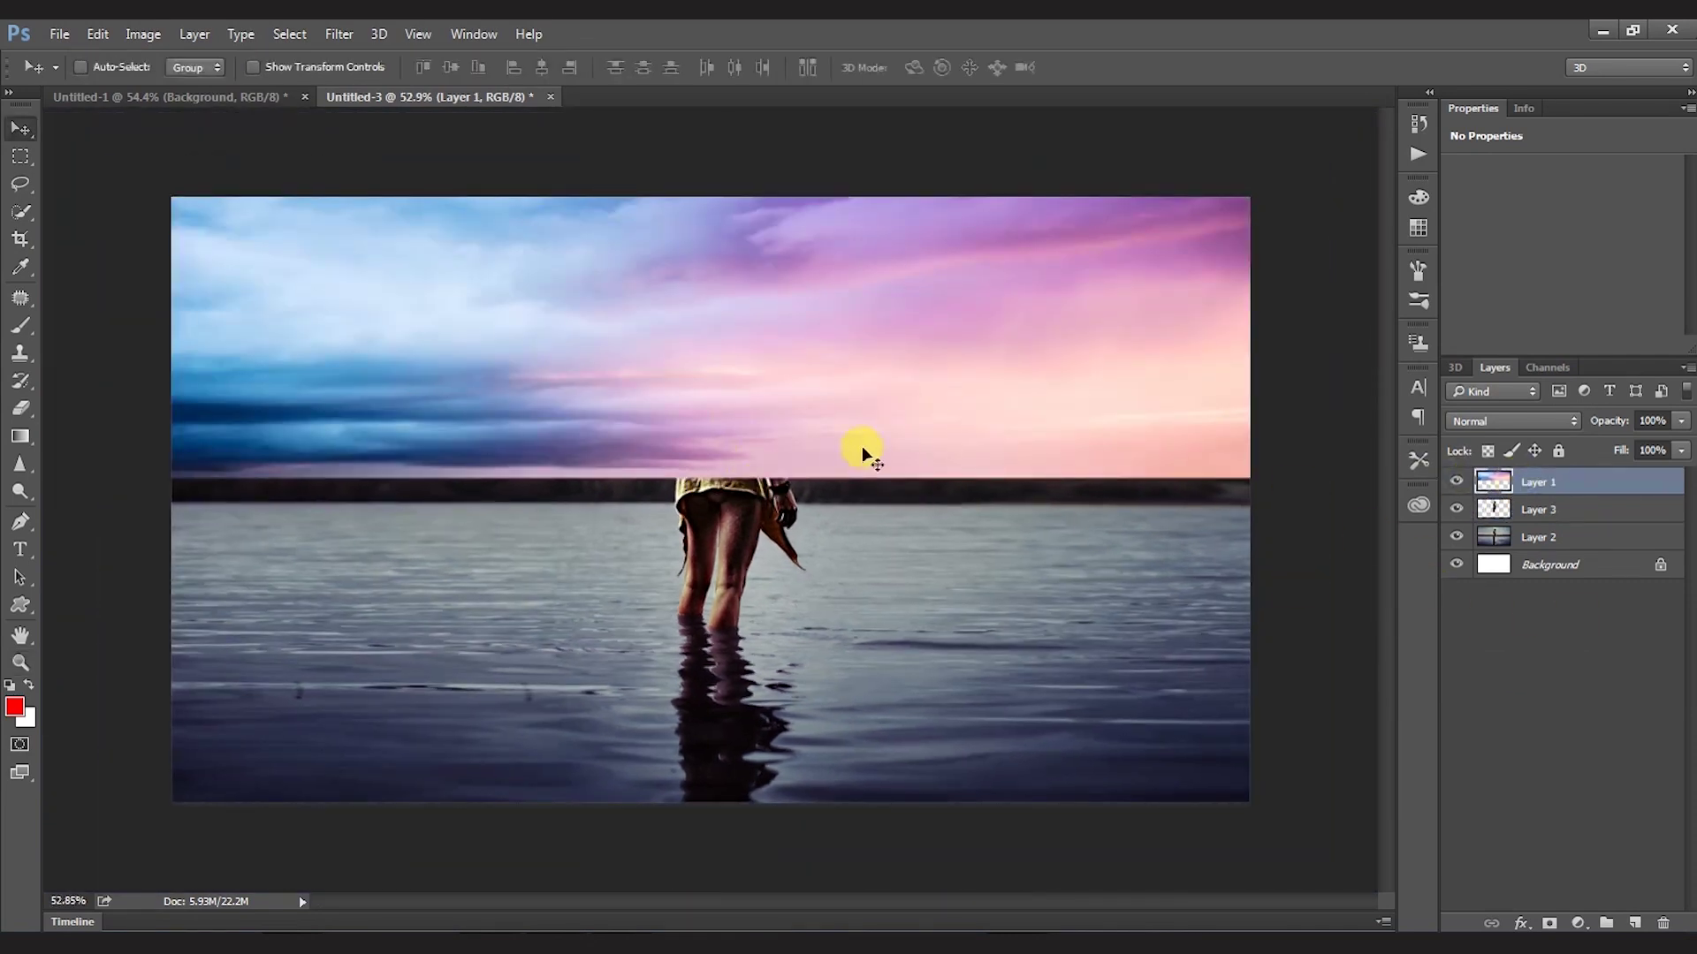
key("ctrl+t")
mouse_move(711, 480)
left_mouse_down()
mouse_move(700, 389)
mouse_move(705, 468)
left_mouse_up()
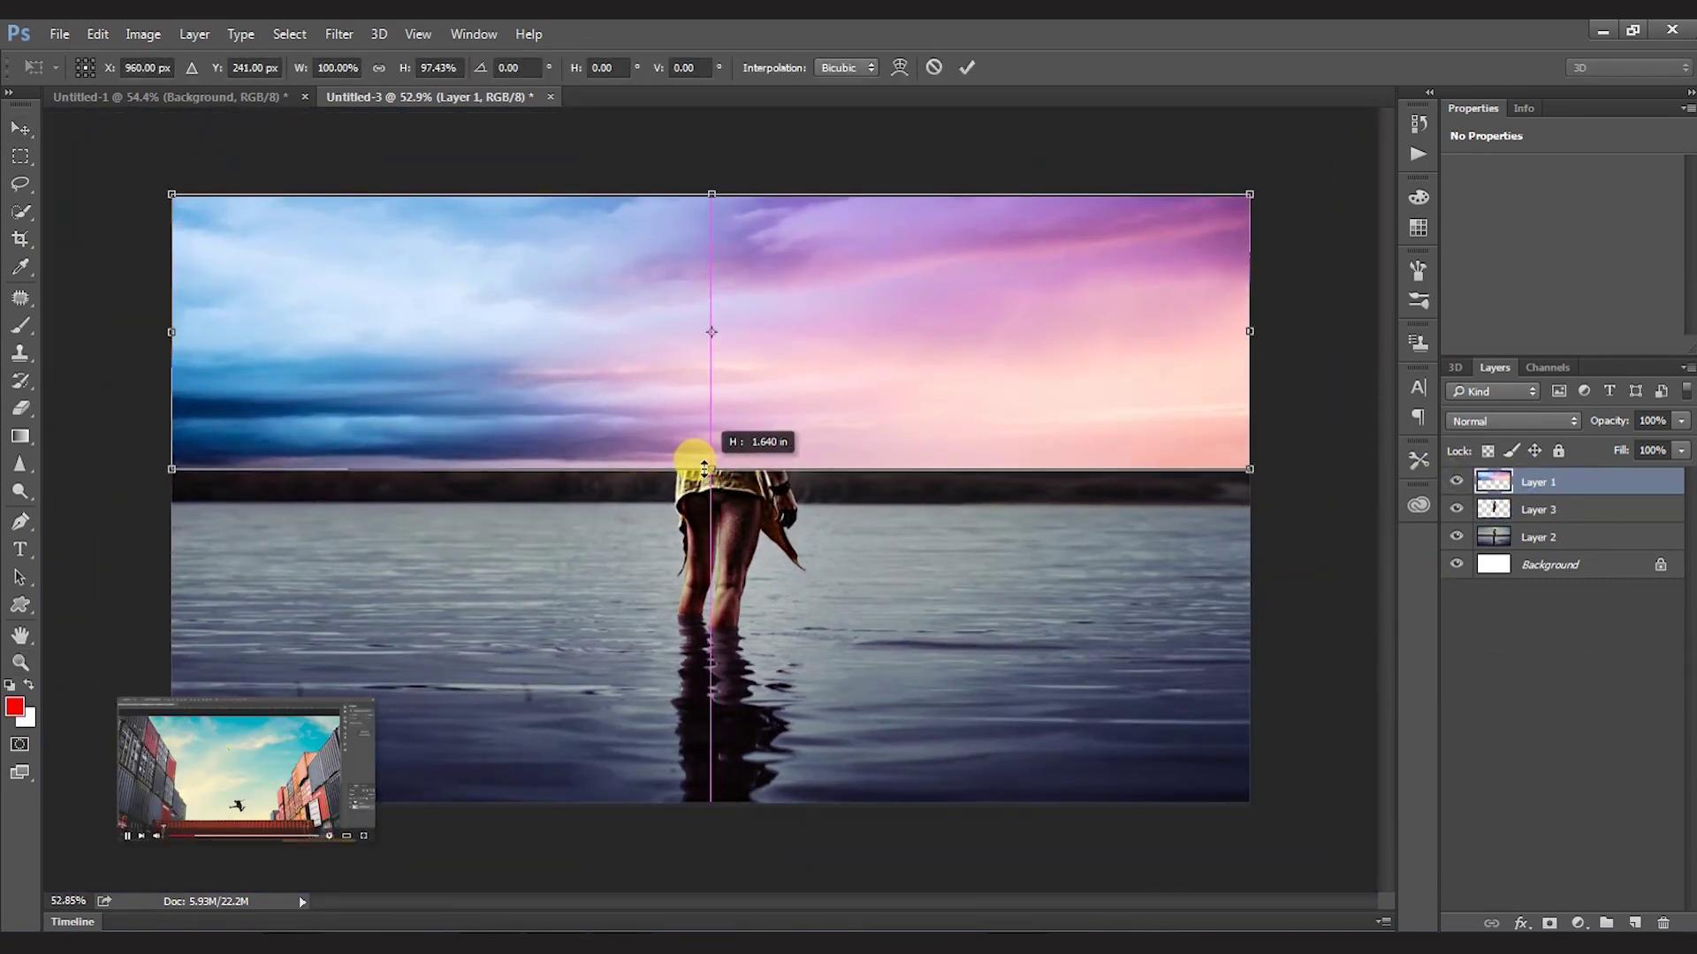
key("Return")
Step: Set the sky layer to Multiply, nudge it, add a layer mask, and zoom to the horizon
left_click(1511, 421)
left_click(1507, 470)
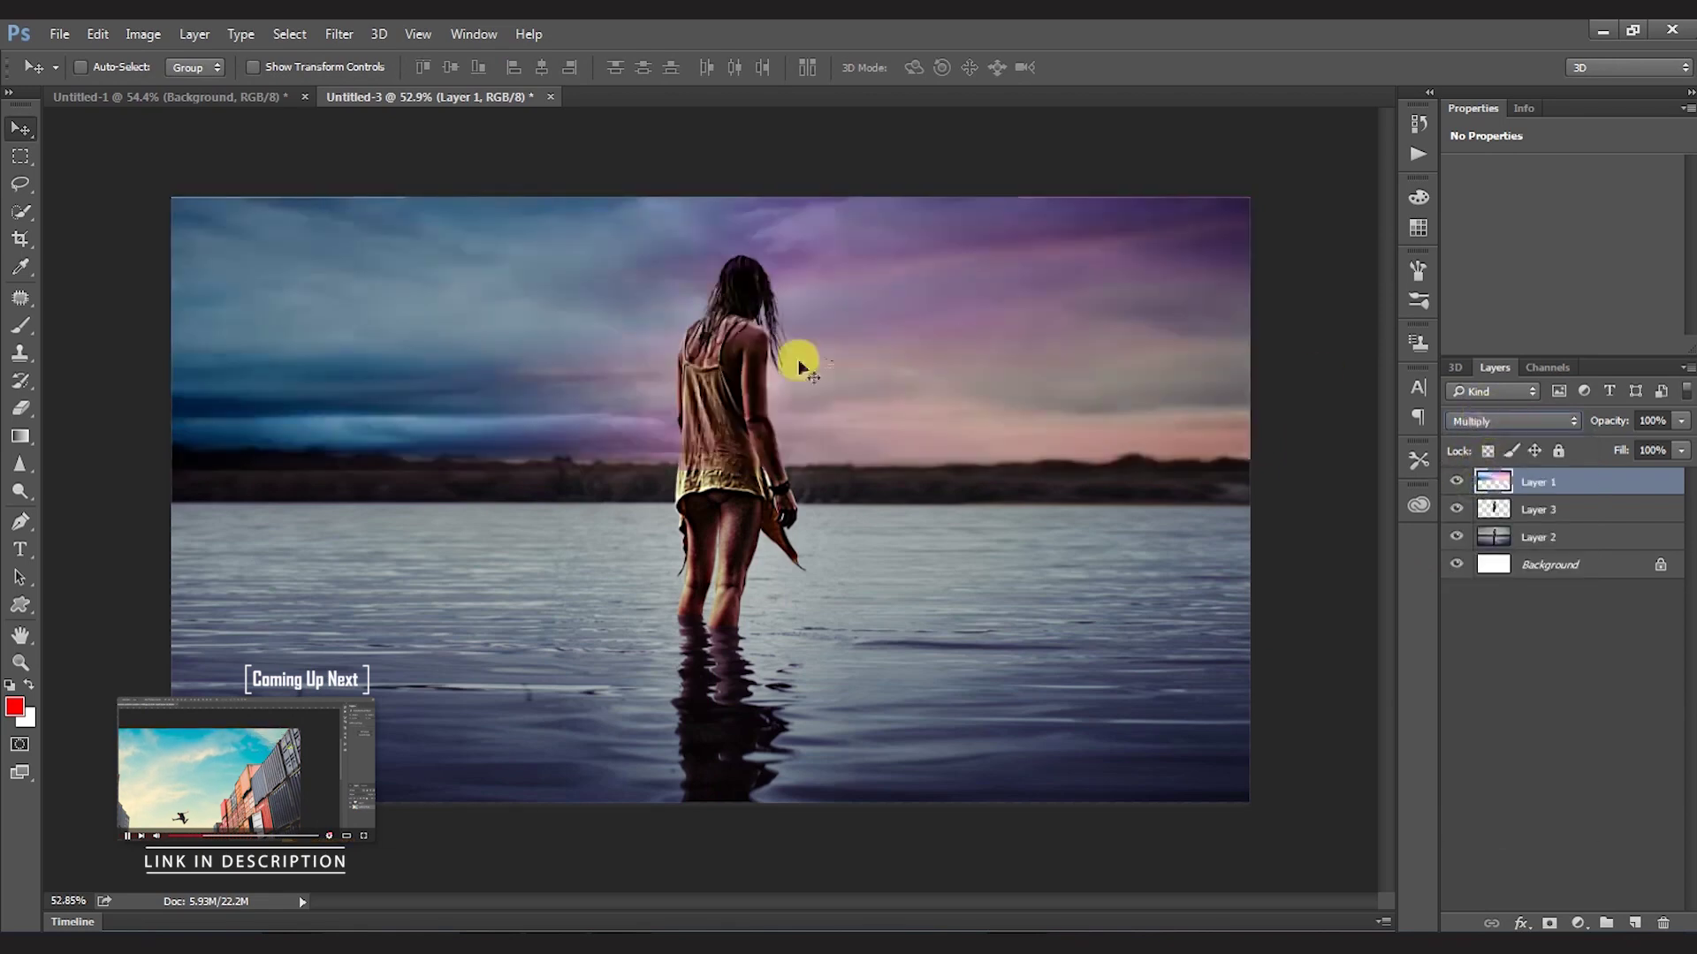
mouse_move(803, 360)
left_mouse_down()
mouse_move(815, 370)
mouse_move(778, 367)
left_mouse_up()
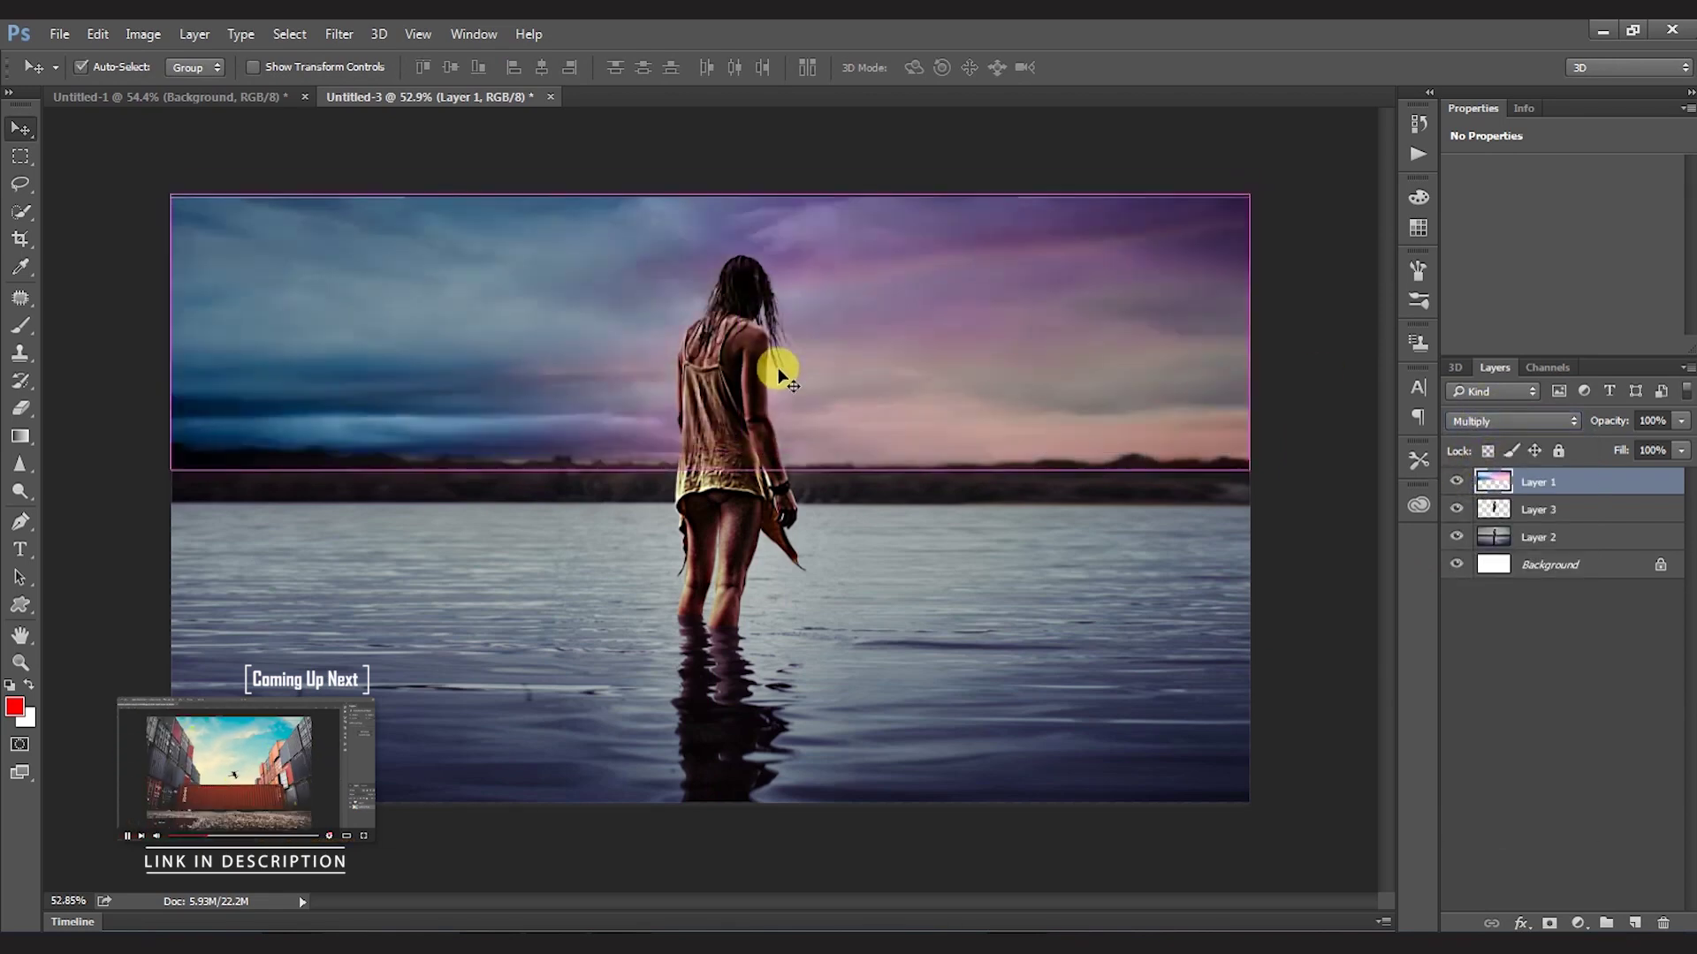
left_click(1549, 923)
key("z")
left_click_drag(223, 447, 957, 504)
Step: Pick a small soft round brush for the mask and zoom out to the whole image
left_click(21, 325)
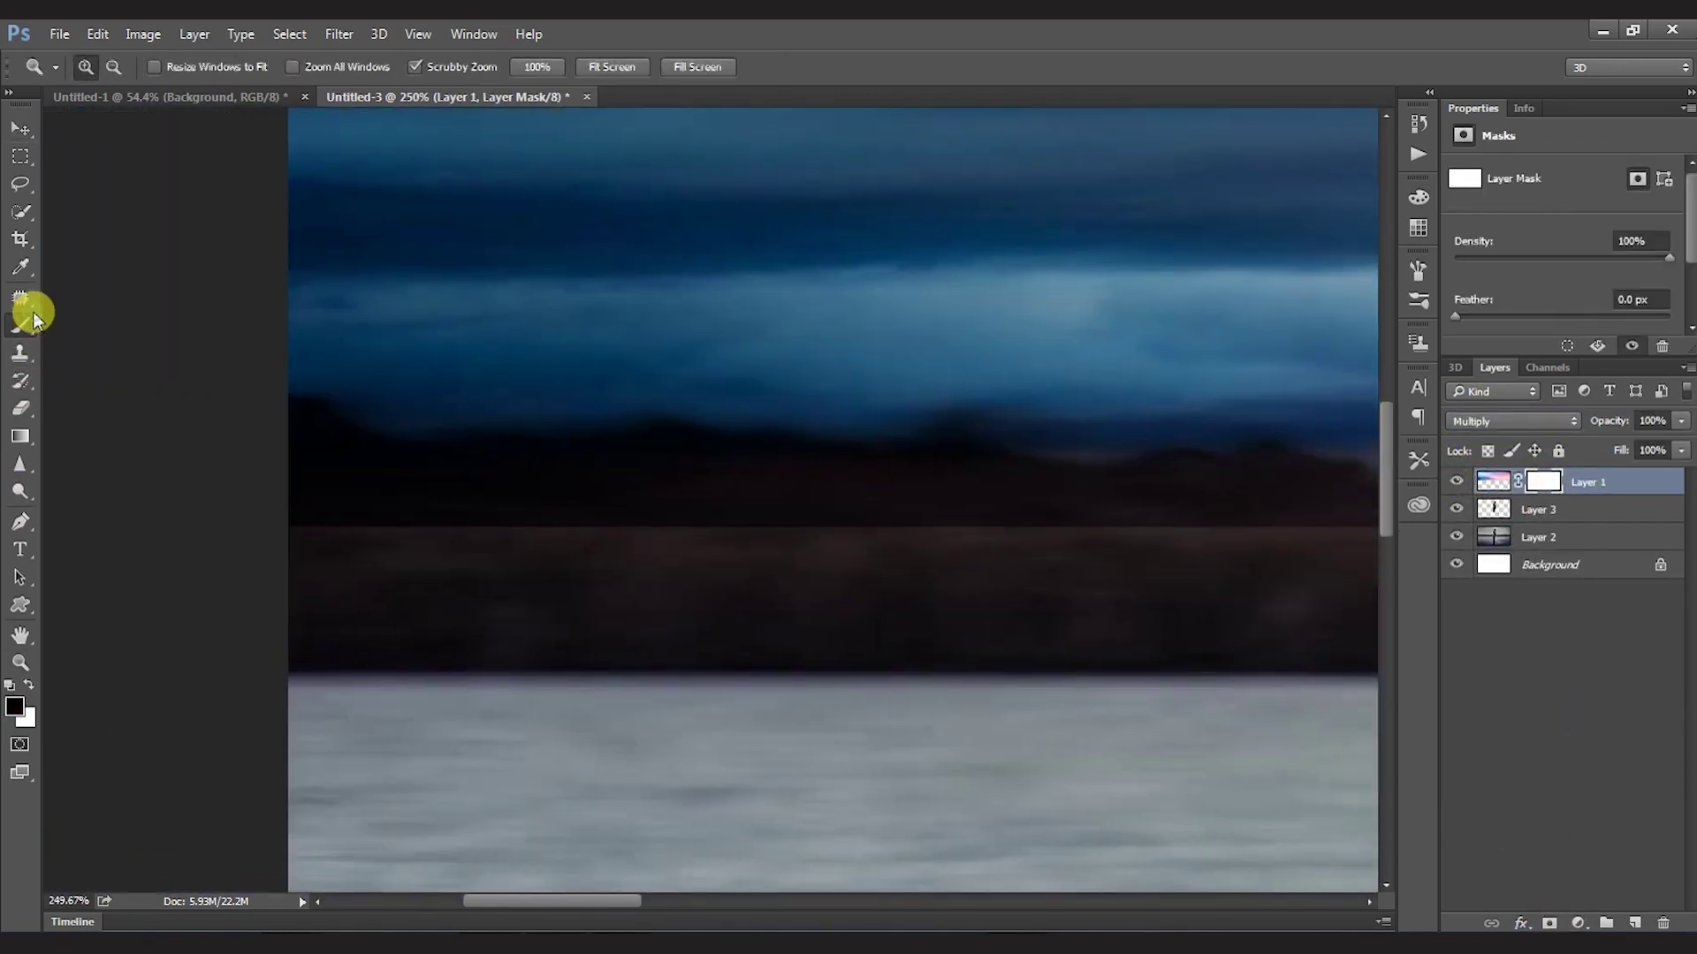
right_click(973, 401)
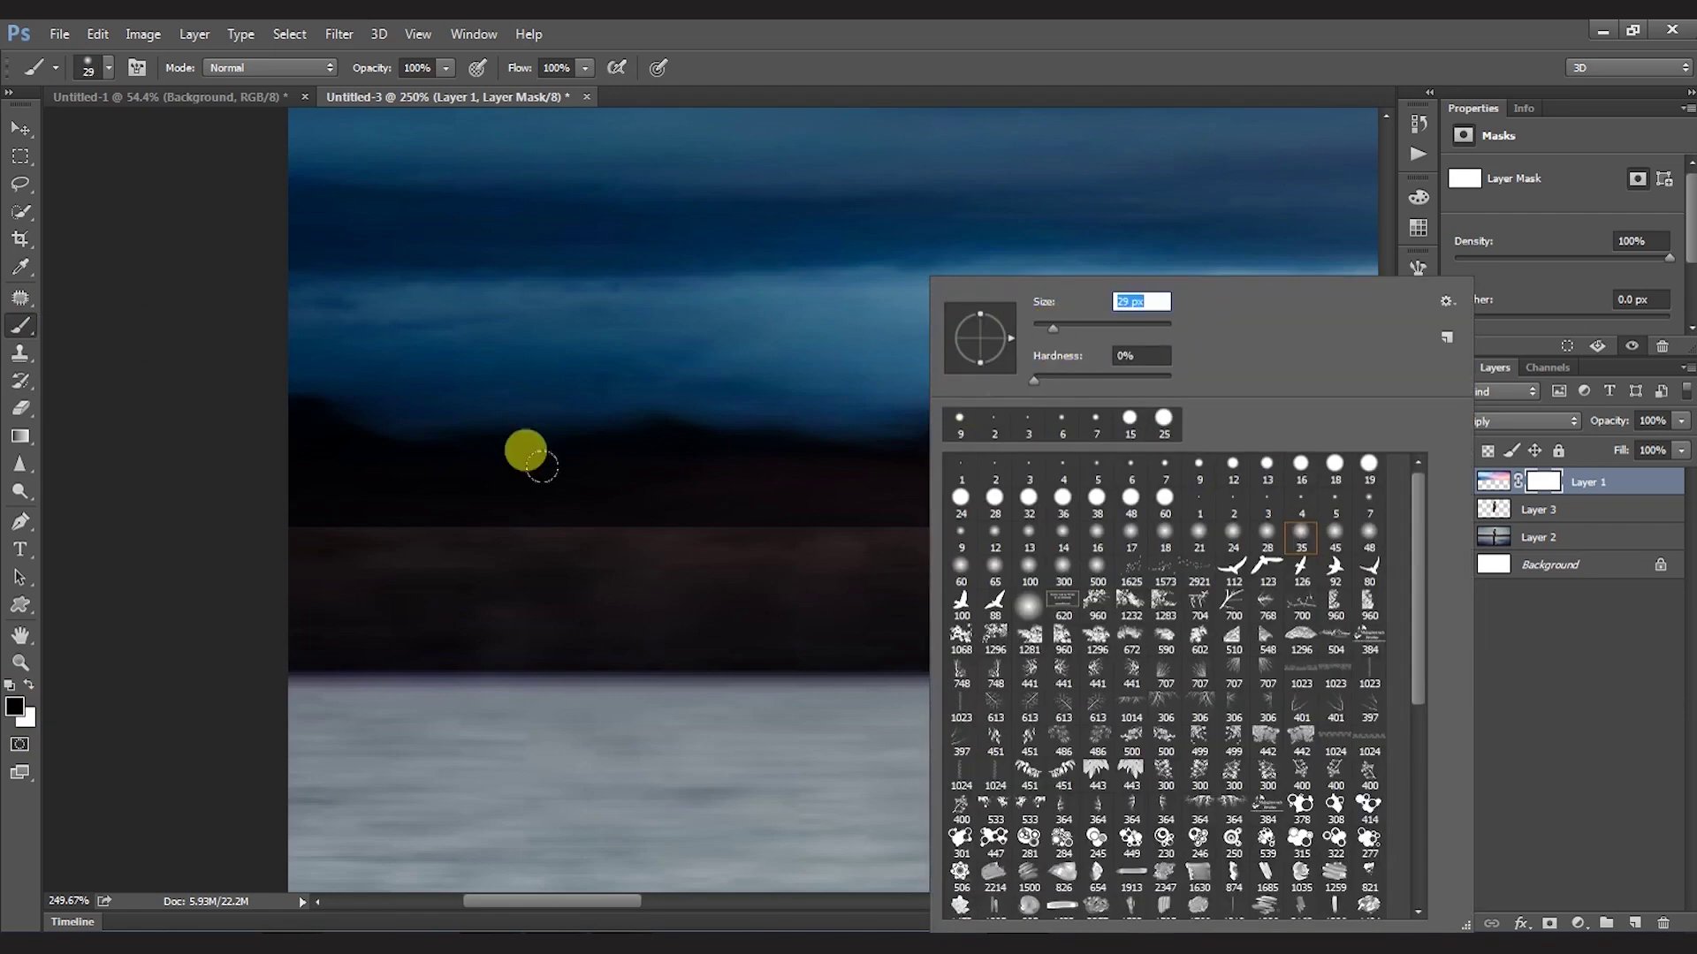
double_click(1301, 535)
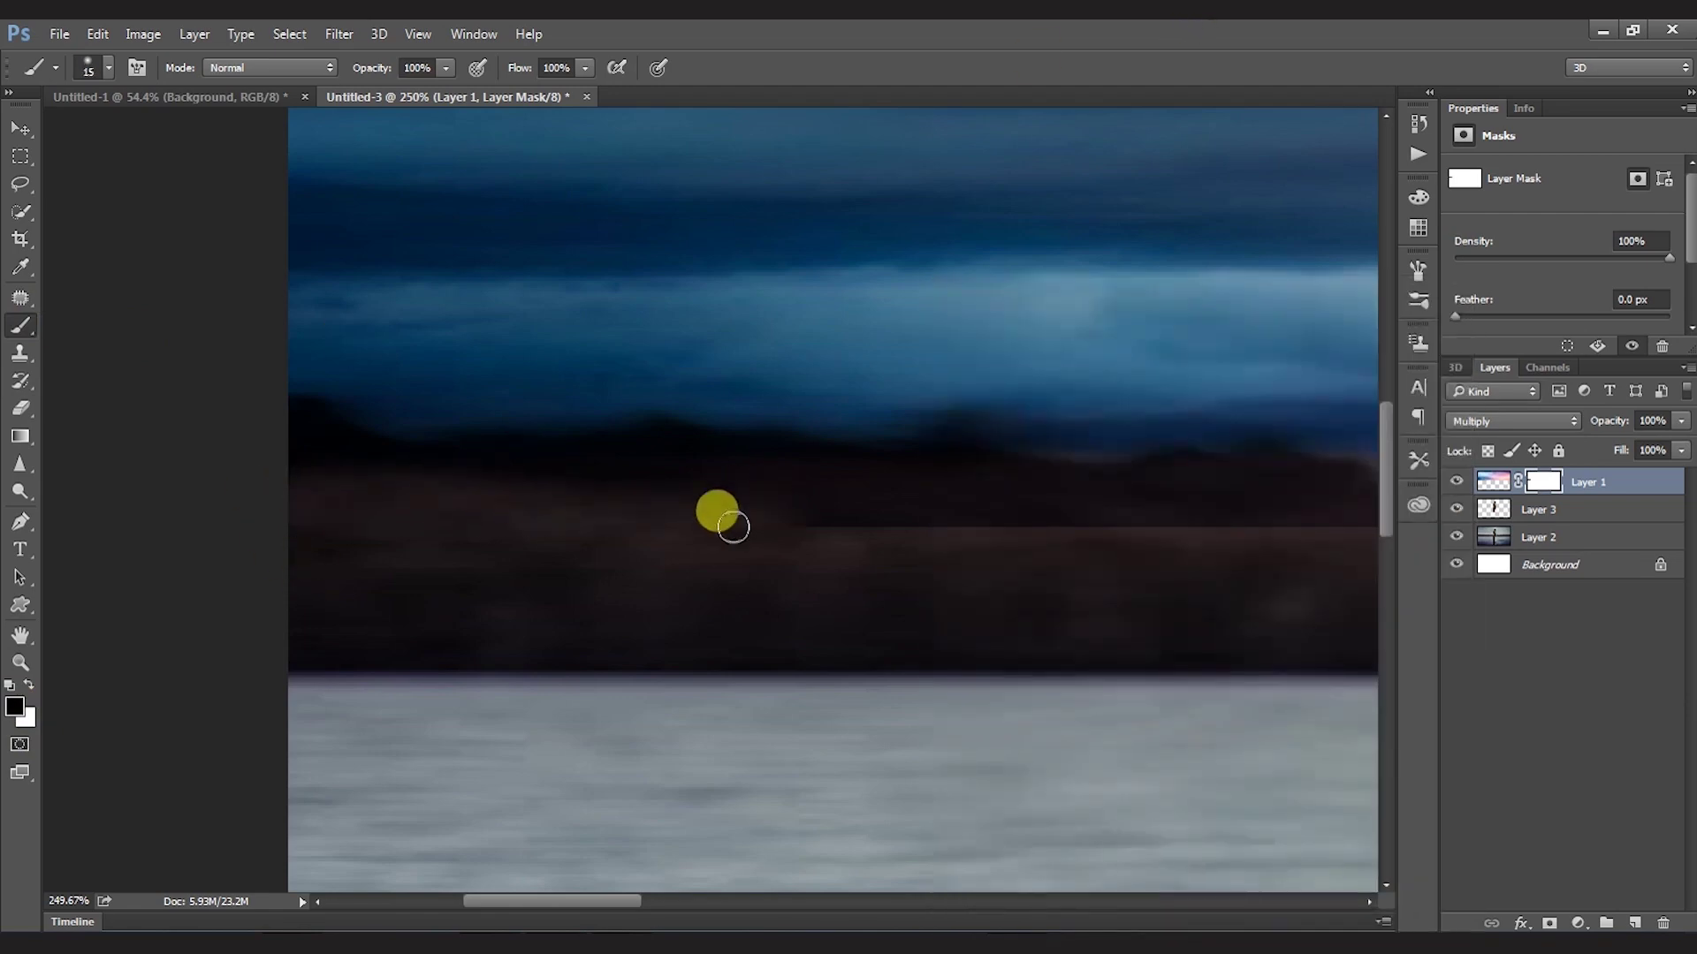
key("bracketleft")
key("bracketleft")
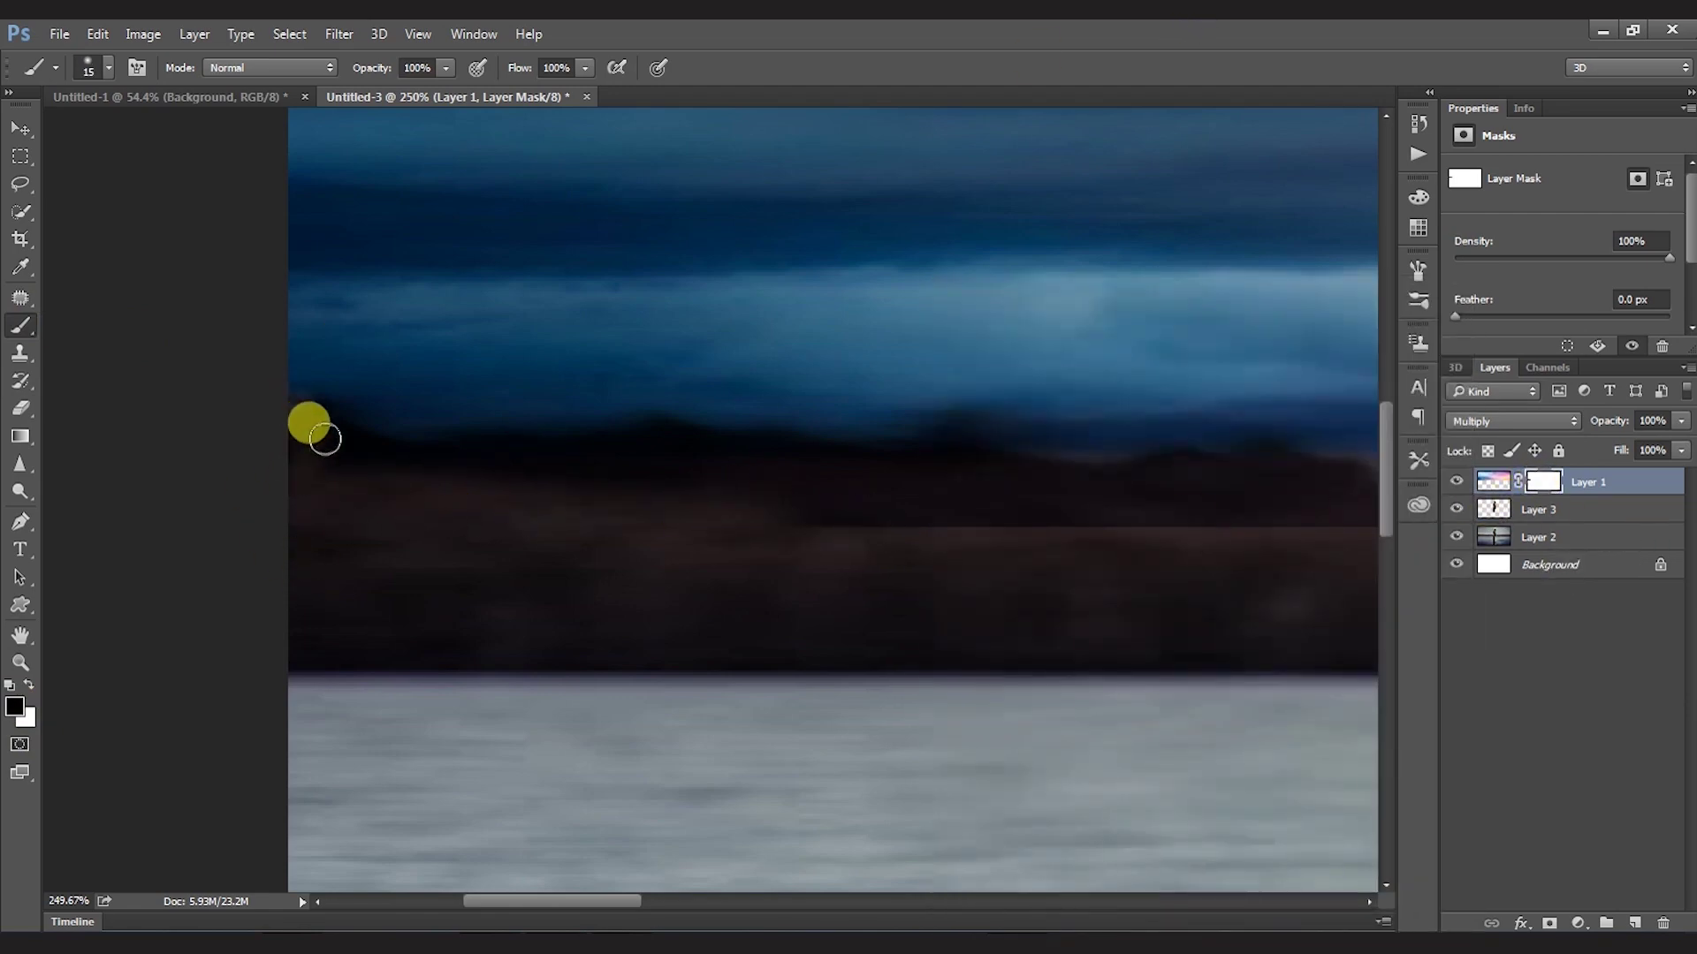
key("z")
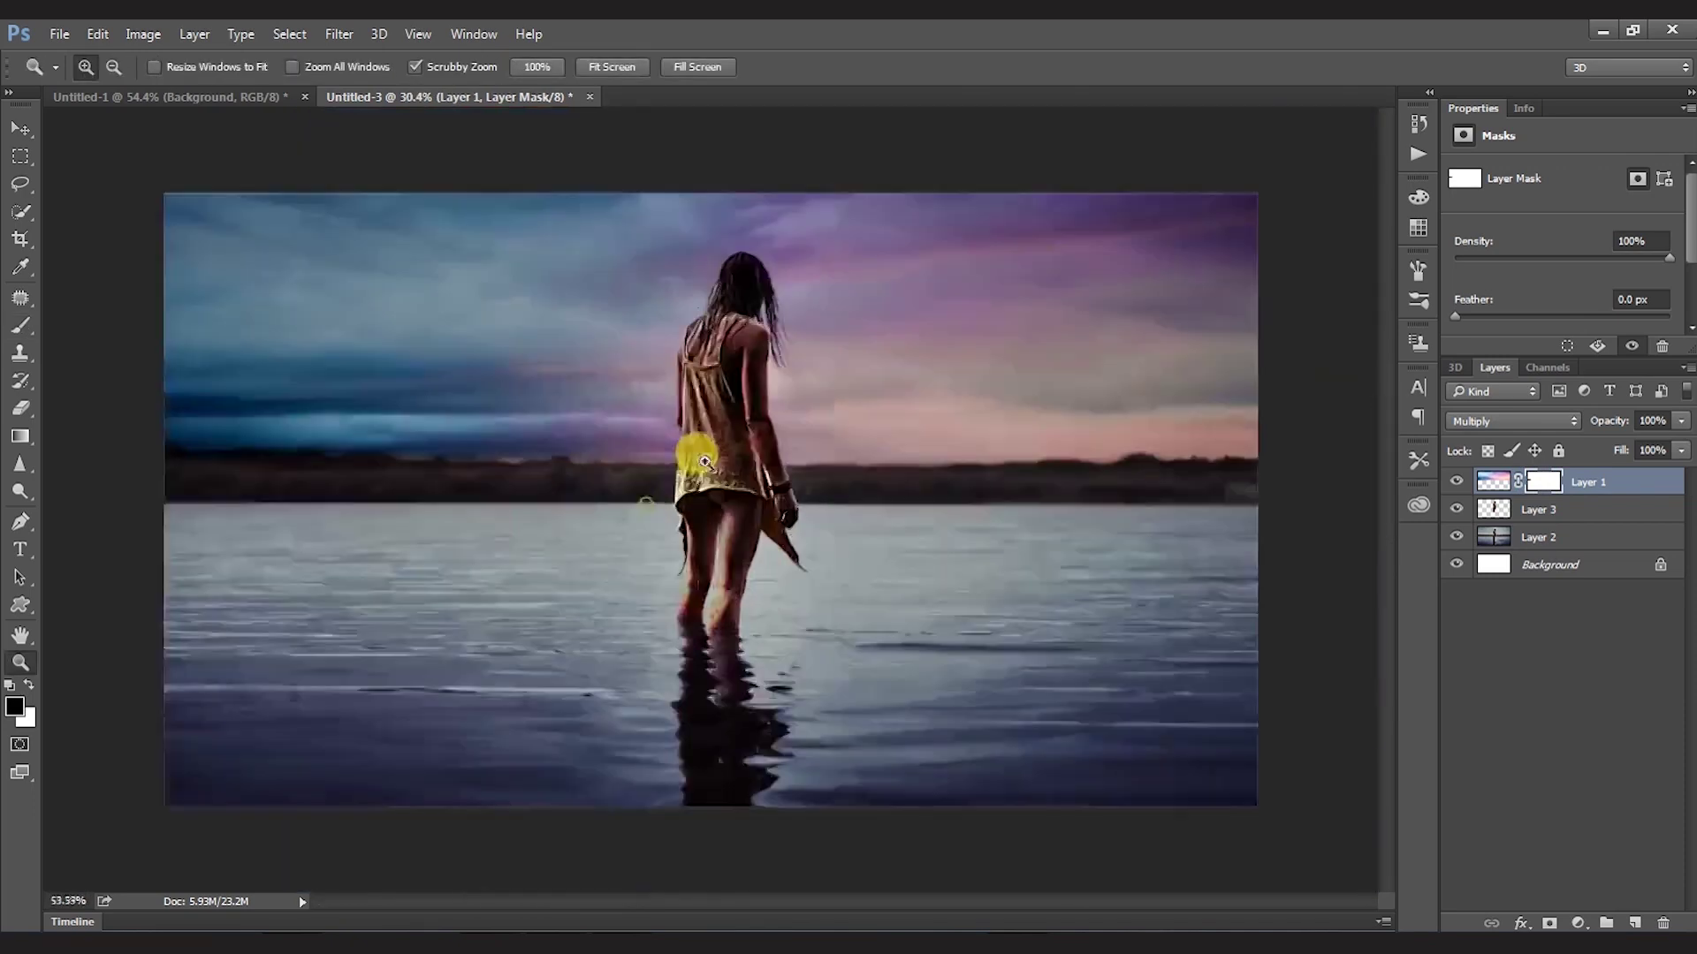
mouse_move(782, 433)
left_mouse_down()
mouse_move(764, 457)
mouse_move(617, 512)
mouse_move(804, 478)
left_mouse_up()
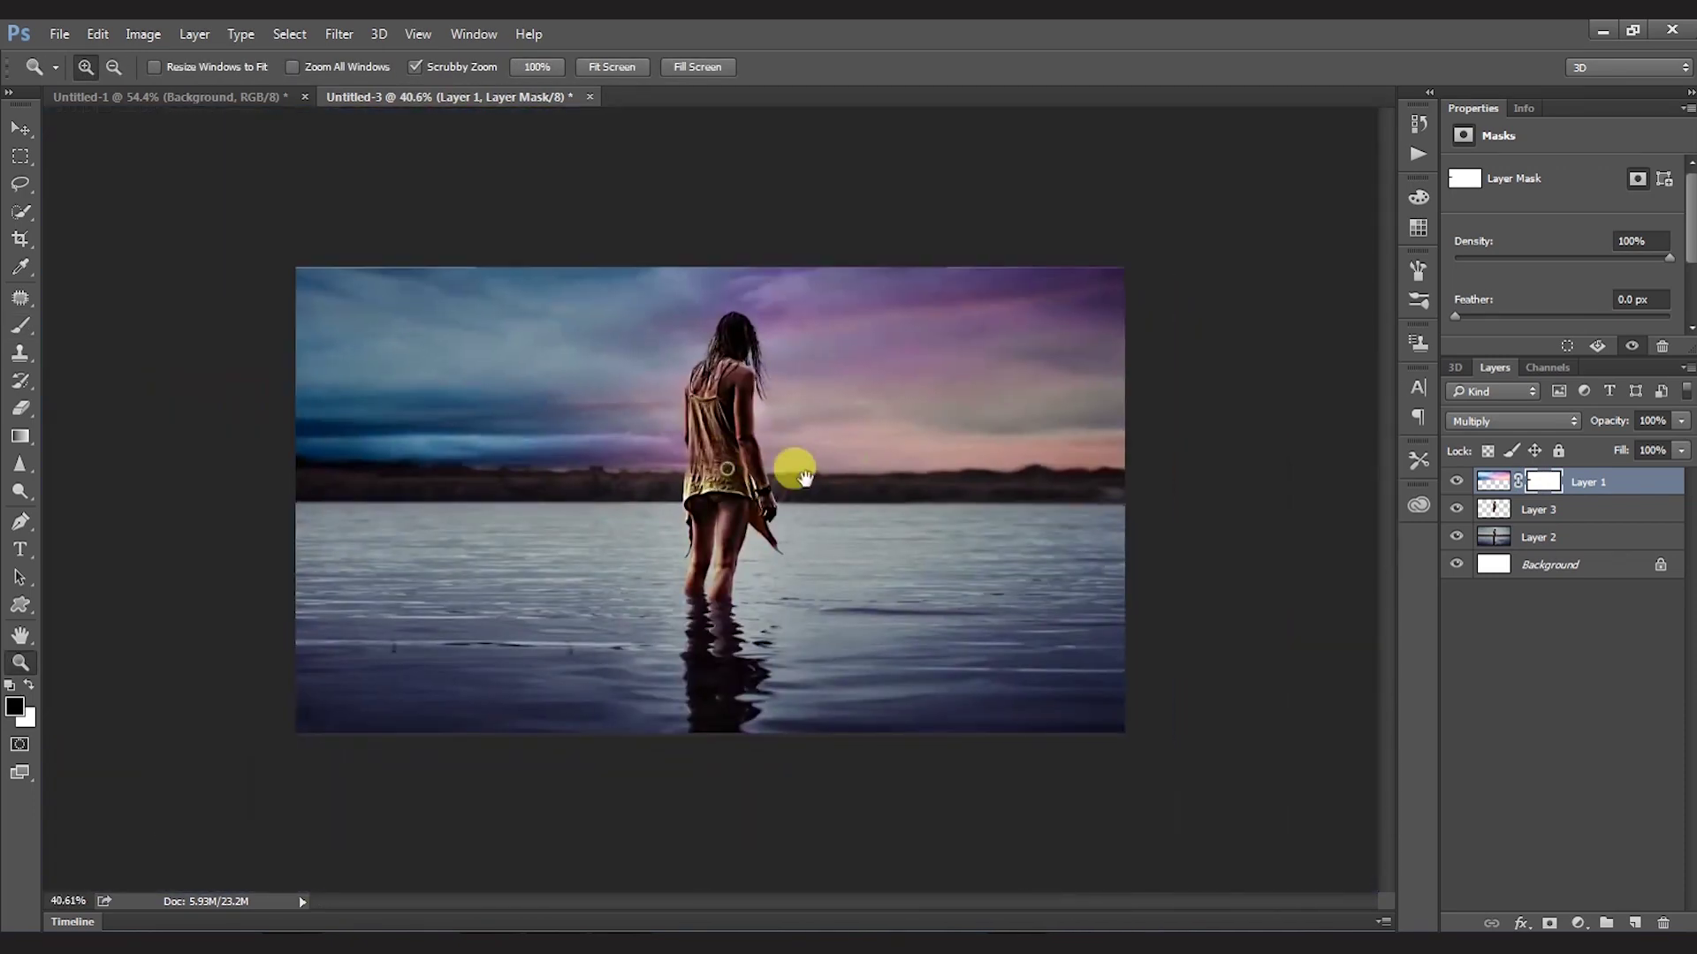
Step: Hide the sky layers and quick-select the grey sky on Layer 2
left_click_drag(1458, 486, 1456, 509)
left_click(1548, 534)
left_click(21, 184)
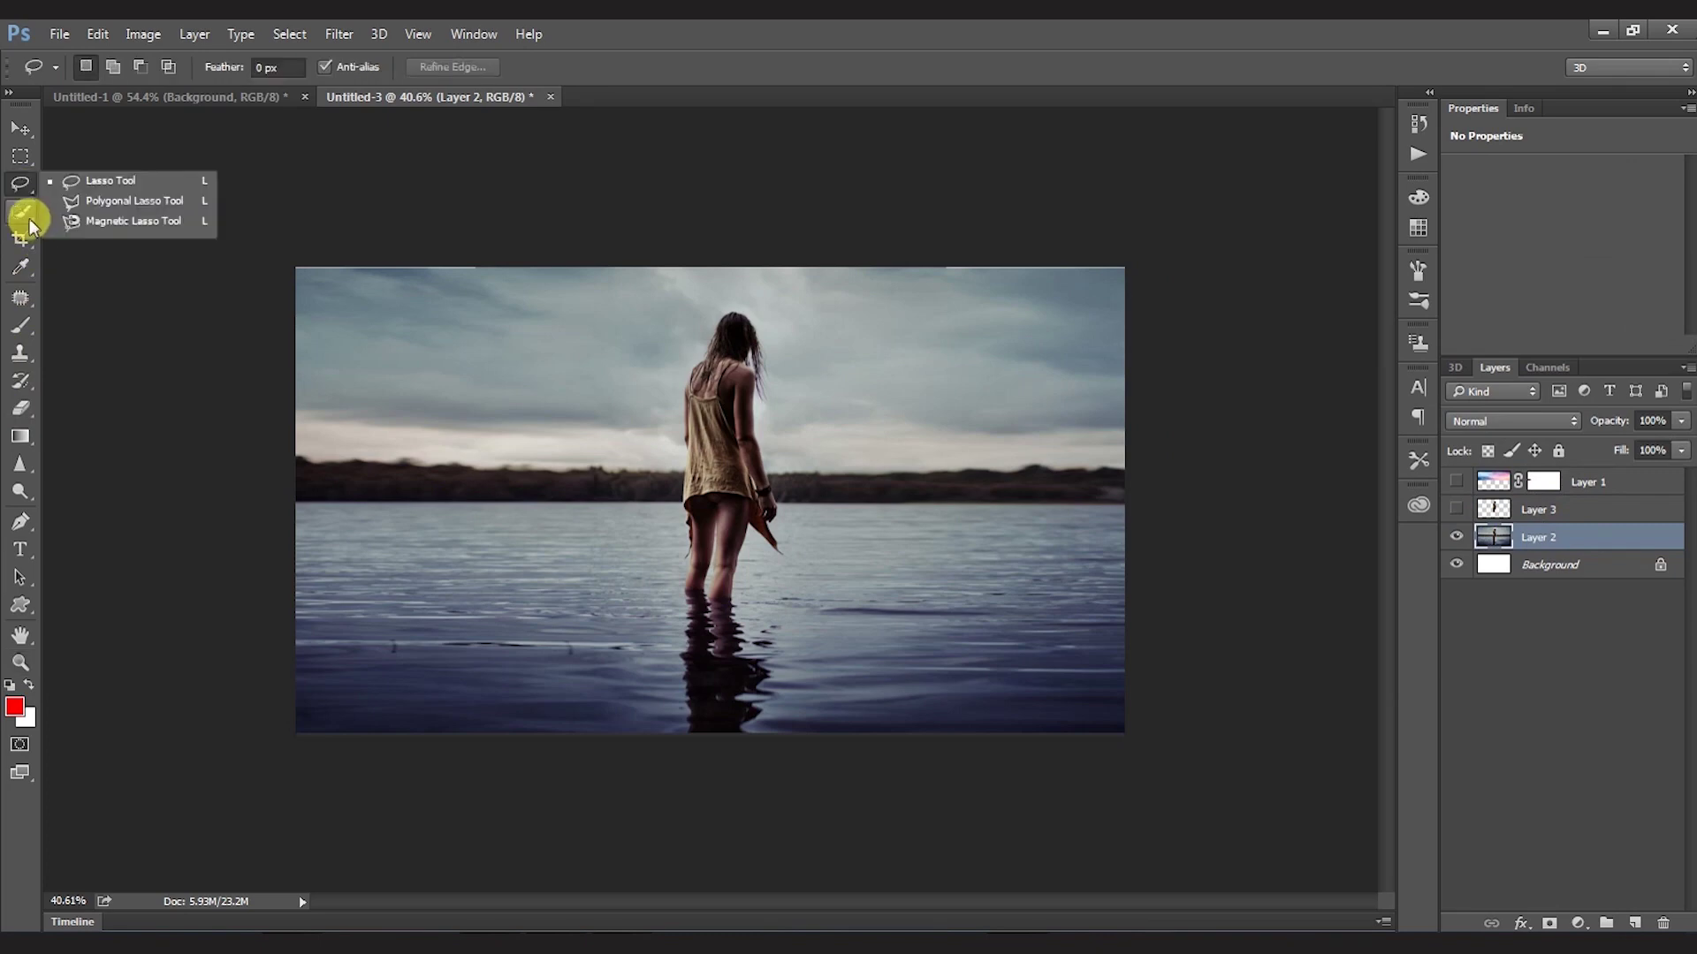
left_click(110, 208)
mouse_move(450, 397)
left_mouse_down()
mouse_move(329, 359)
mouse_move(866, 440)
mouse_move(806, 447)
mouse_move(1008, 430)
mouse_move(840, 330)
left_mouse_up()
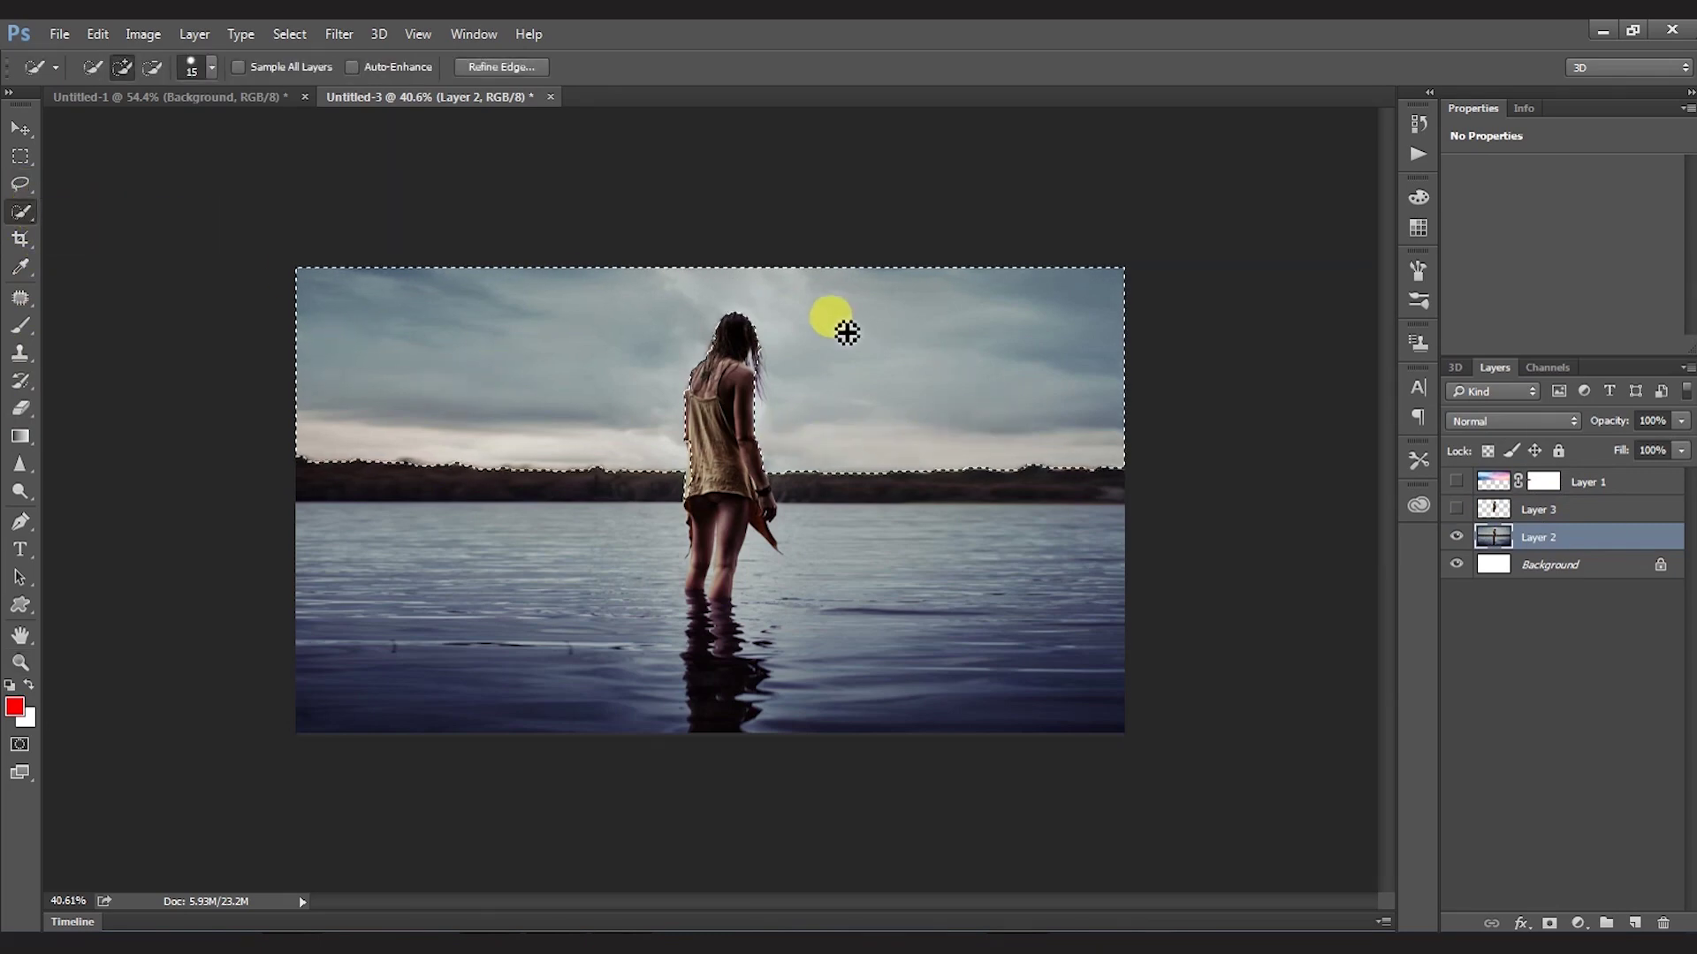
Step: Subtract the girl's shoulder from the sky selection and zoom back out
key("ctrl+space")
mouse_move(701, 379)
left_mouse_down()
mouse_move(796, 379)
mouse_move(769, 333)
mouse_move(644, 462)
mouse_move(633, 577)
mouse_move(644, 549)
mouse_move(613, 492)
mouse_move(617, 696)
left_mouse_up()
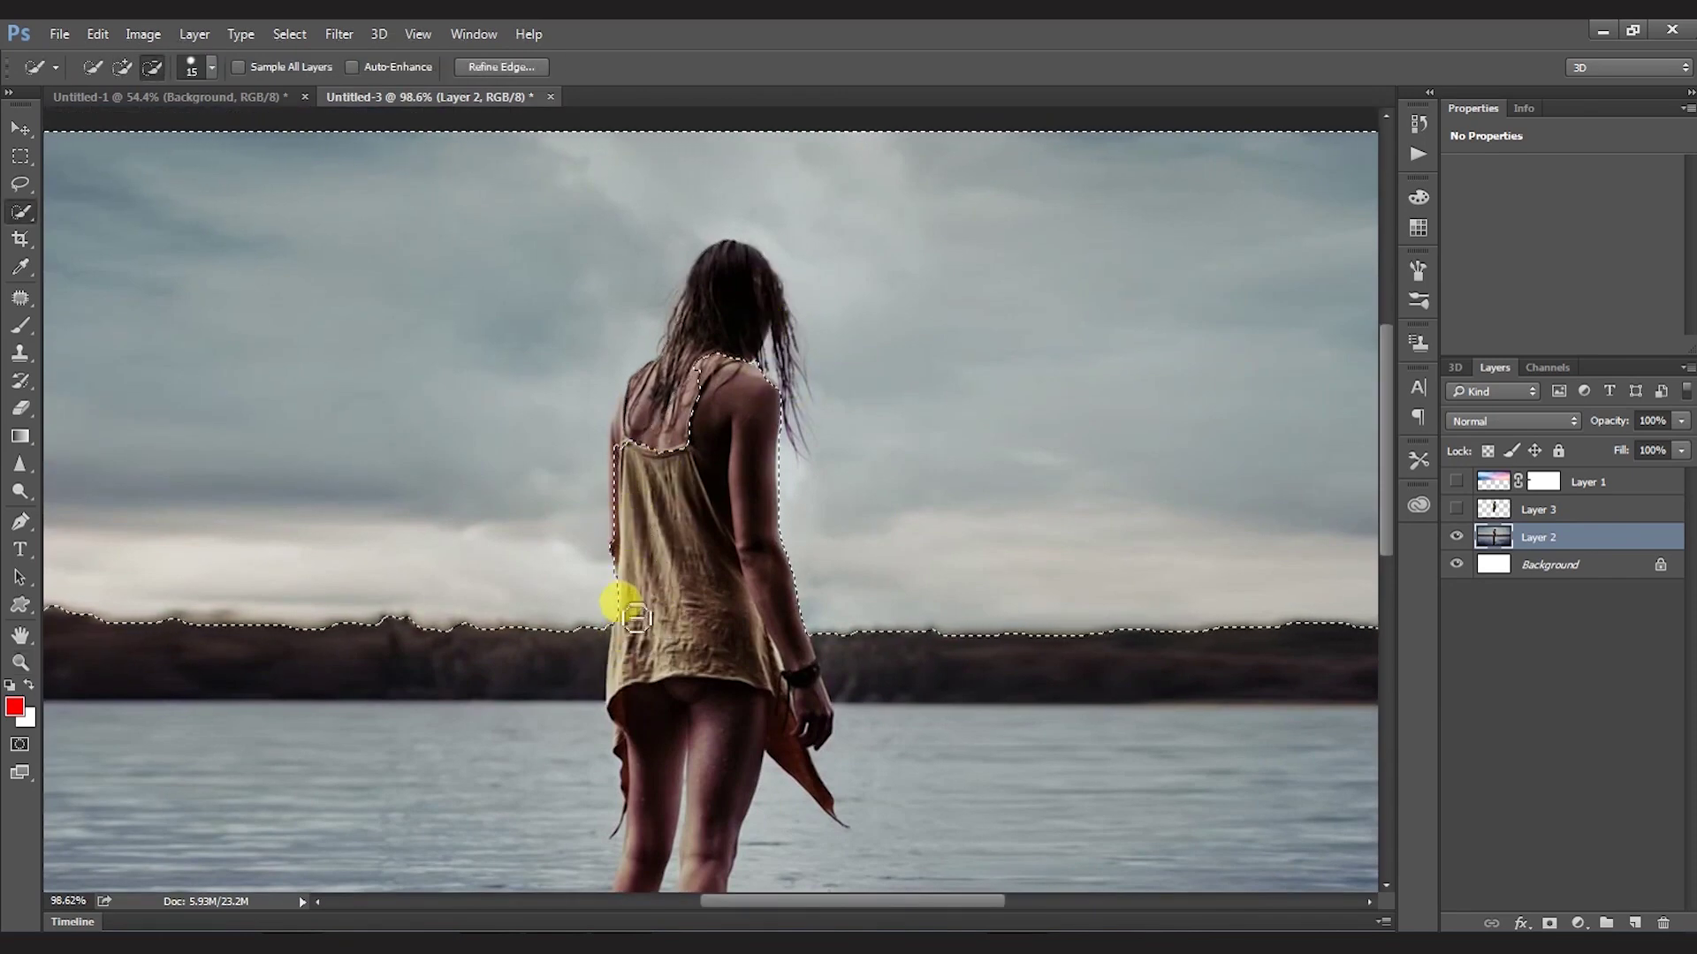
mouse_move(627, 512)
left_mouse_down()
mouse_move(680, 375)
mouse_move(606, 435)
left_mouse_up()
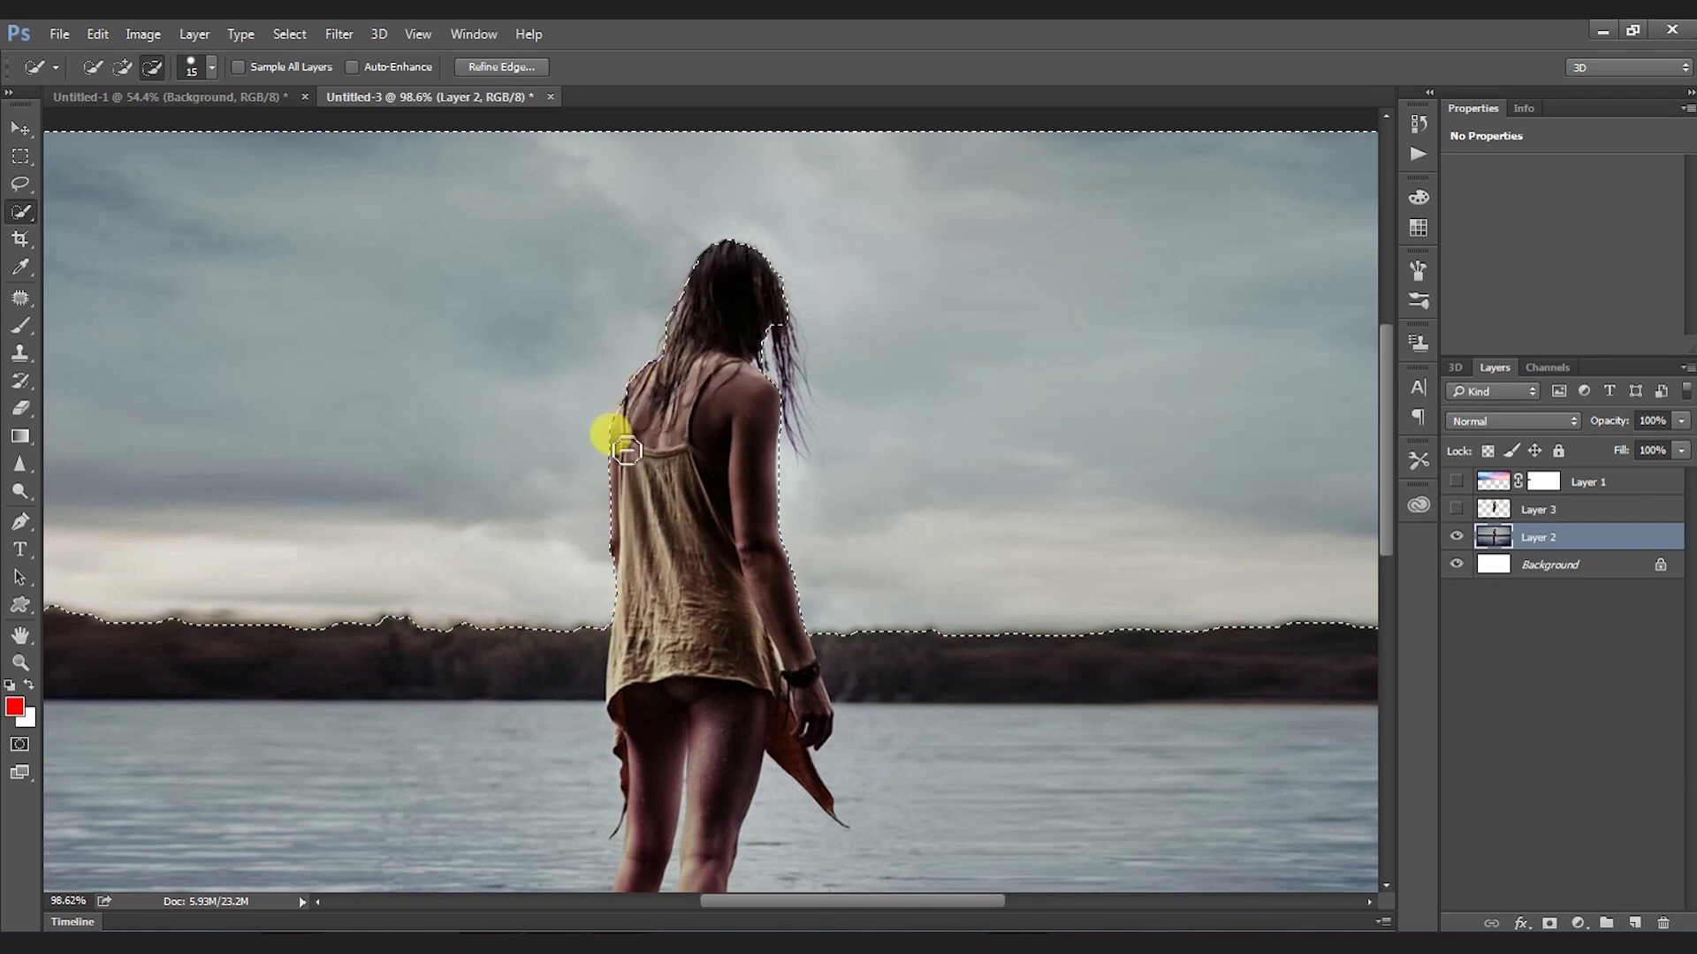
key("z")
left_click_drag(852, 530, 758, 560)
Step: Show Layers 1 and 3, feather the sky selection, and mask Layer 1 with it
key("v")
left_click(1456, 509)
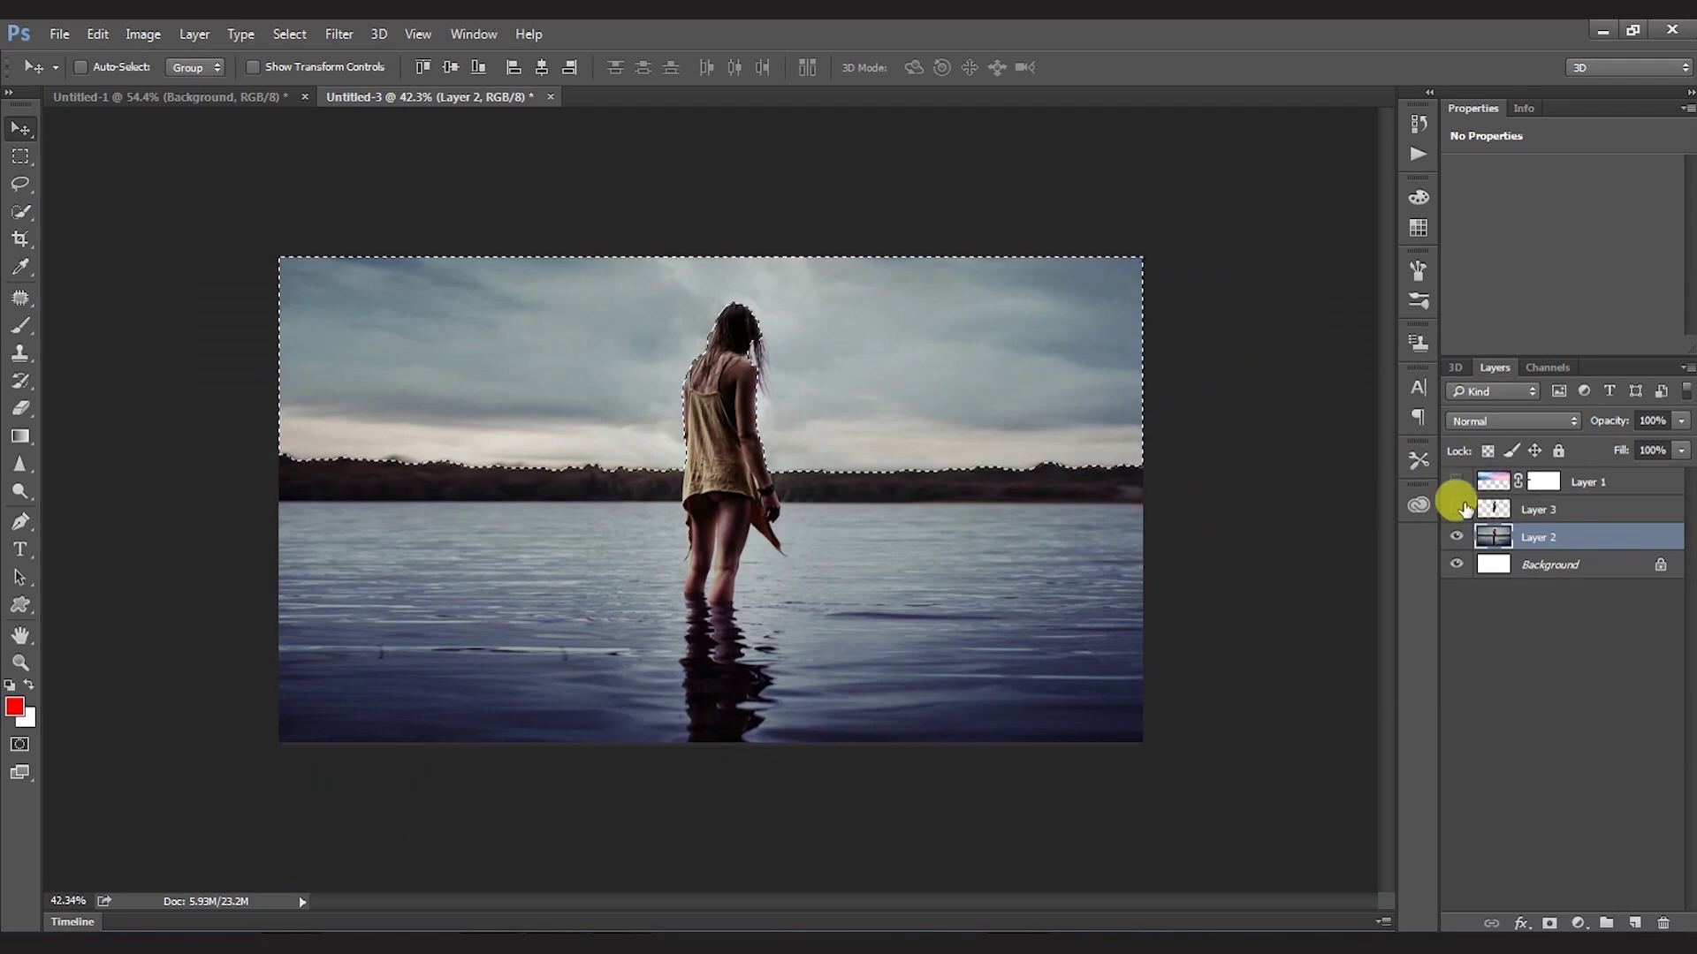
left_click(1542, 482)
left_click(1456, 482)
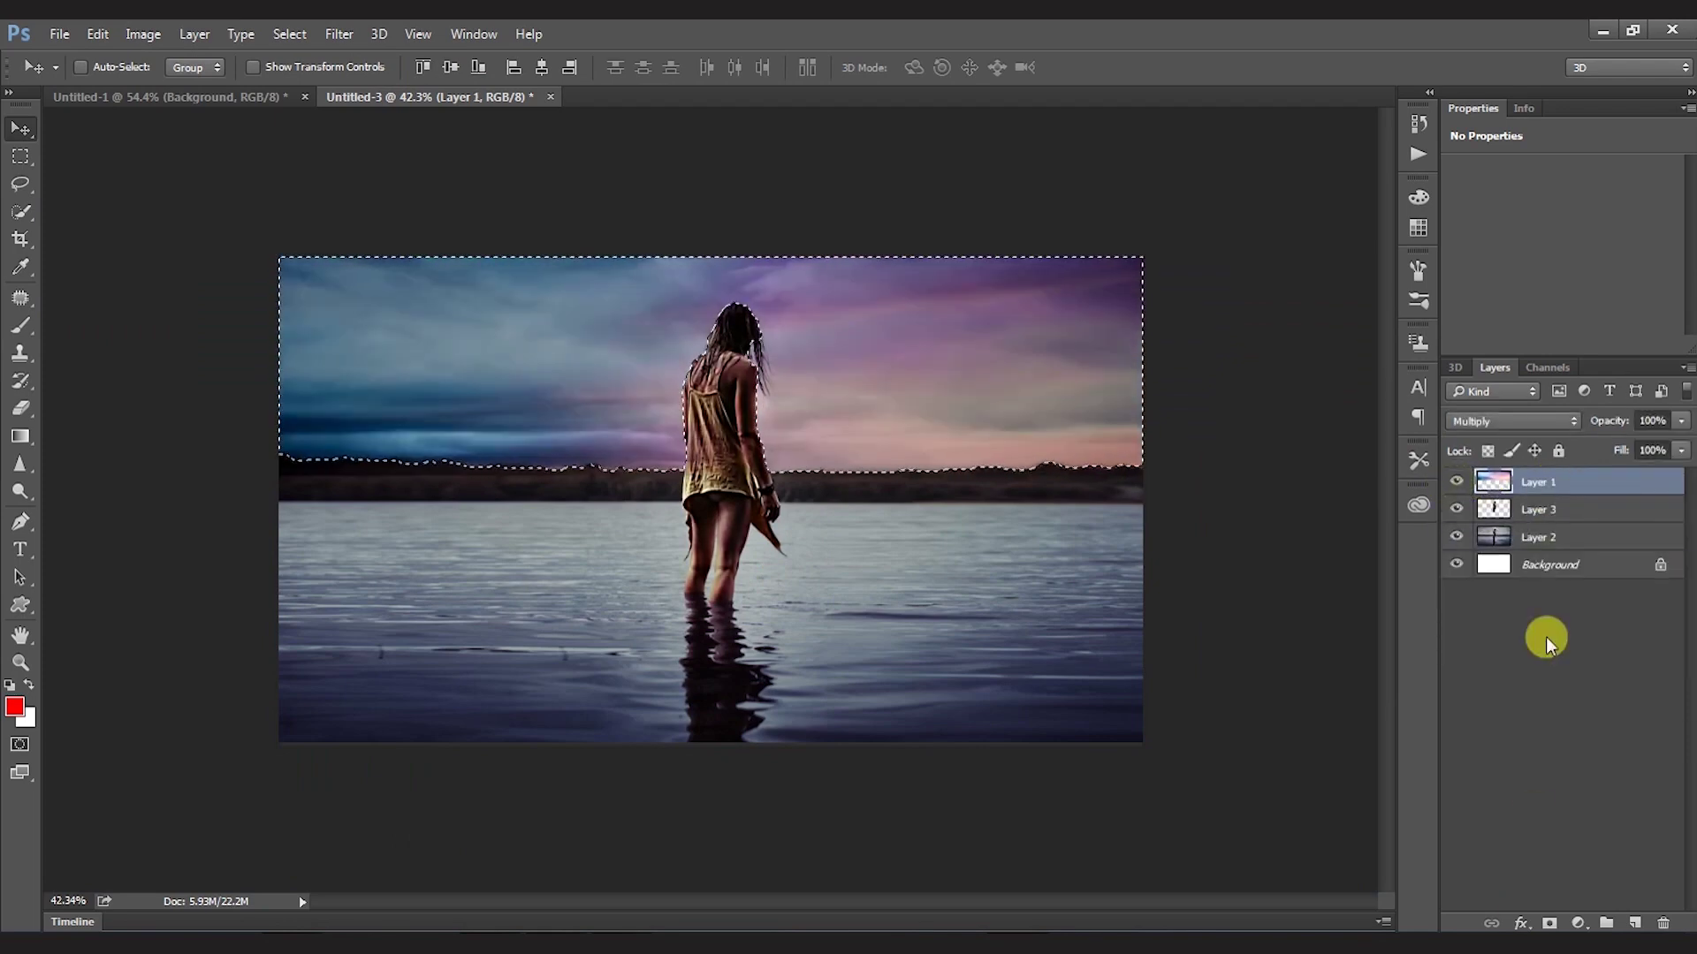
key("shift+BackSpace")
key("Escape")
key("shift+F6")
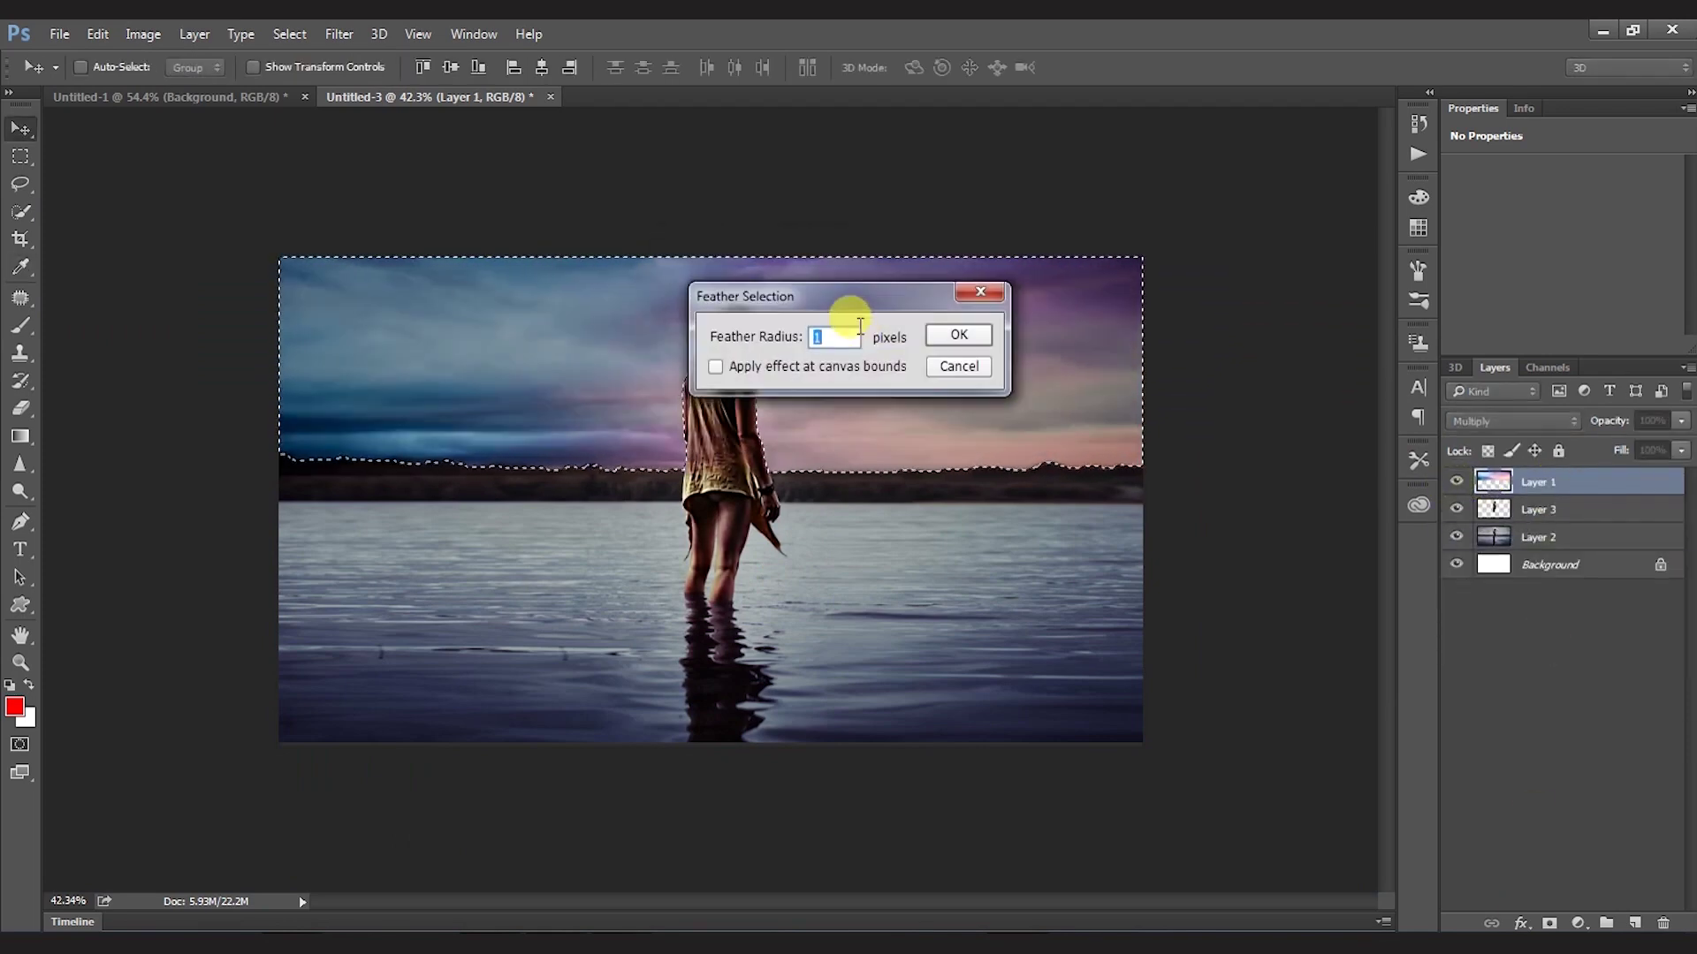
key("Return")
left_click(1549, 922)
Step: Stretch the purple sky slightly upward with Free Transform
key("z")
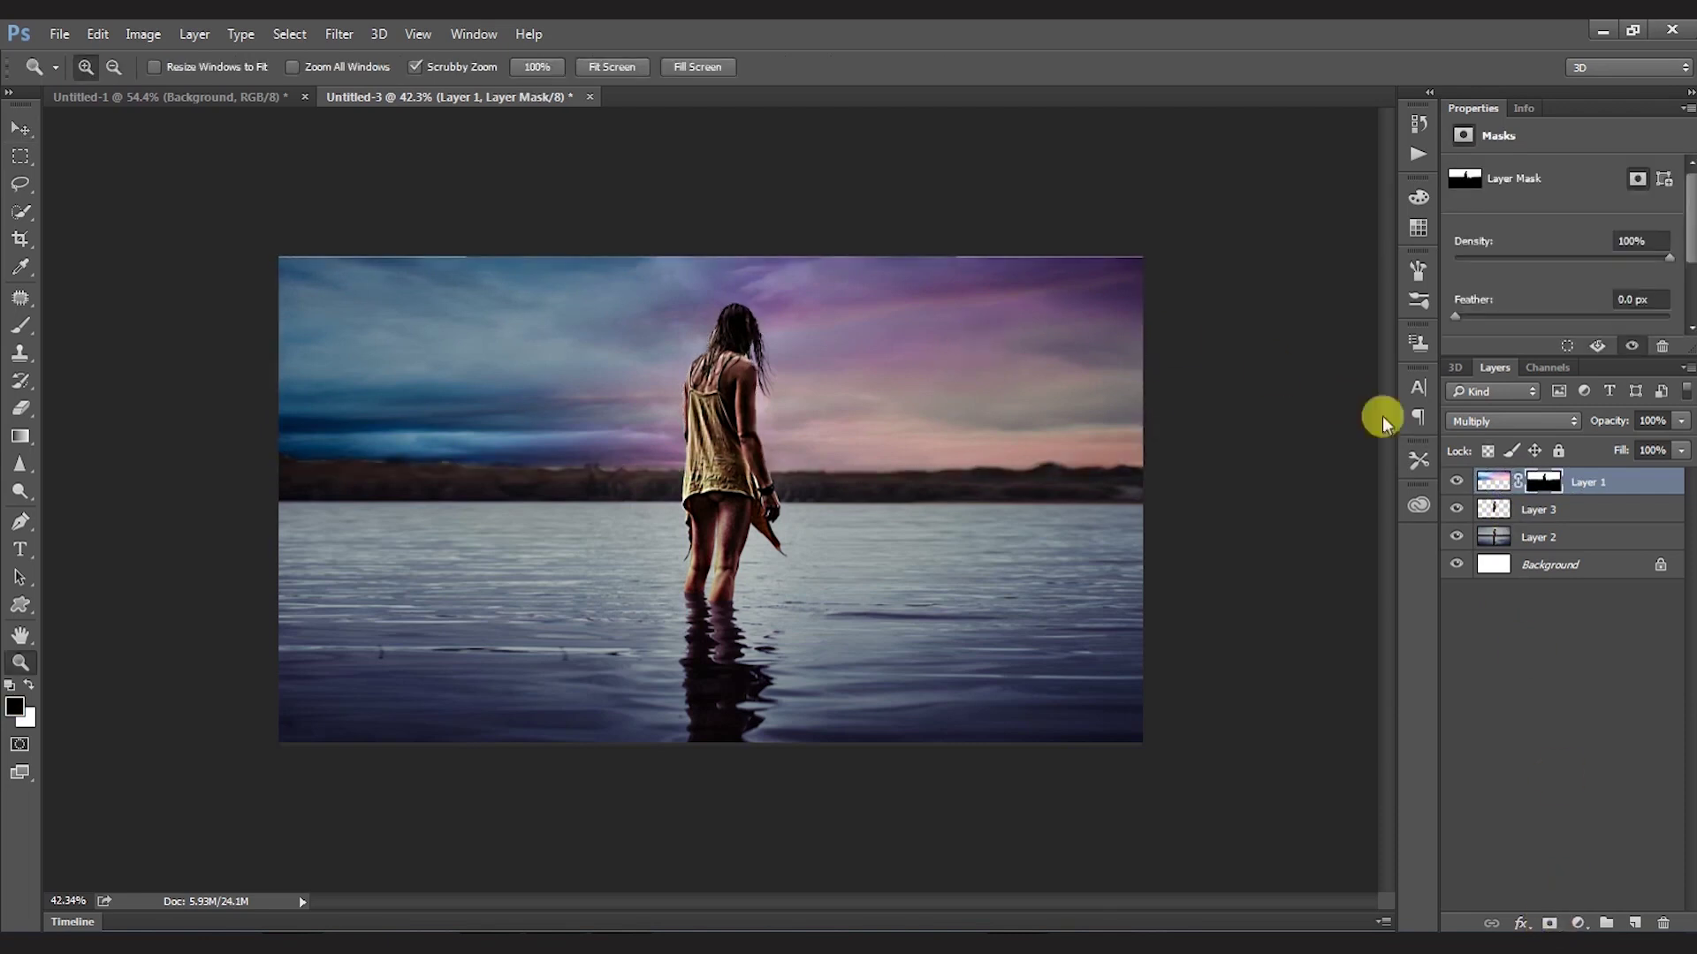
key("ctrl+t")
left_click_drag(701, 253, 757, 265)
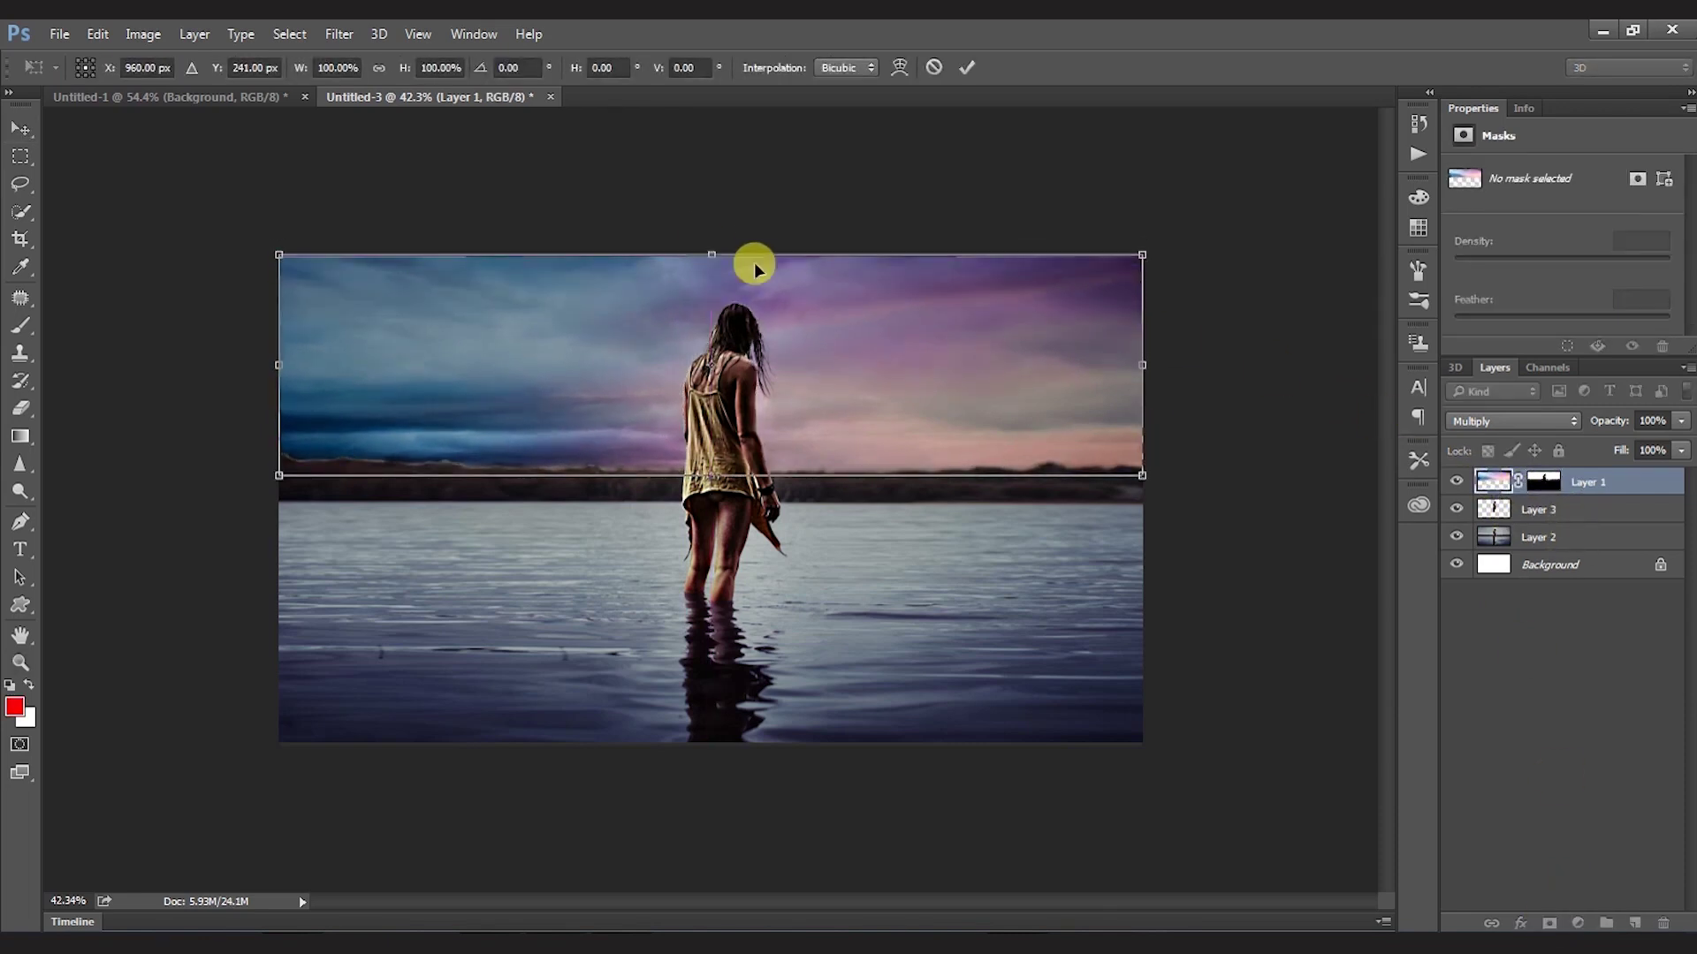
key("Return")
Step: Target Layer 1's mask and ready the Brush with white as foreground colour
left_click(1545, 482)
key("b")
left_click(29, 688)
key("z")
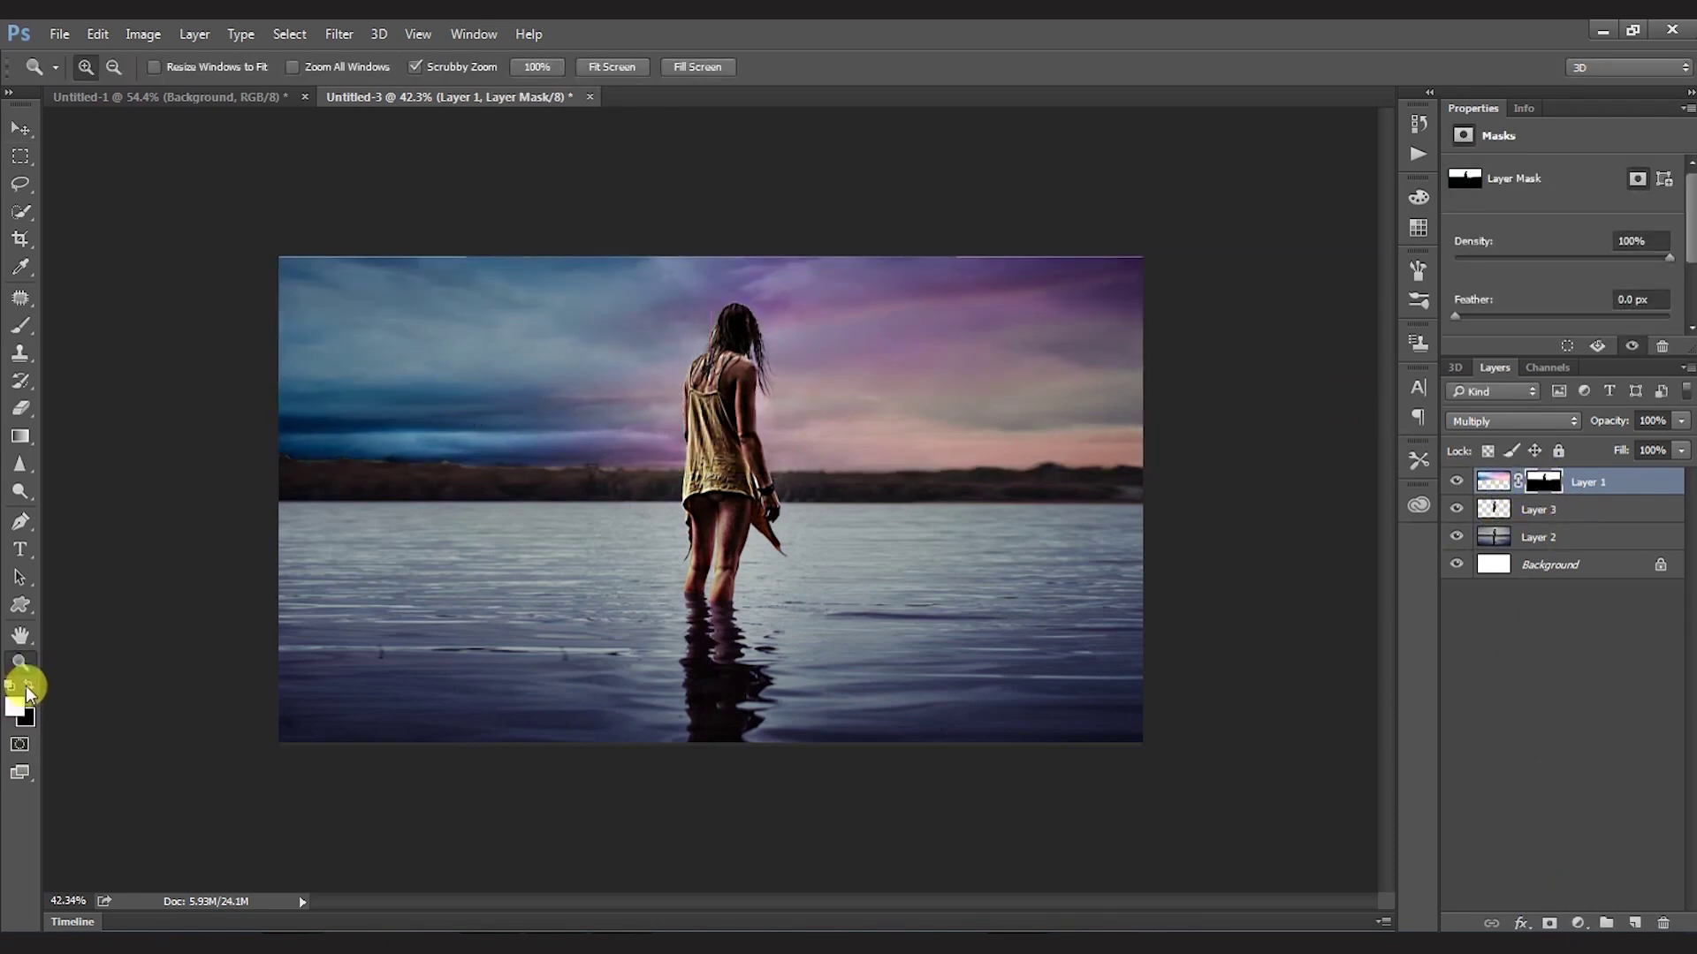
left_click(22, 324)
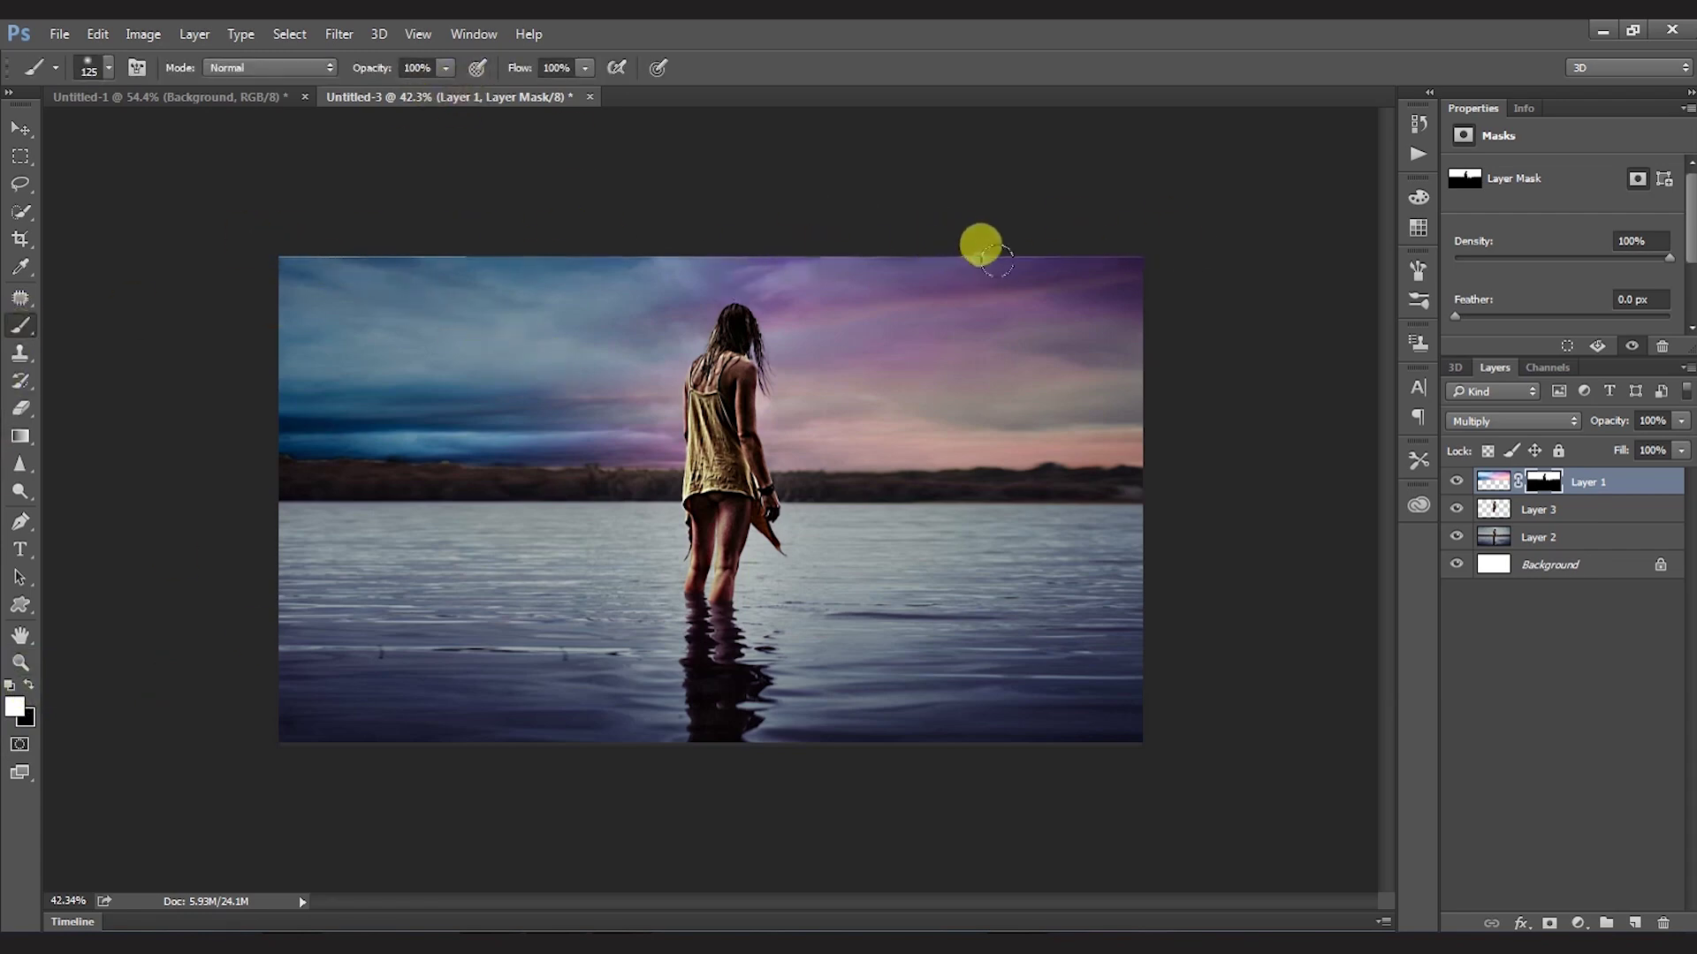
Step: Toggle layers to compare, try stretching the sky then cancel, and enlarge the view
left_click(1457, 481)
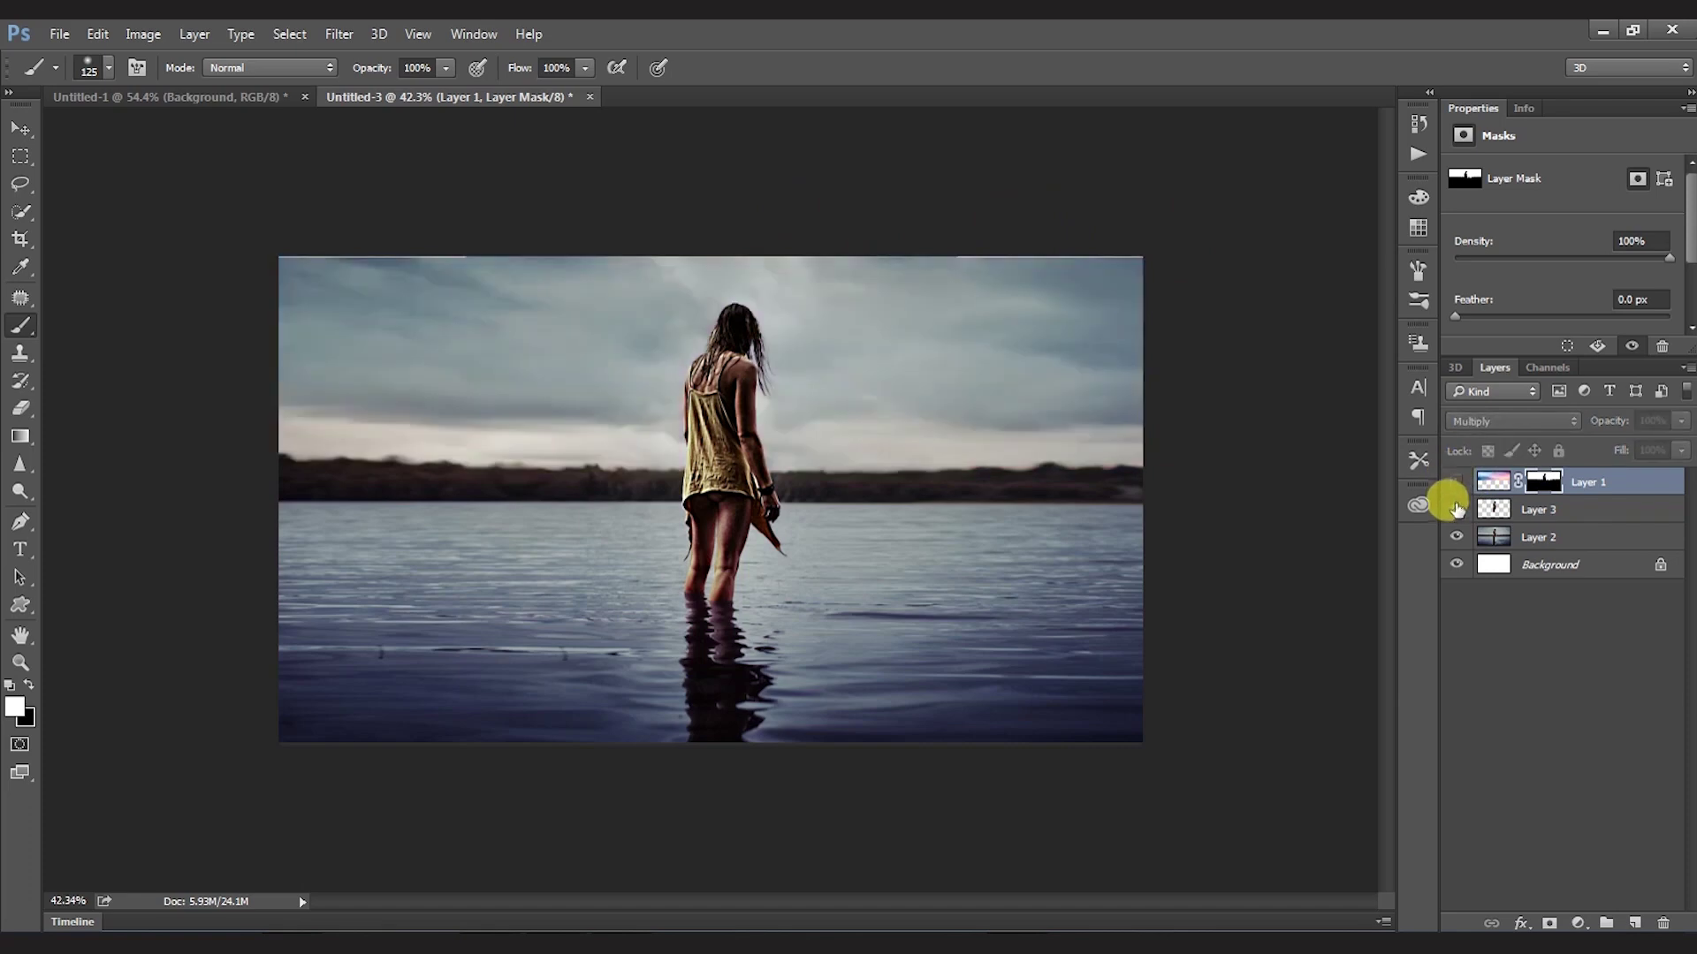
left_click(1456, 509)
left_click(1456, 509)
left_click(1456, 536)
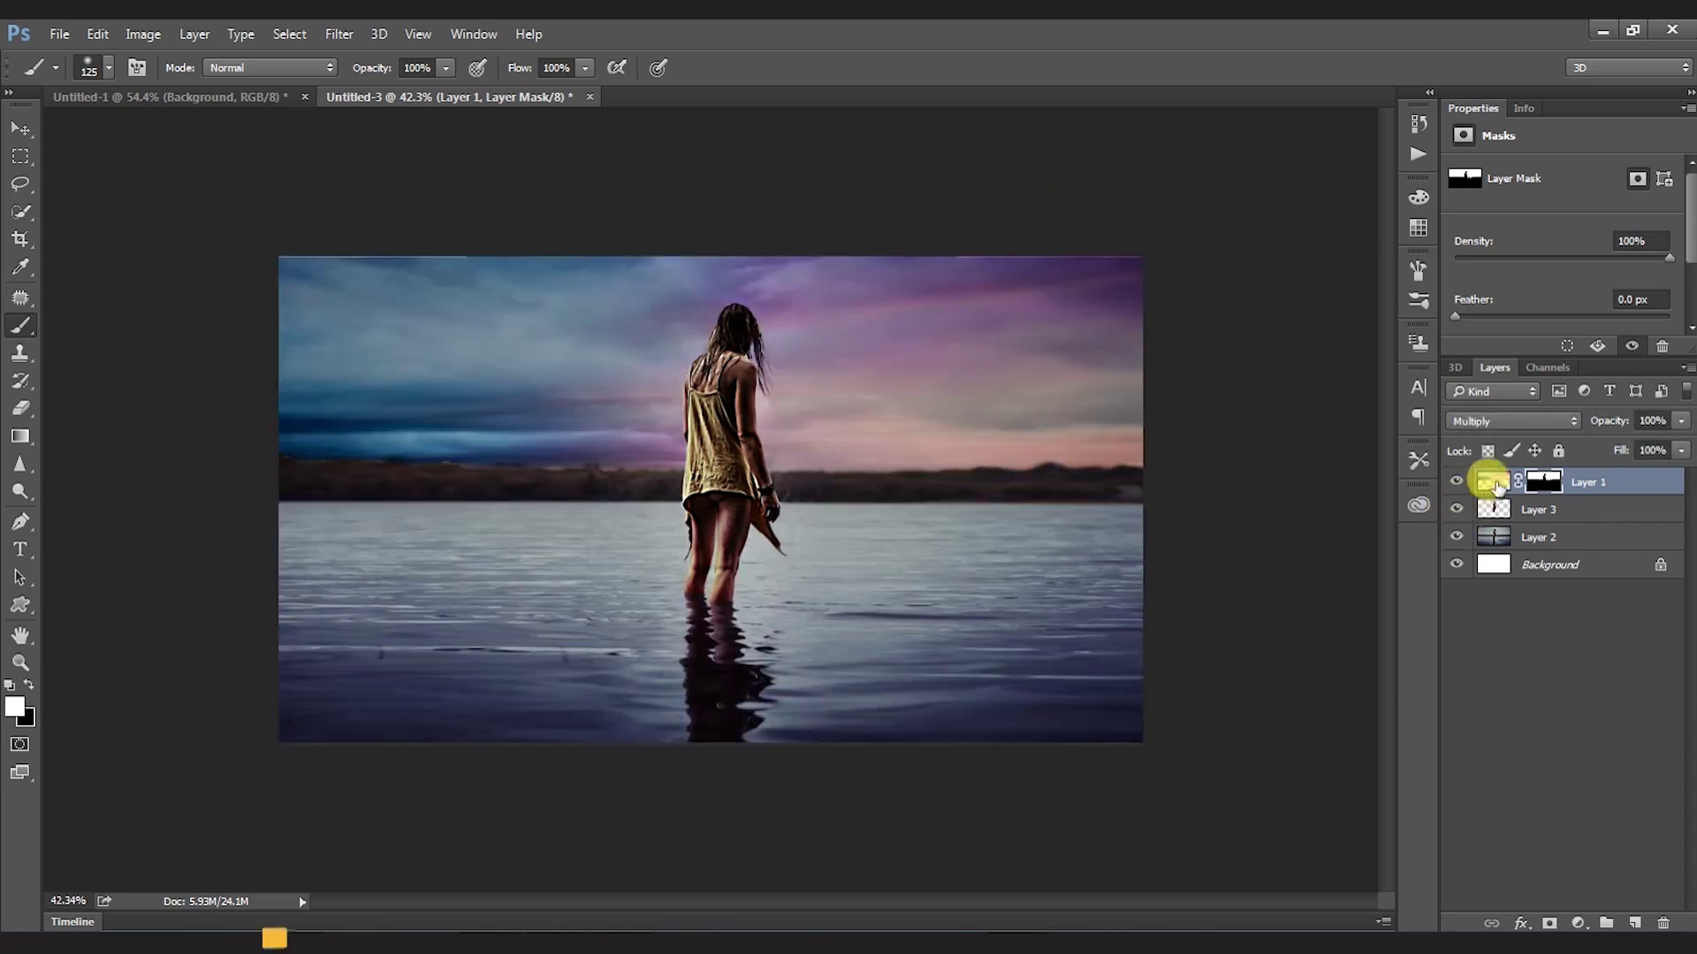
left_click(1492, 481)
key("ctrl+t")
left_click_drag(710, 258, 716, 237)
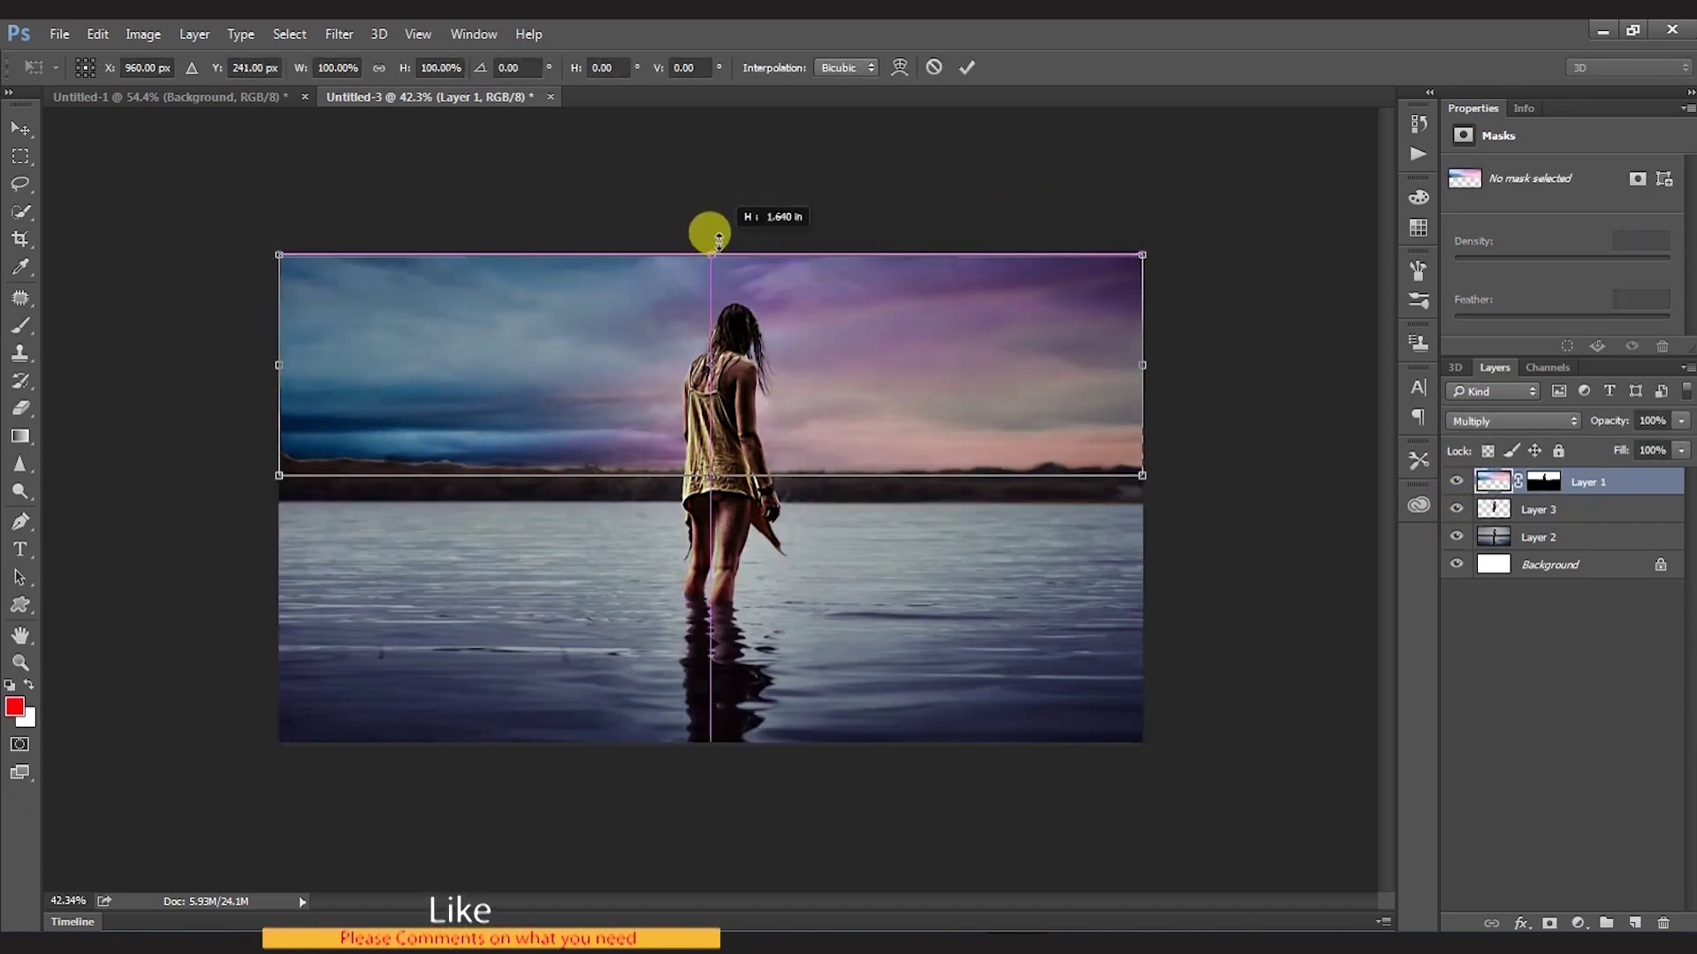
key("Escape")
key("z")
left_click_drag(678, 455, 879, 409)
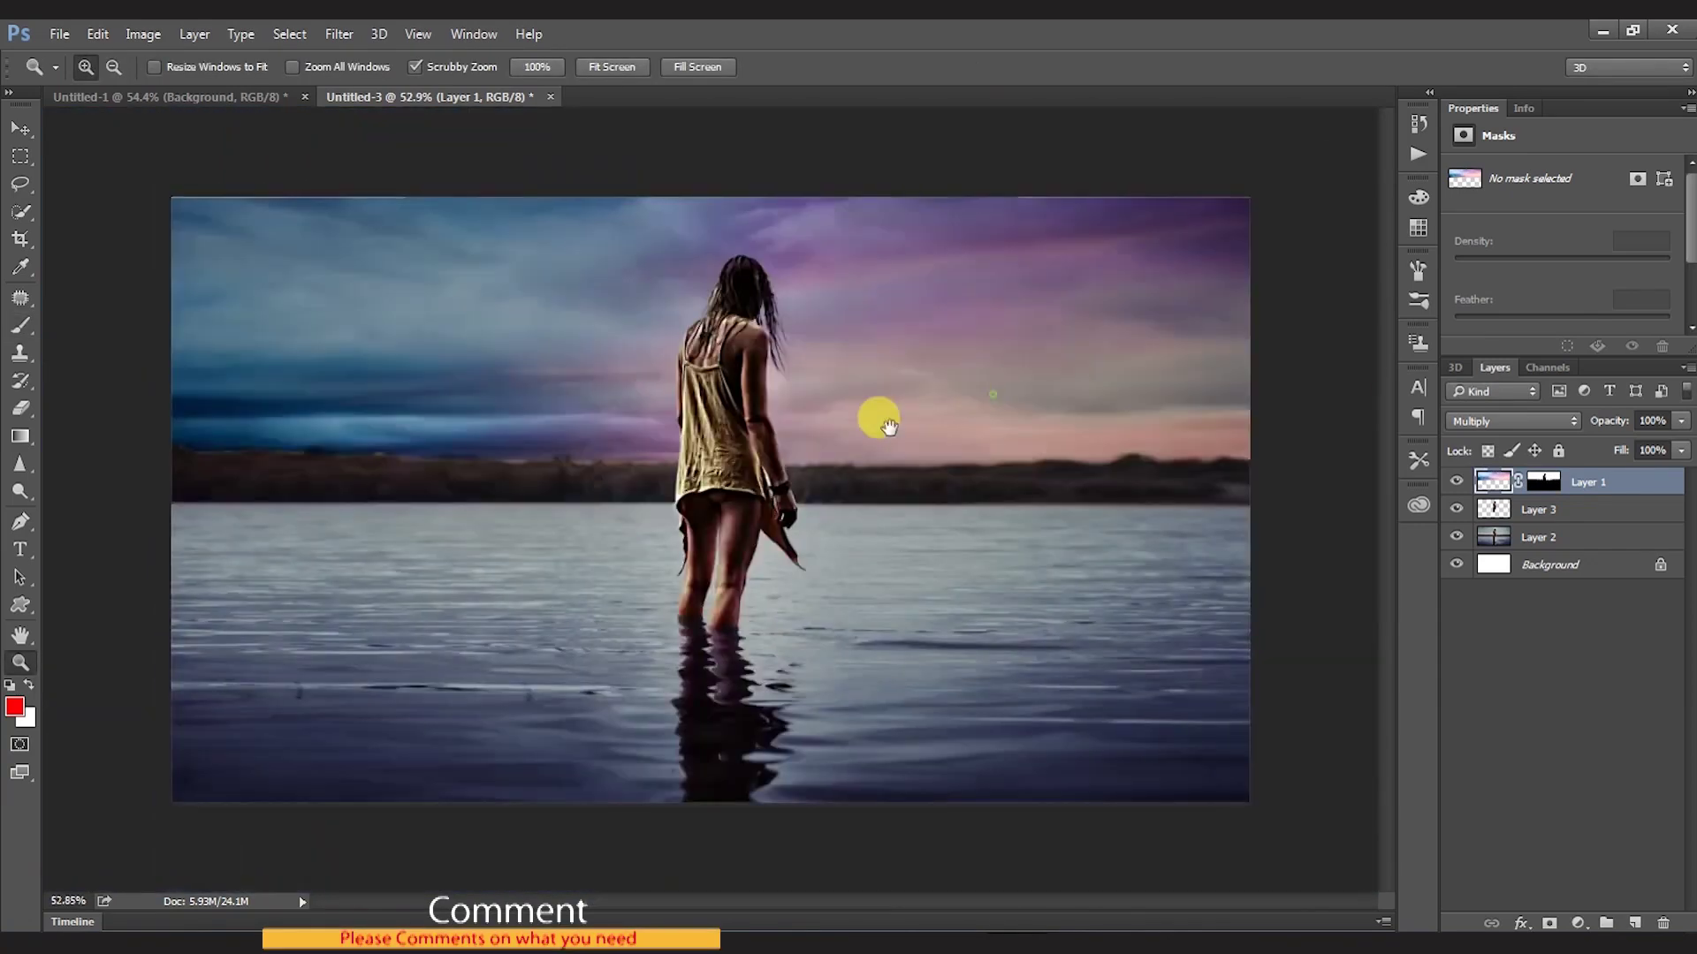
Step: Try a black-to-white gradient on the sky layer, then undo it
key("v")
key("g")
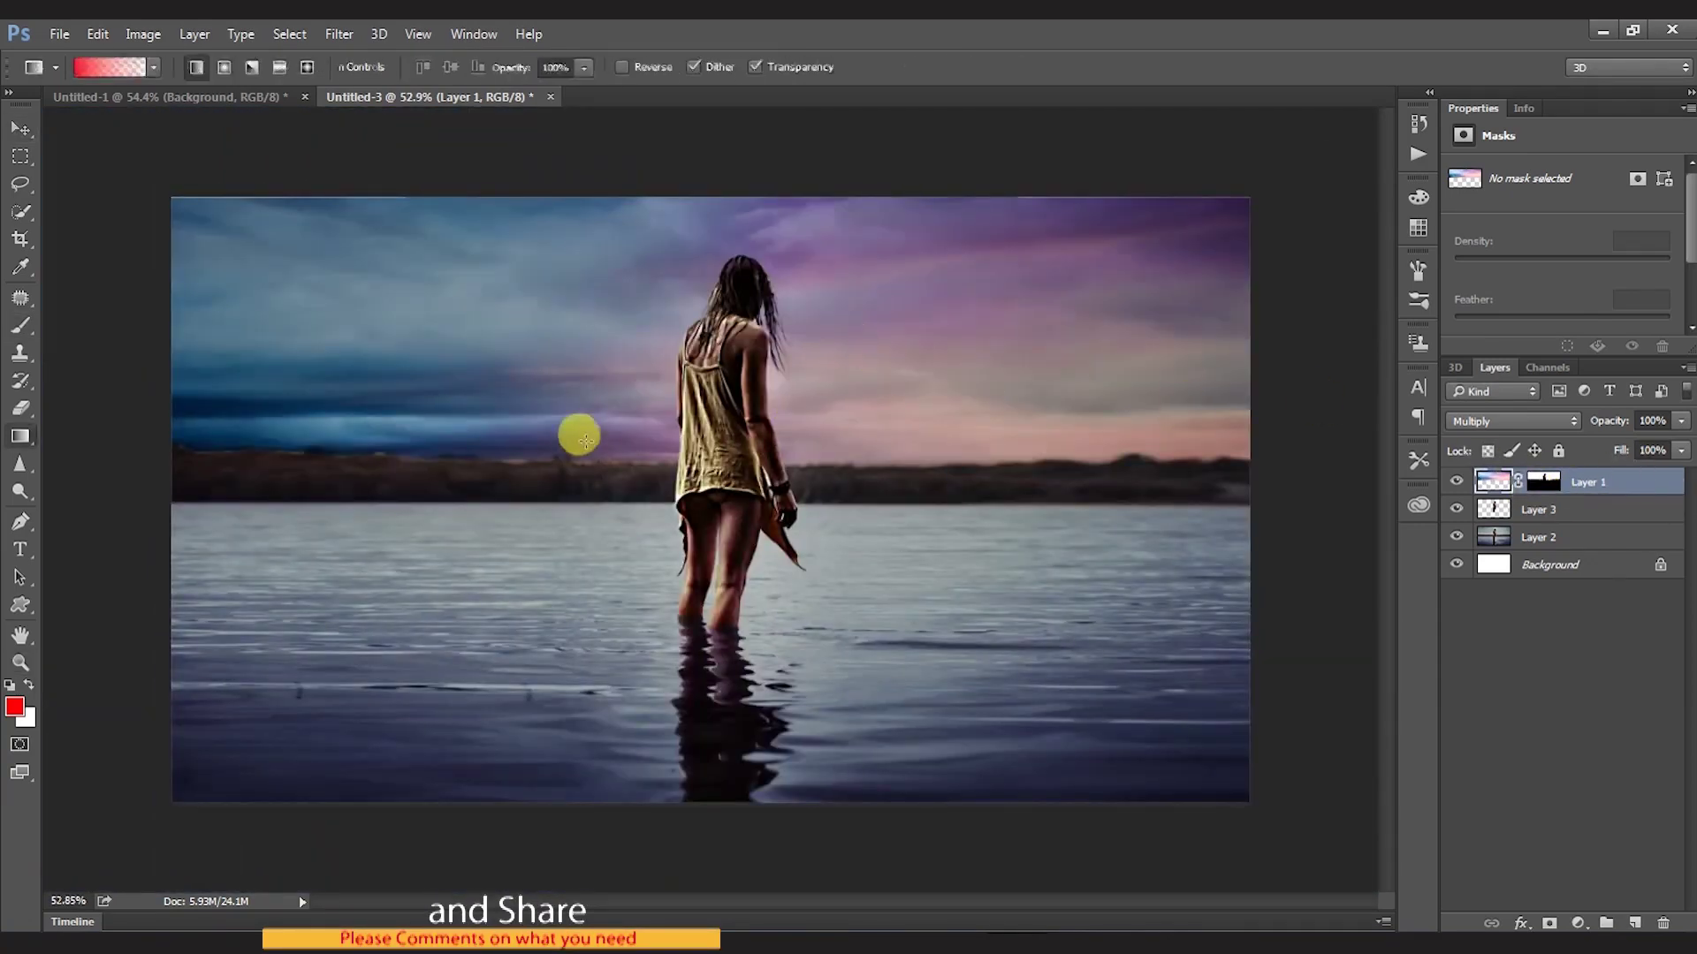
key("d")
left_click_drag(699, 493, 712, 250)
left_click(1493, 486)
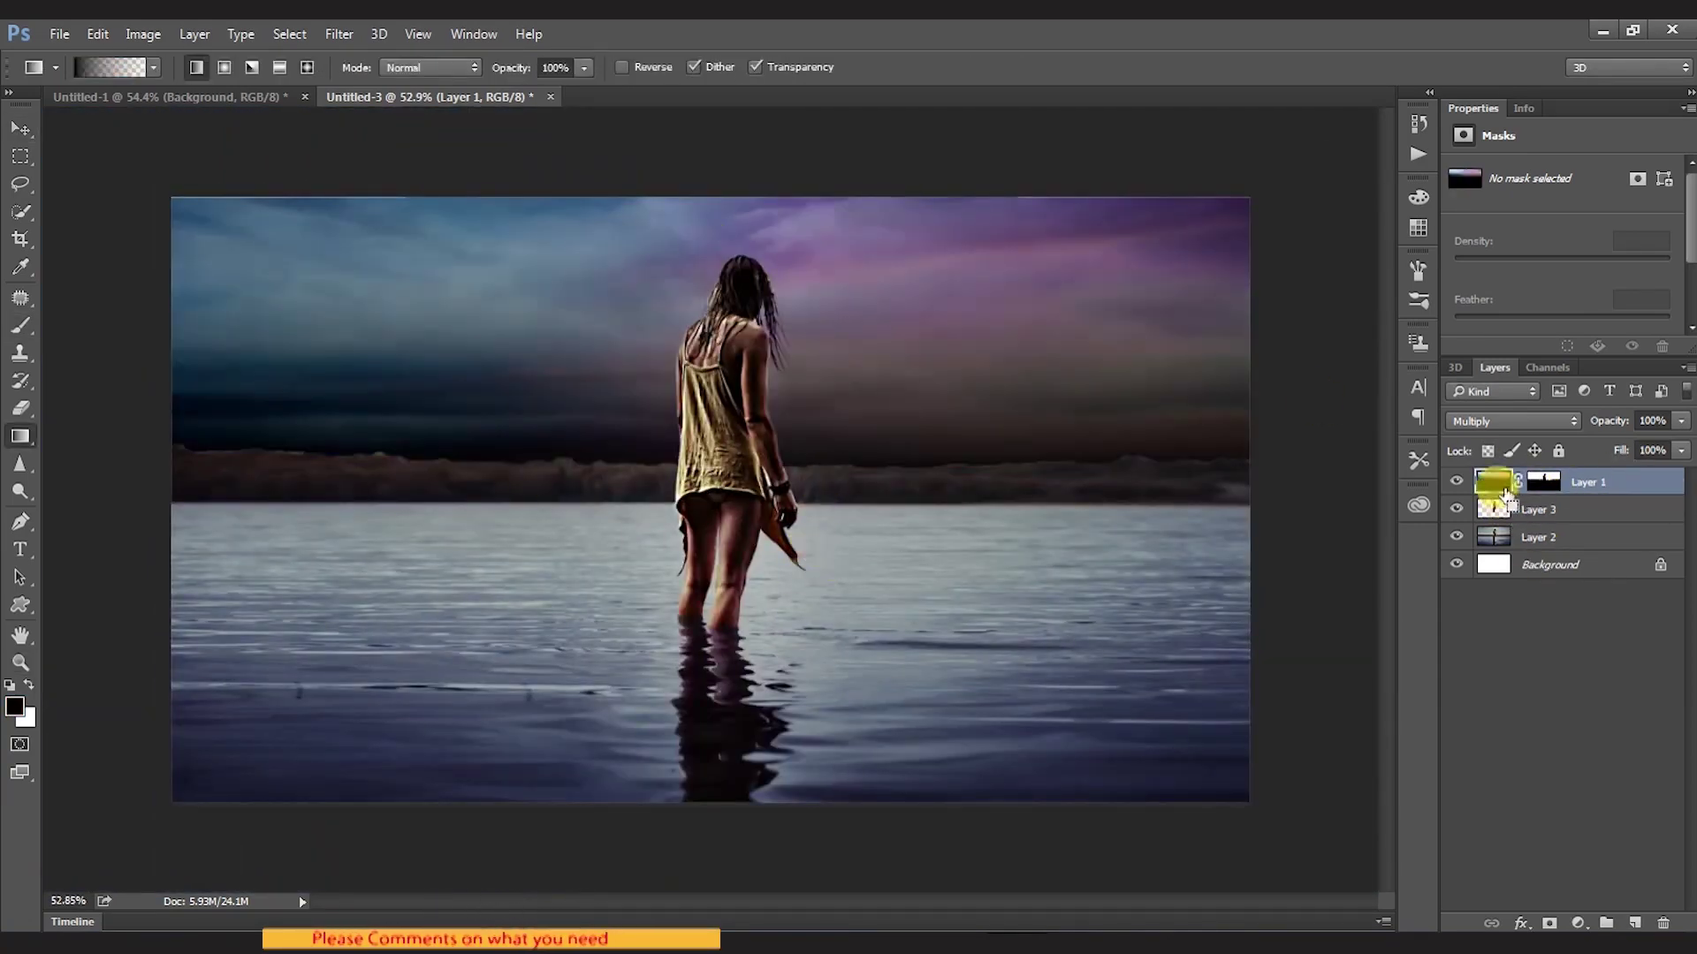
left_click_drag(785, 382, 729, 458)
Step: Fade Layer 1's mask toward the horizon with a gradient, then duplicate the sky layer
left_click(1543, 481)
key("x")
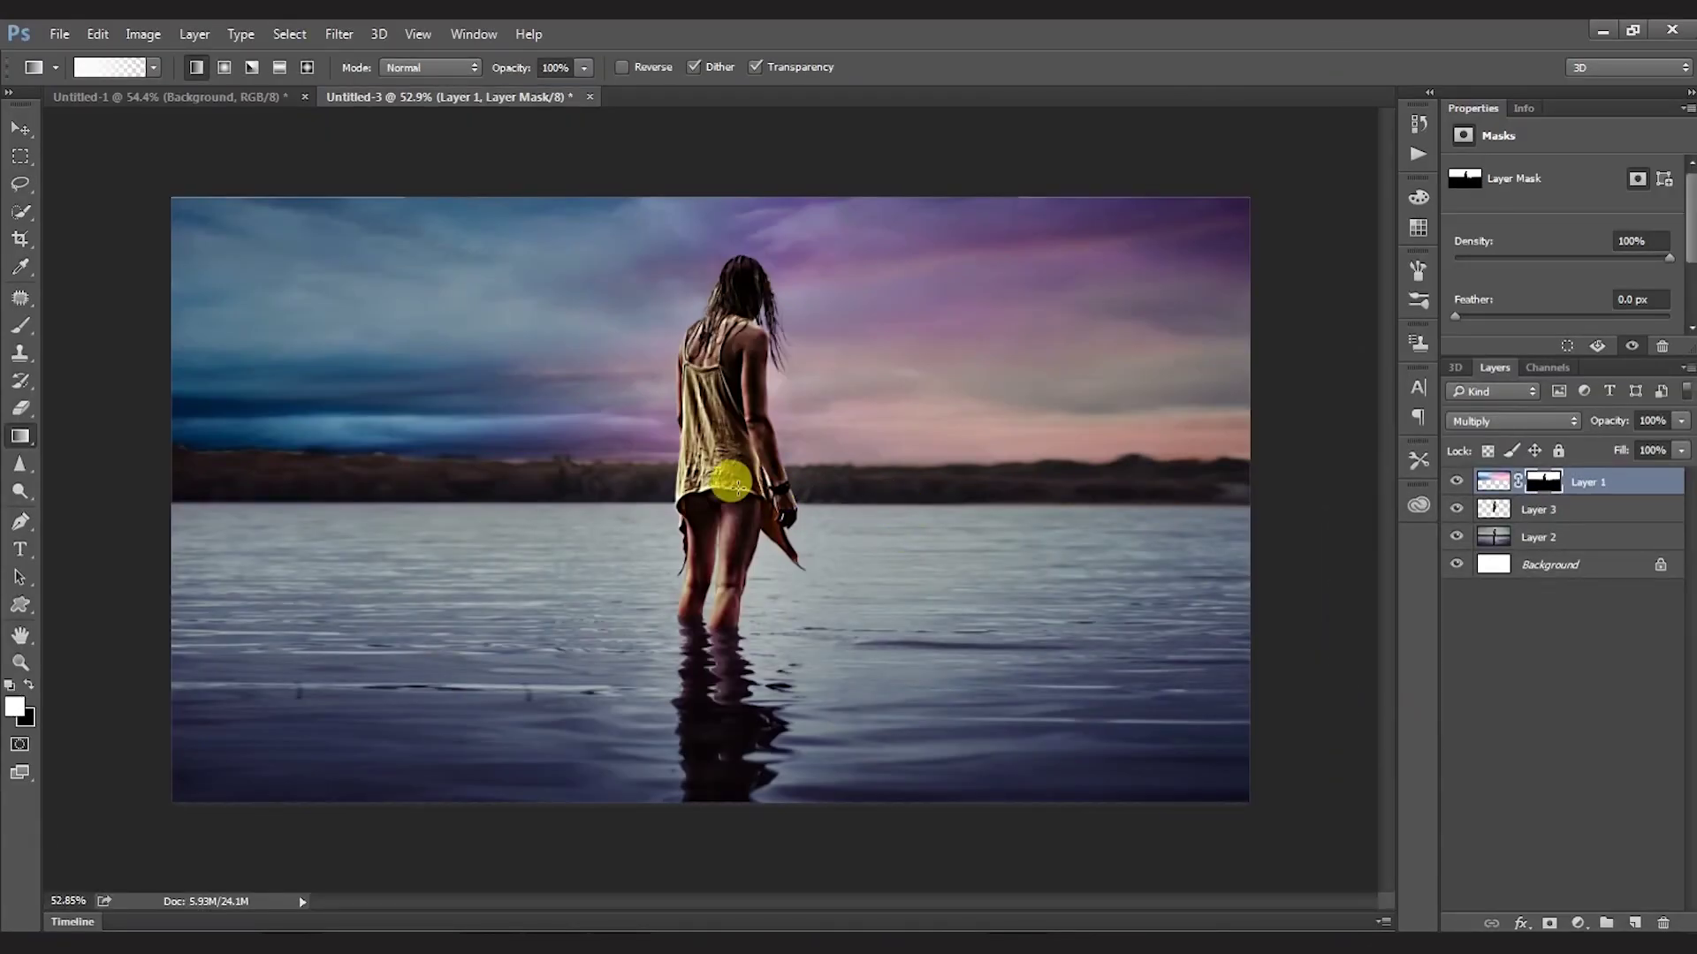
left_click_drag(730, 482, 749, 213)
key("v")
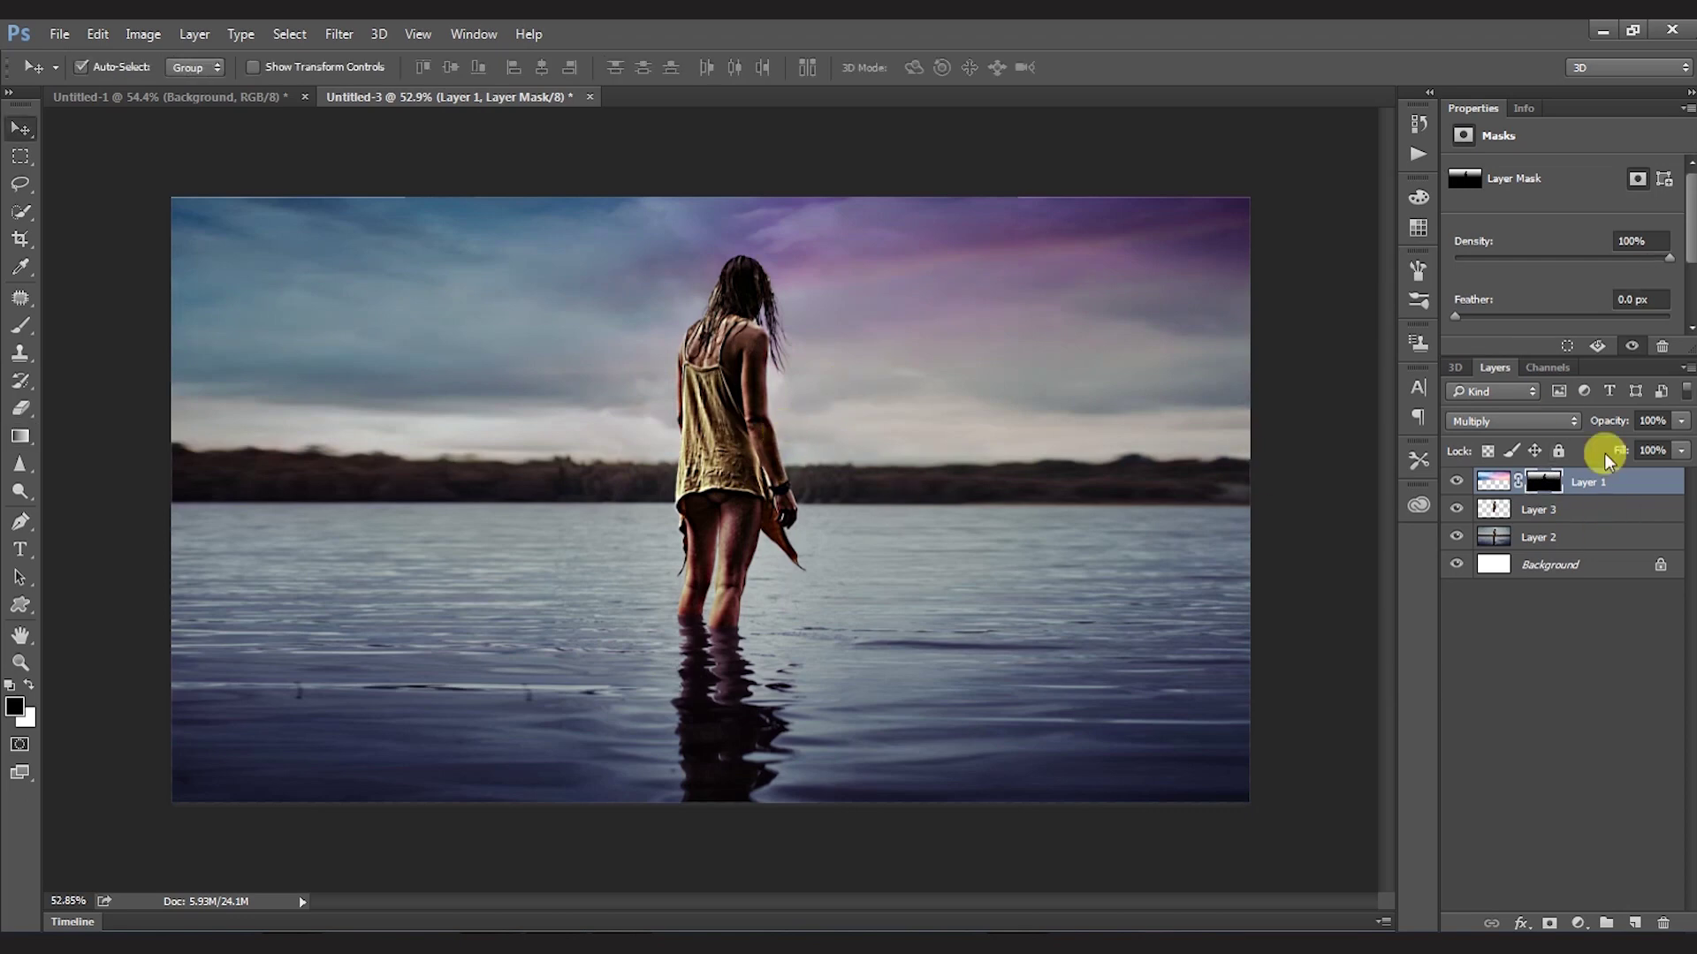
key("ctrl+j")
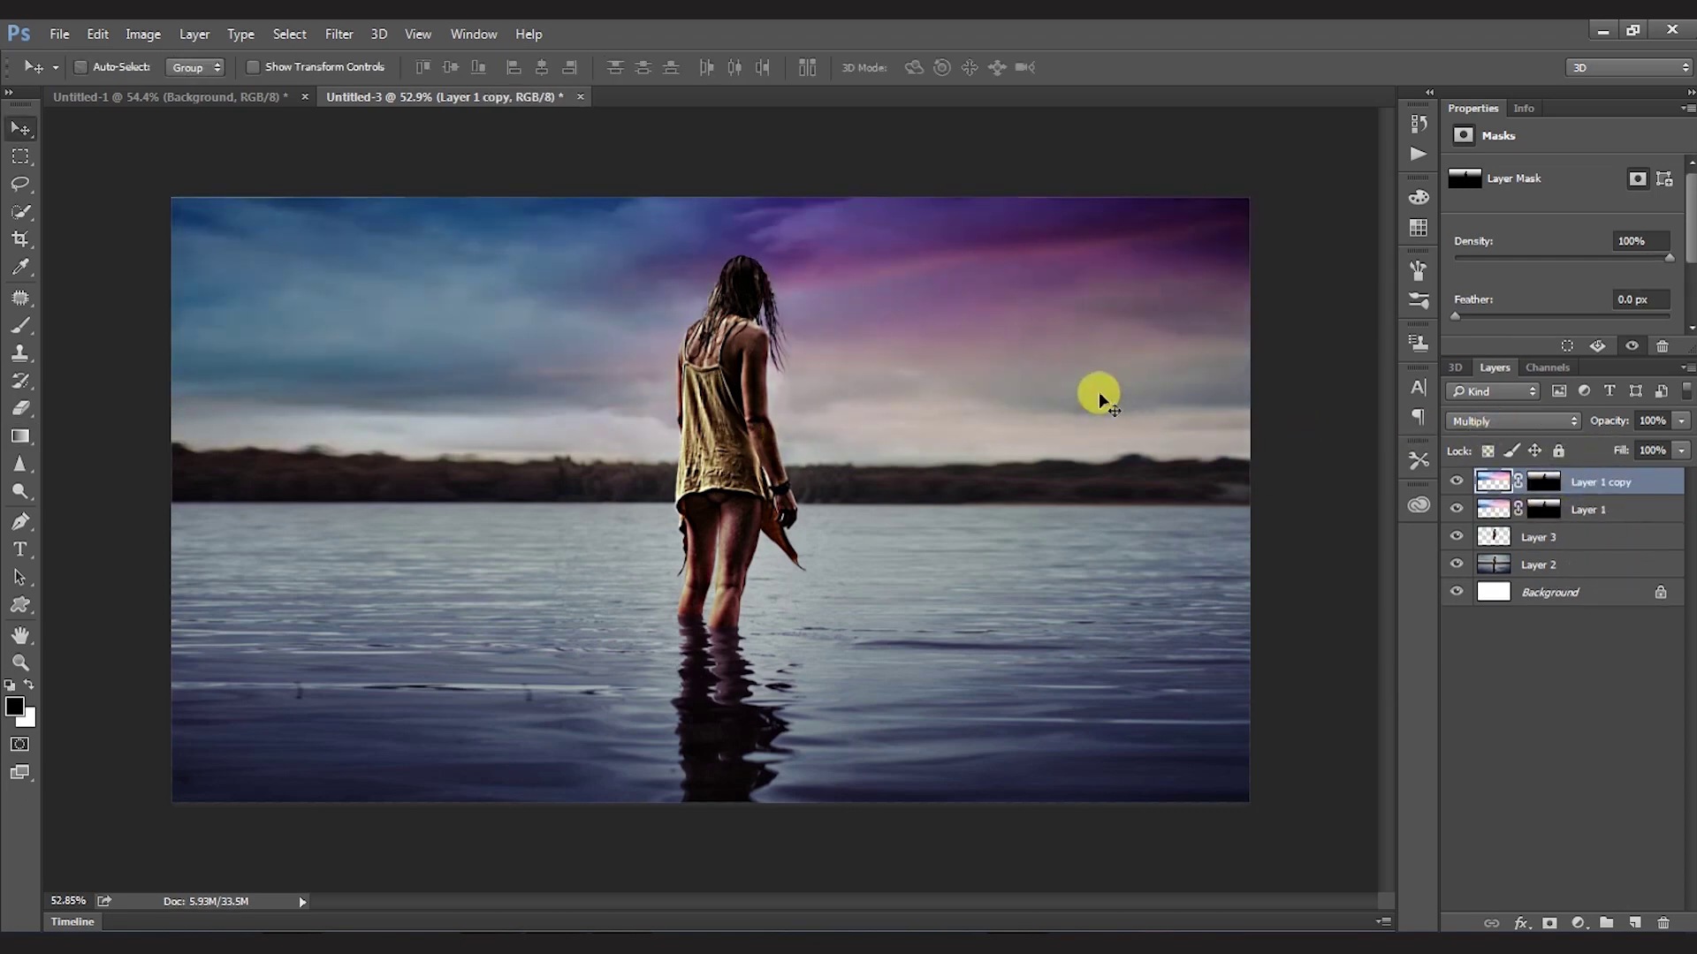
Step: Flip the sky copy vertically and stretch it down over the lake to the bottom edge
key("ctrl+t")
right_click(909, 348)
left_click(965, 681)
left_click_drag(951, 485, 928, 554)
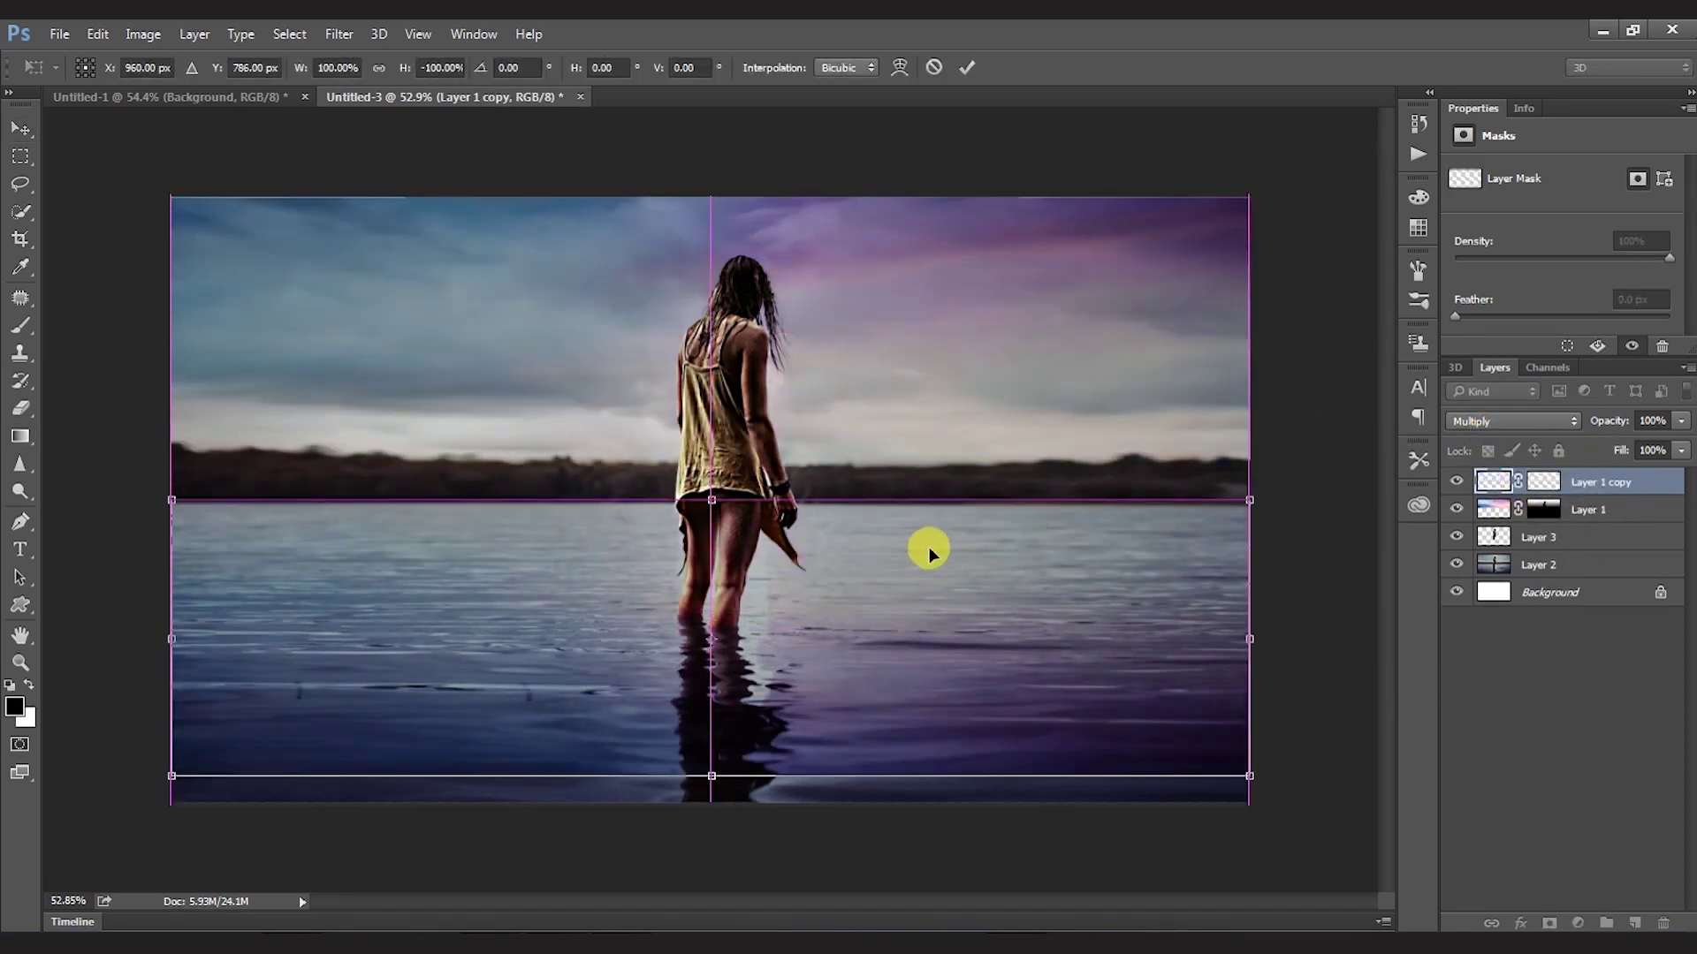
left_click_drag(711, 776, 711, 802)
key("Return")
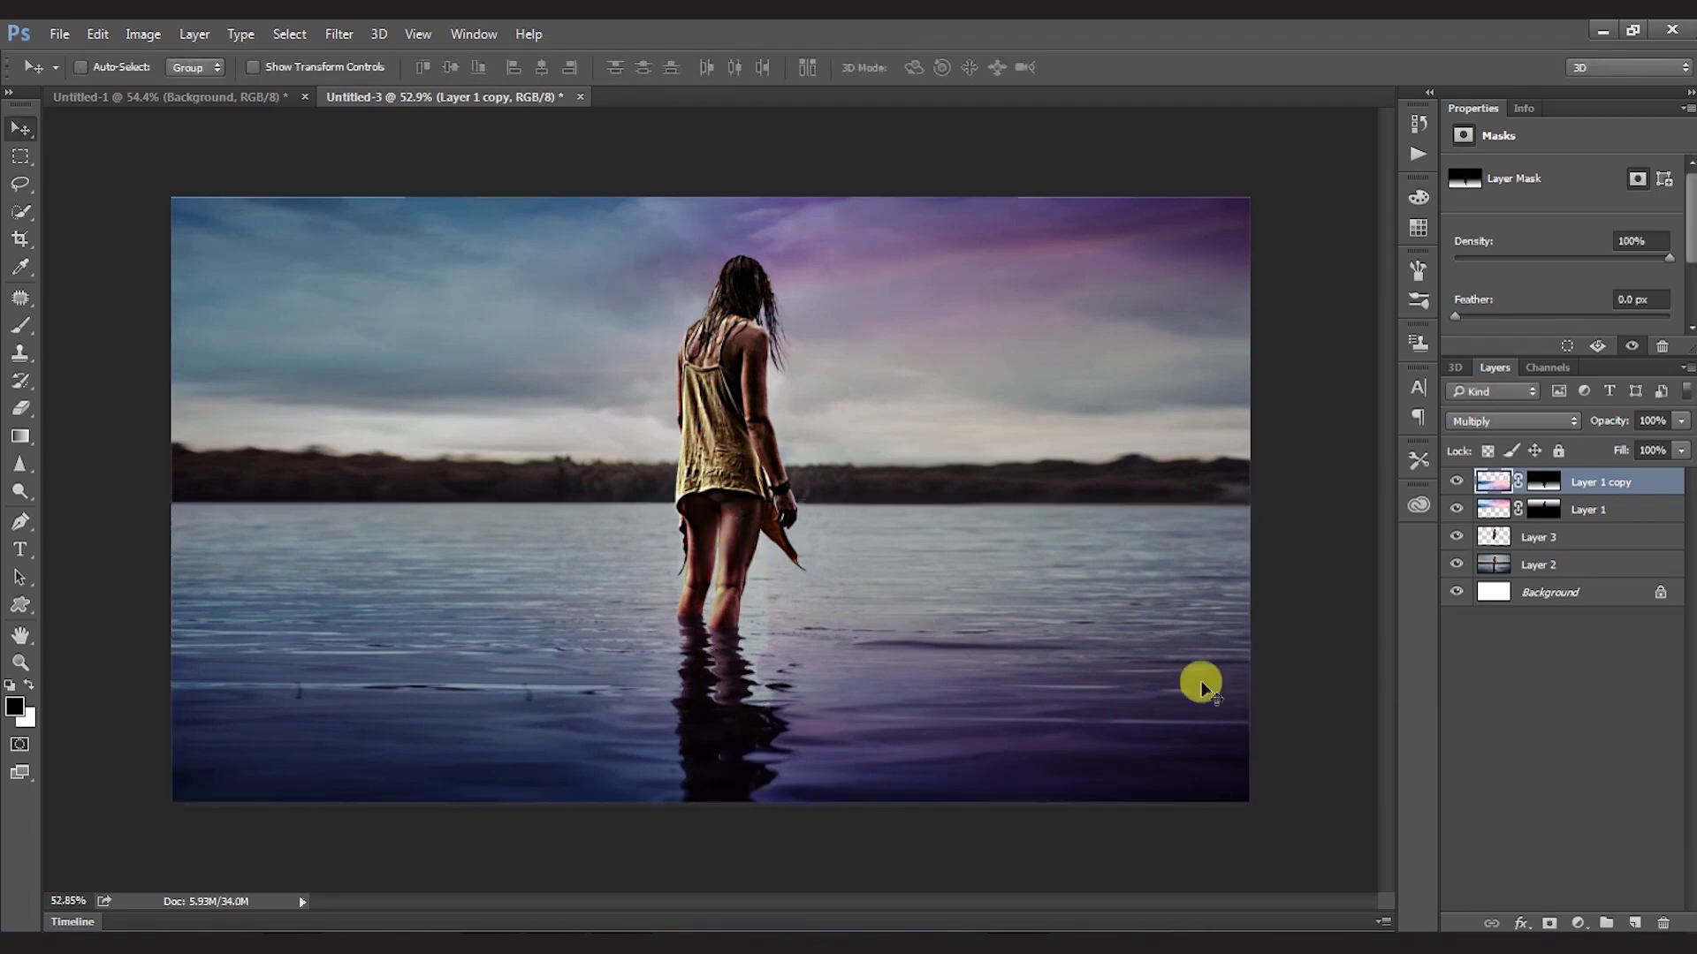
Step: Try Overlay and Soft Light, then settle on Vivid Light for the reflection layer
left_click(1513, 421)
left_click(1493, 630)
left_click(1513, 420)
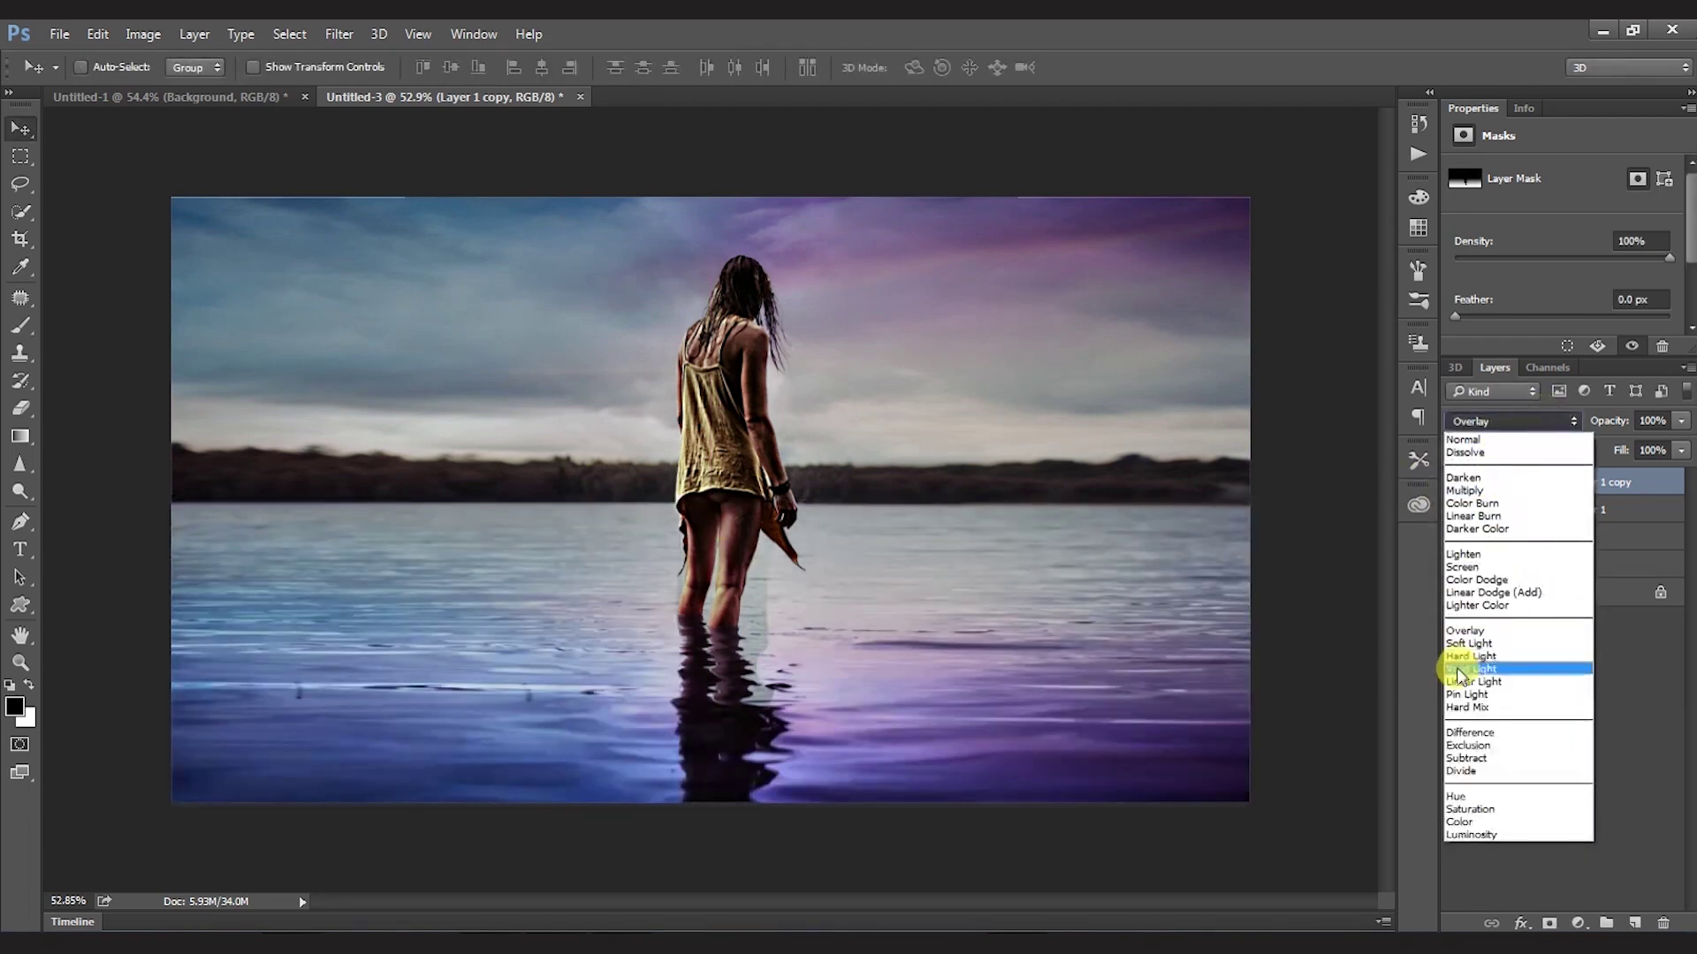
left_click(1472, 666)
left_click(1513, 421)
left_click(1464, 630)
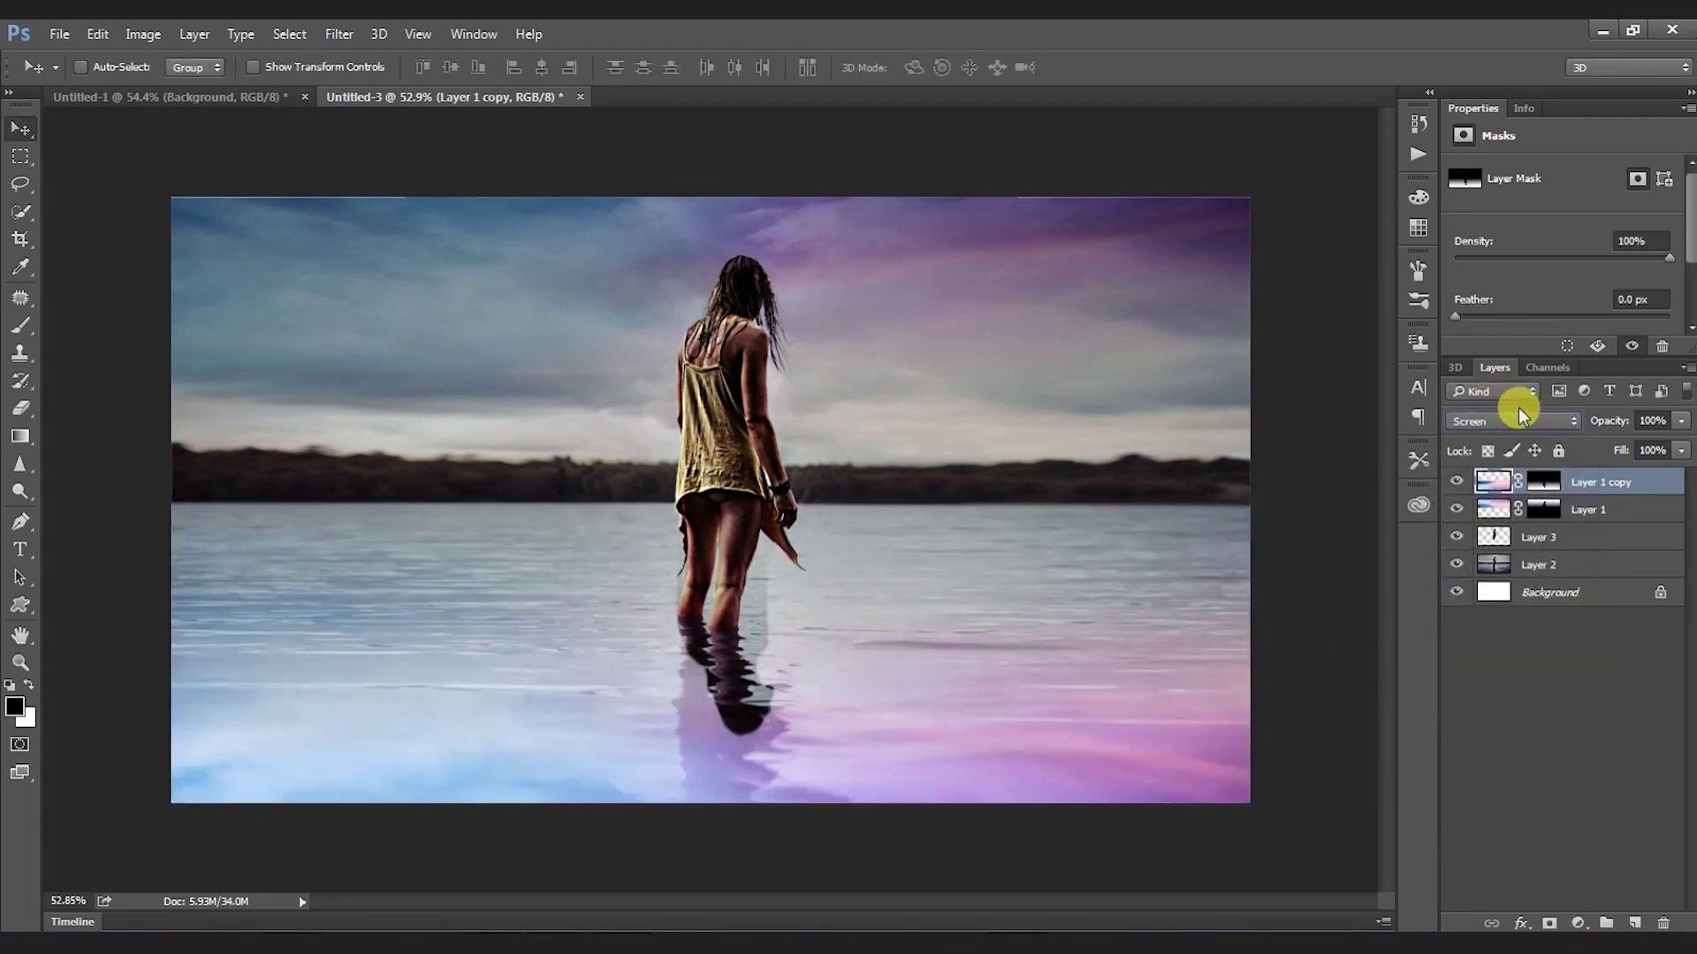
left_click(1513, 421)
left_click(1470, 669)
Step: Move Layer 3 (the girl) to the top and merge Layer 1 copy, Layer 1 and Layer 2
left_click(1537, 536)
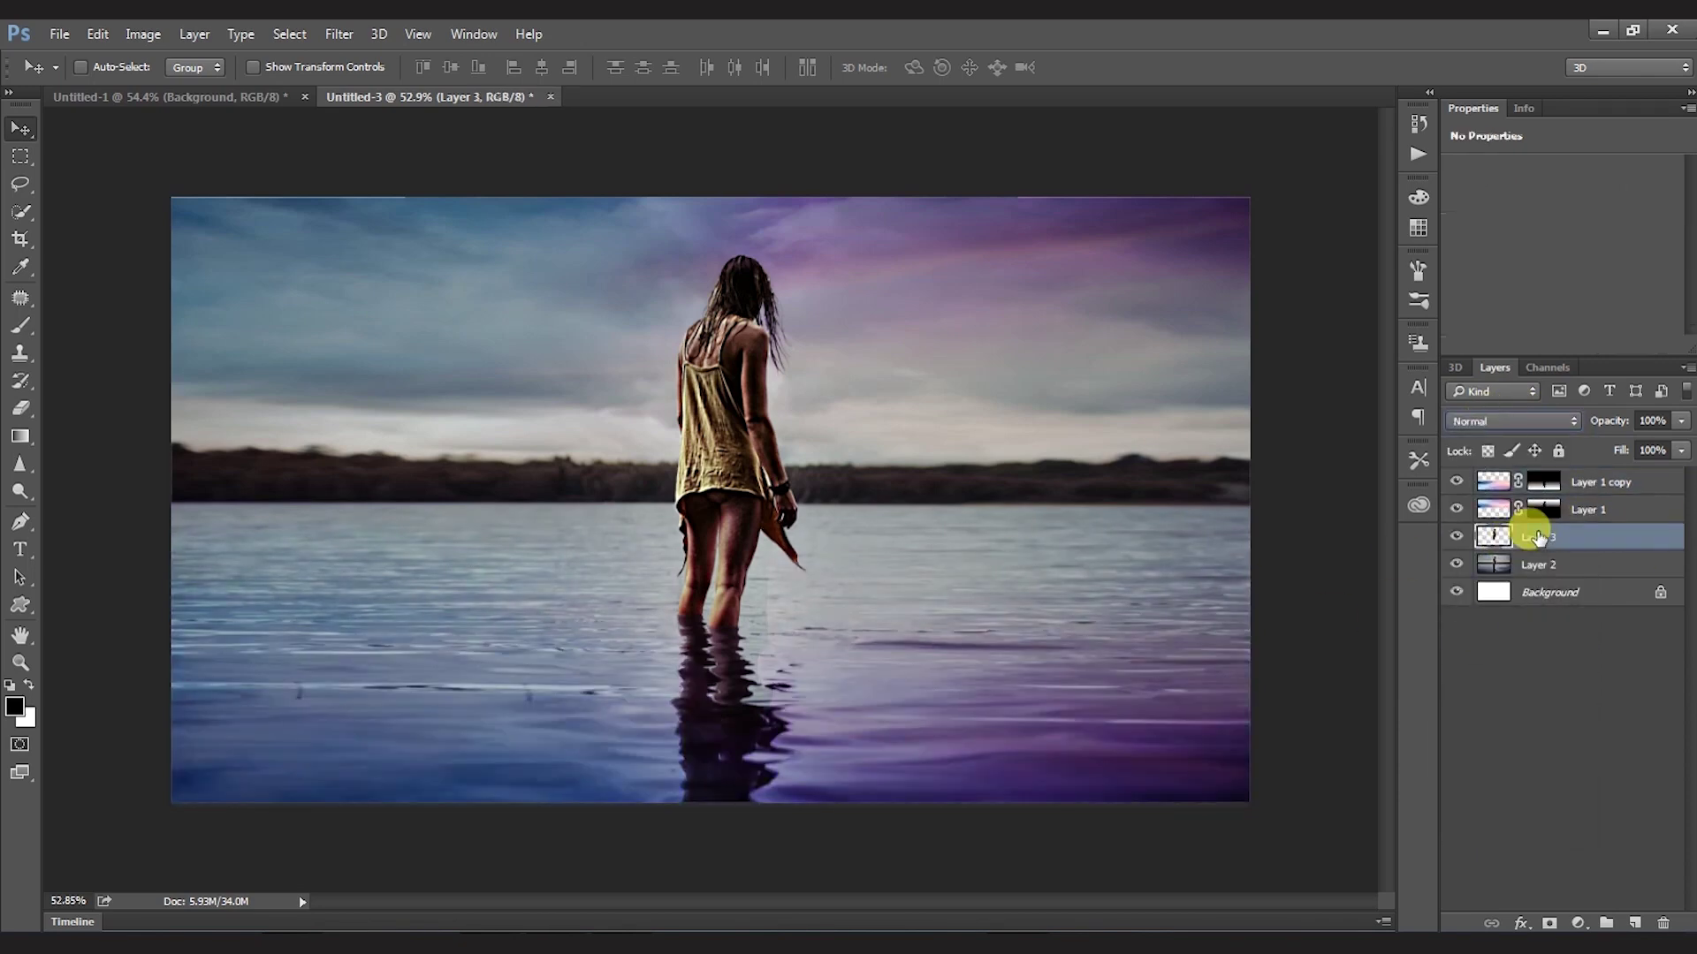
left_click_drag(1538, 537, 1537, 471)
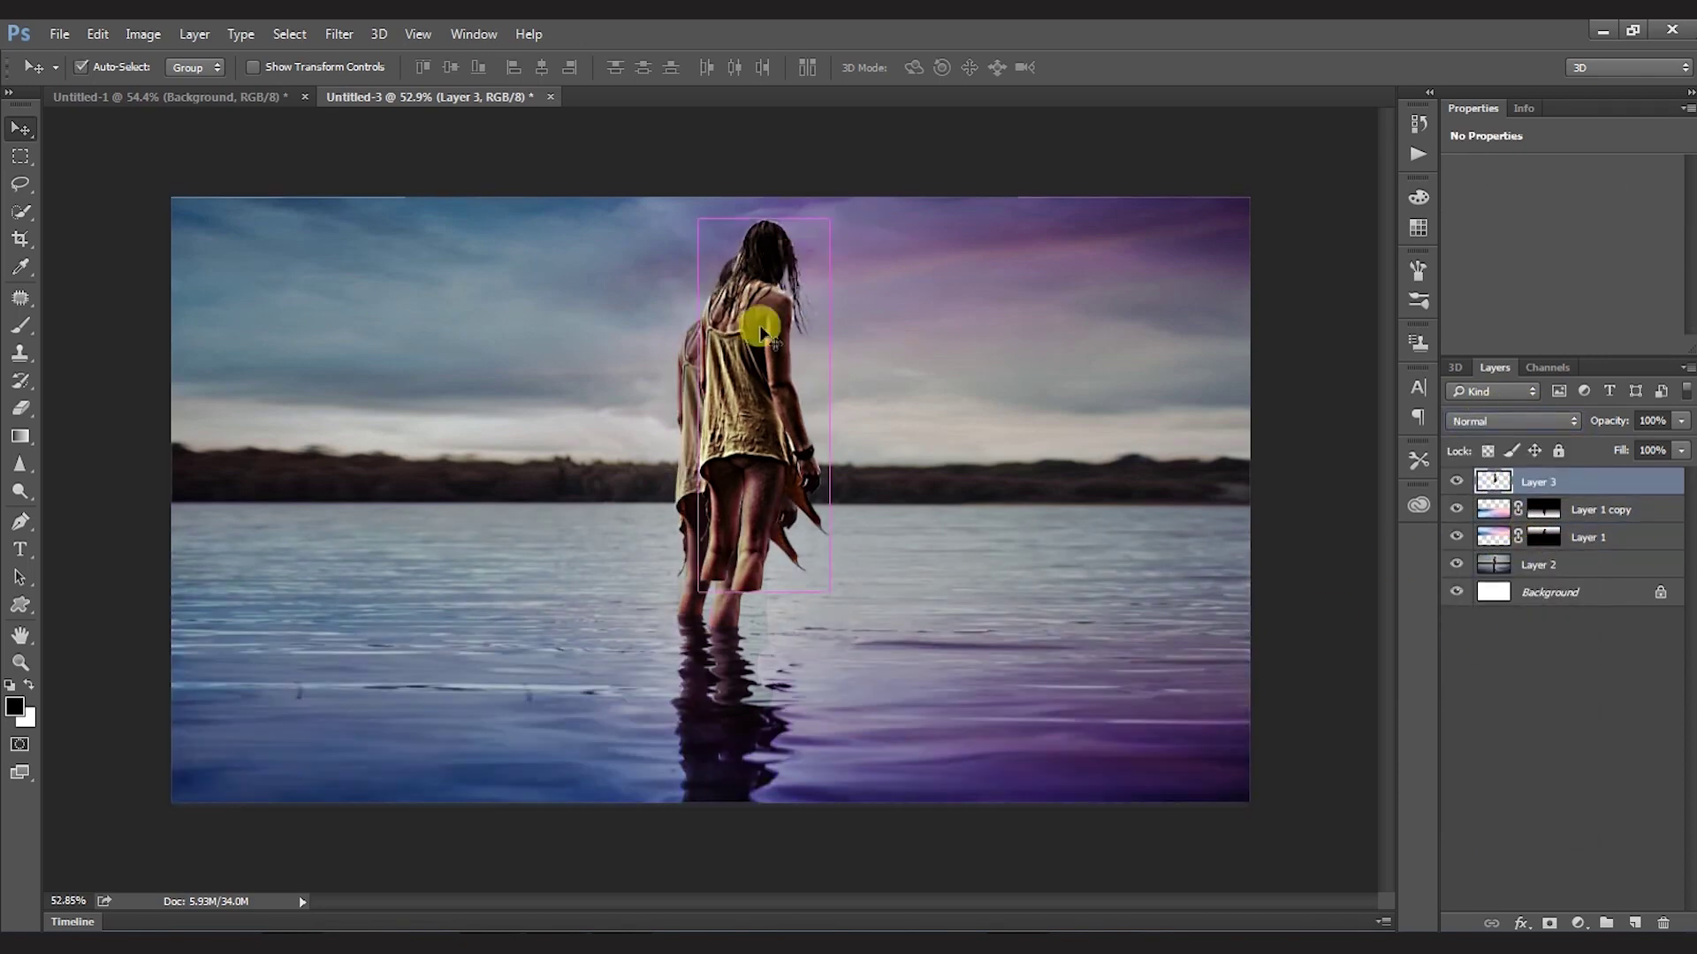
left_click(1564, 509)
left_click(1487, 536, "ctrl")
key("ctrl+e")
left_click(1487, 540, "ctrl")
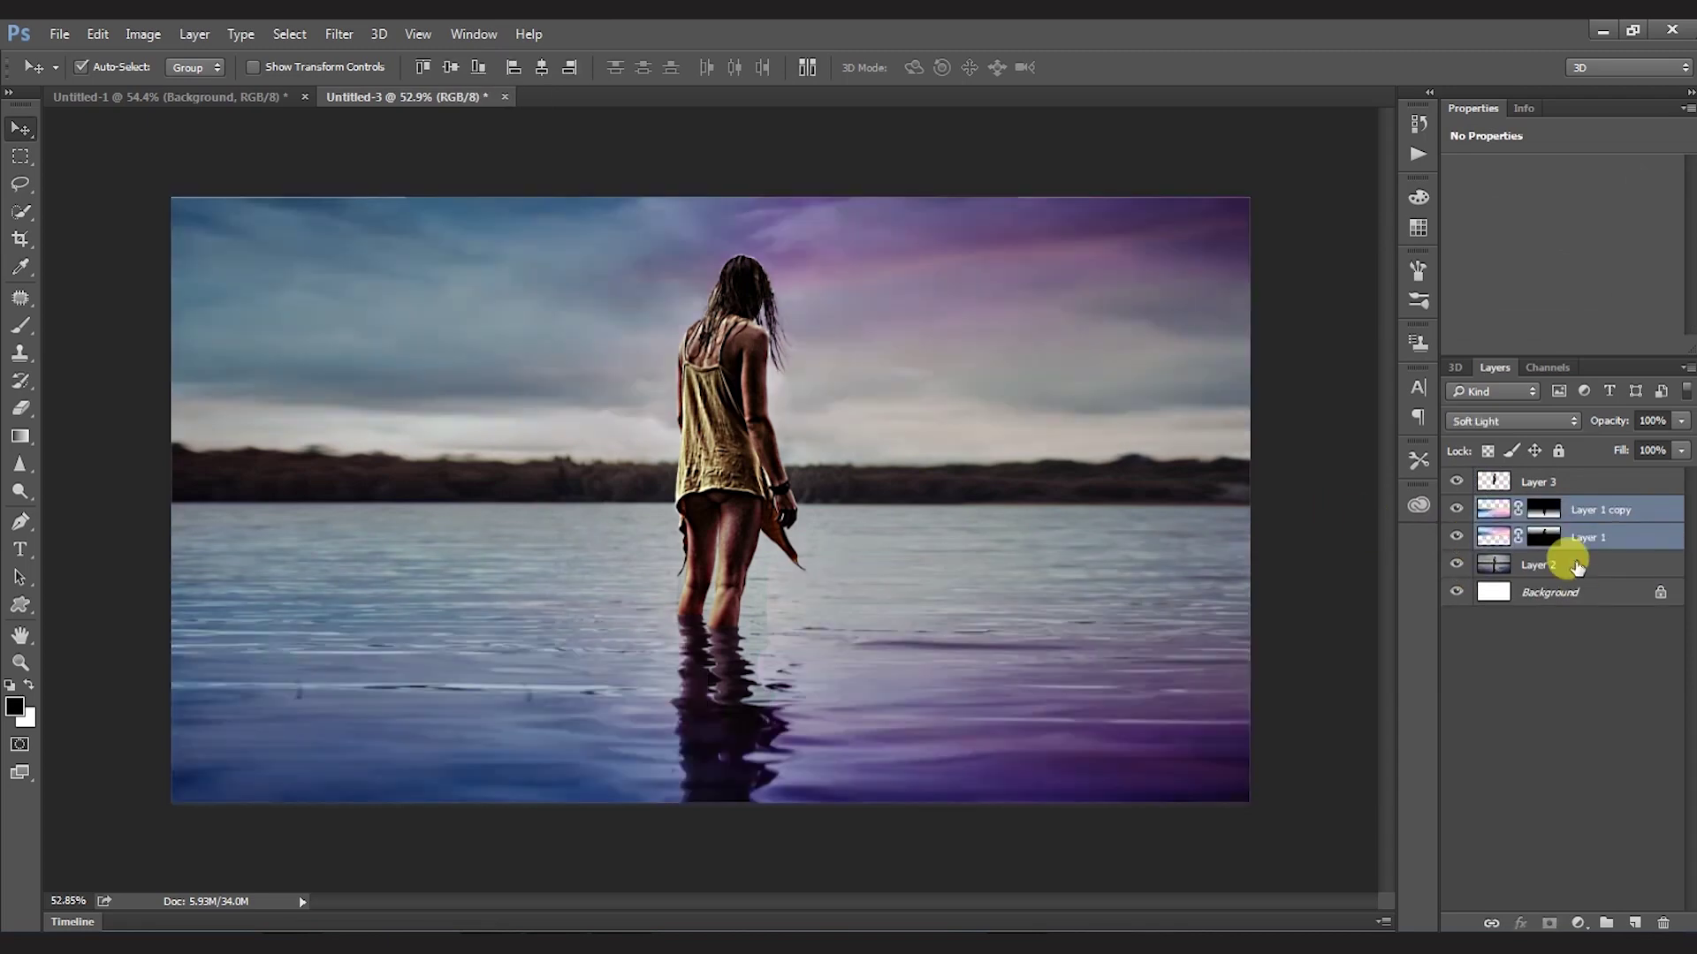
key("ctrl+e")
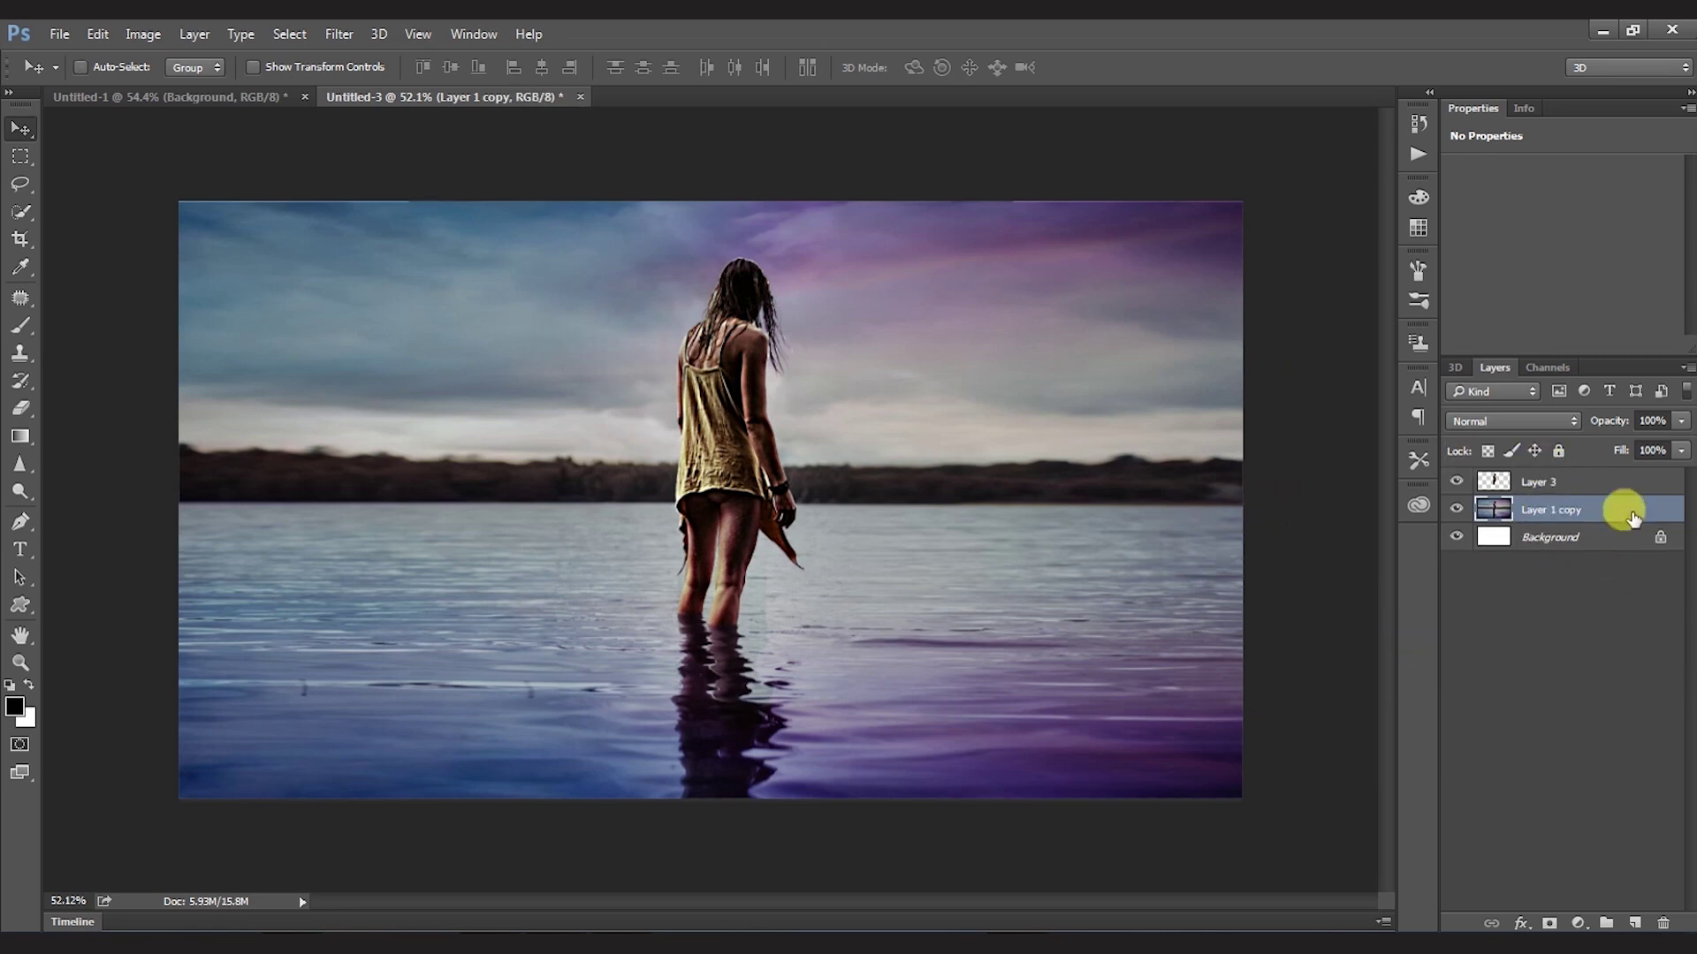
Step: Duplicate the merged scene layer and apply a Gaussian Blur of about 6.8 px
left_click_drag(1632, 517, 1634, 923)
left_click(338, 33)
left_click(697, 329)
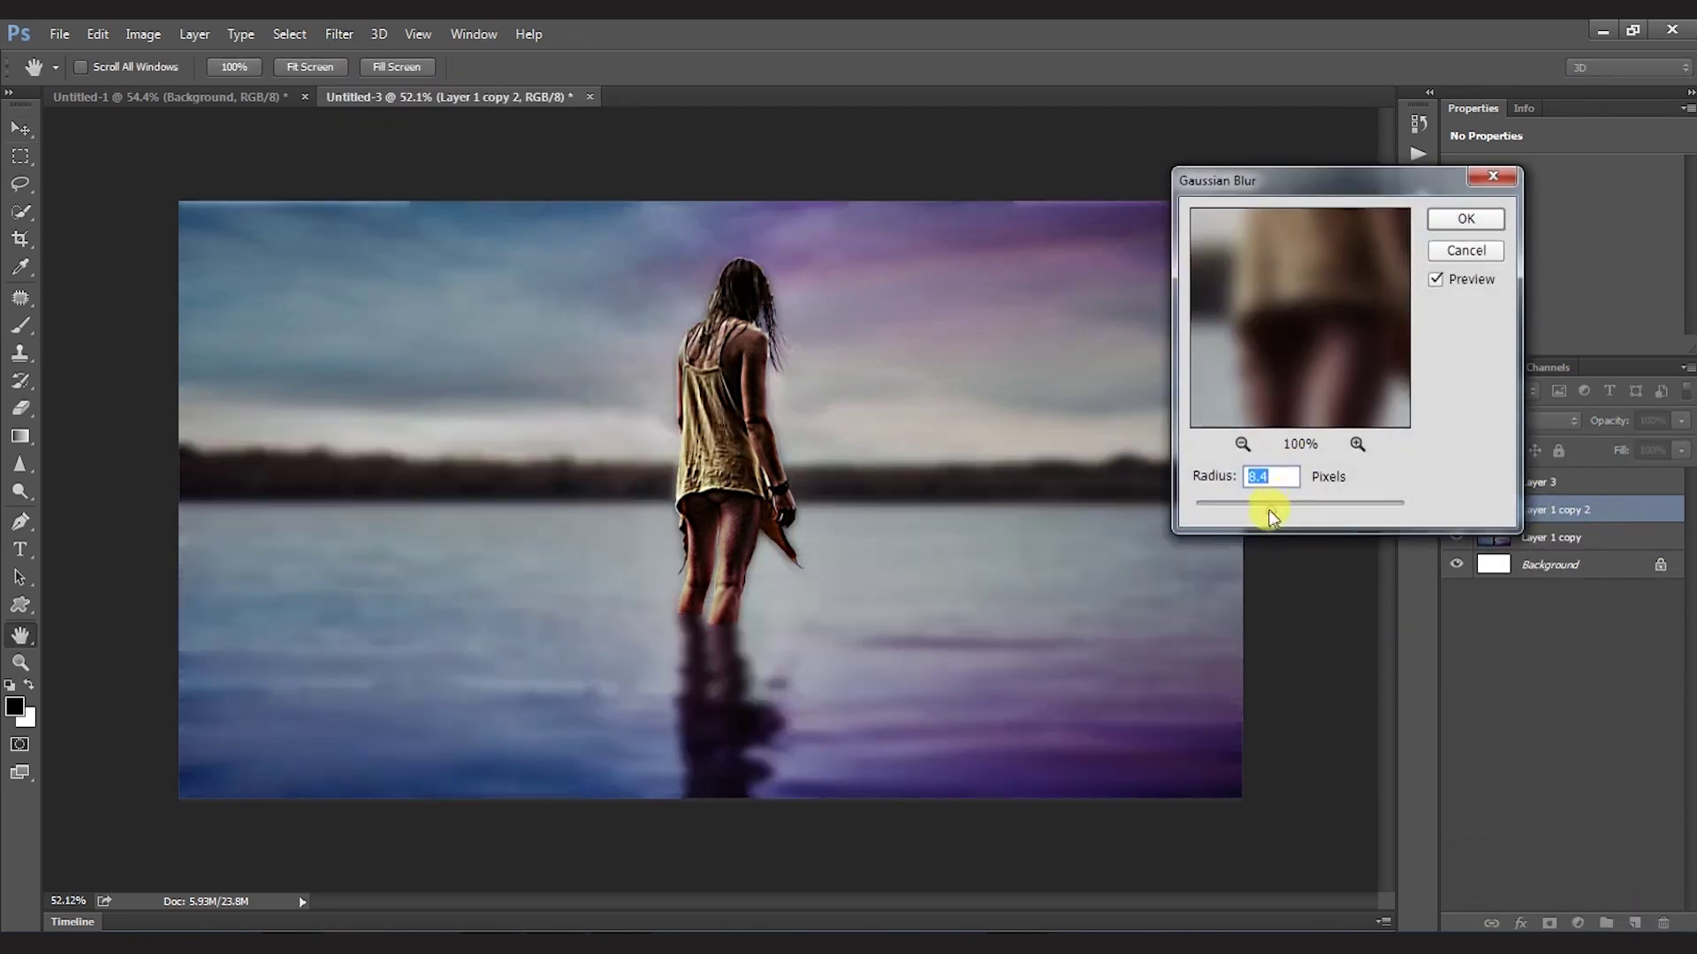
left_click_drag(1268, 509, 1241, 512)
left_click(1464, 217)
Step: Add an inverted layer mask to the blurred copy and paint it with a resized Brush
left_click(1549, 922)
key("b")
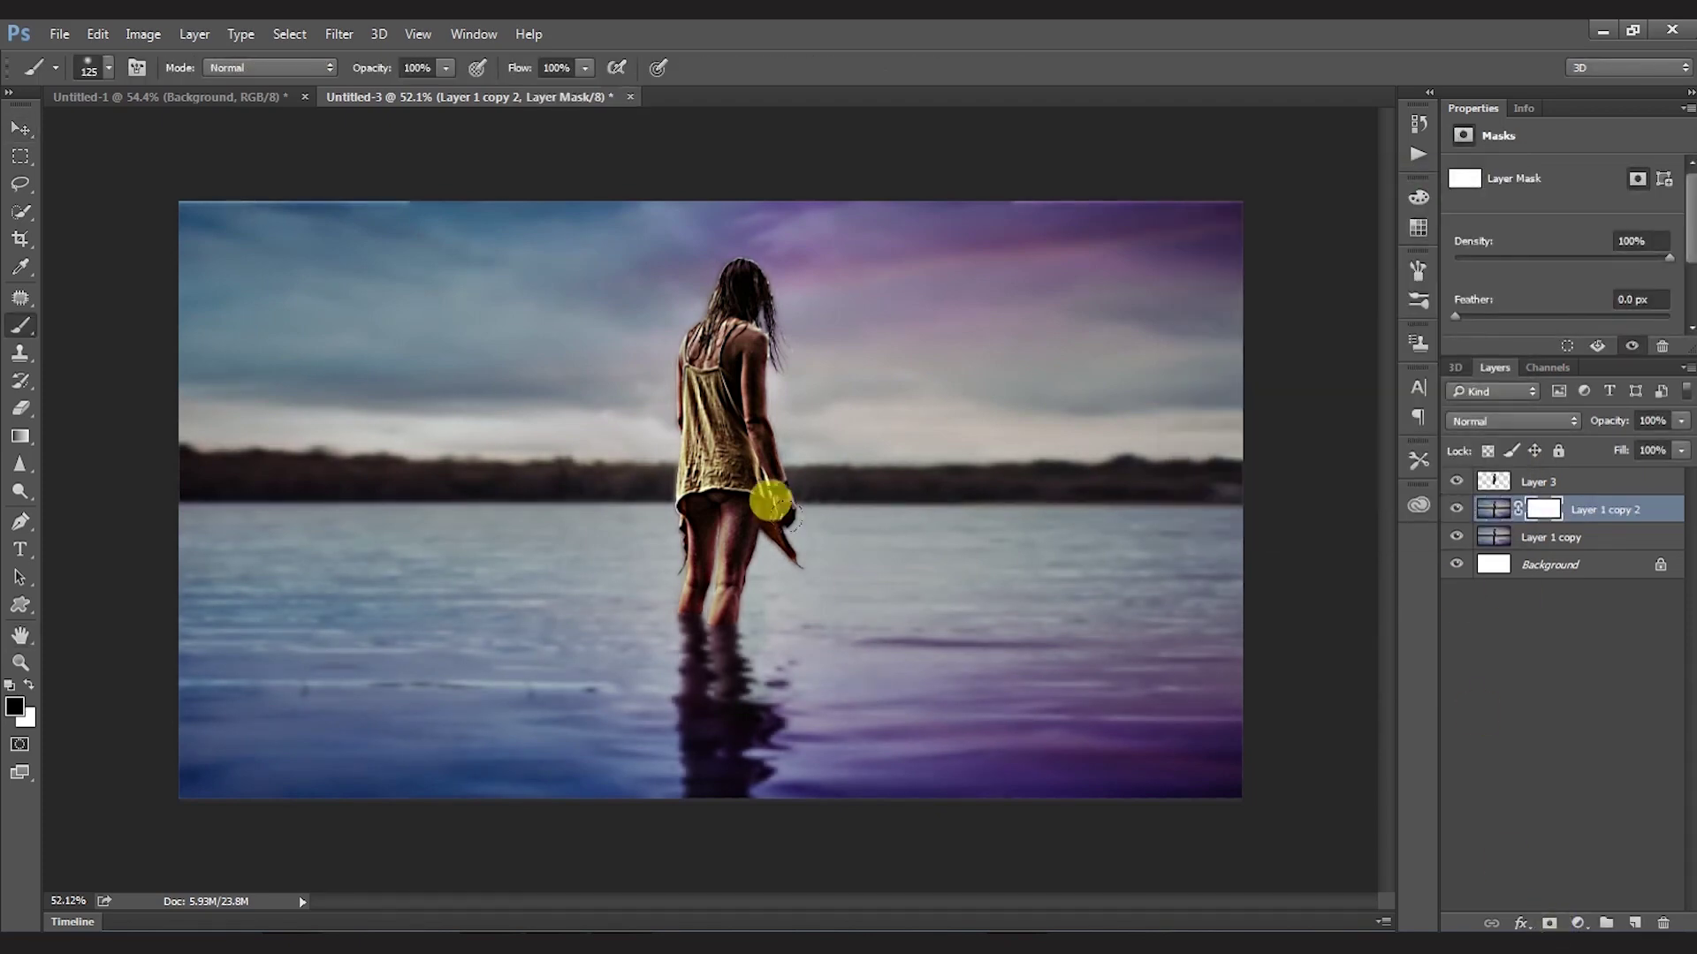
right_click(37, 340)
left_click(97, 330)
key("bracketright")
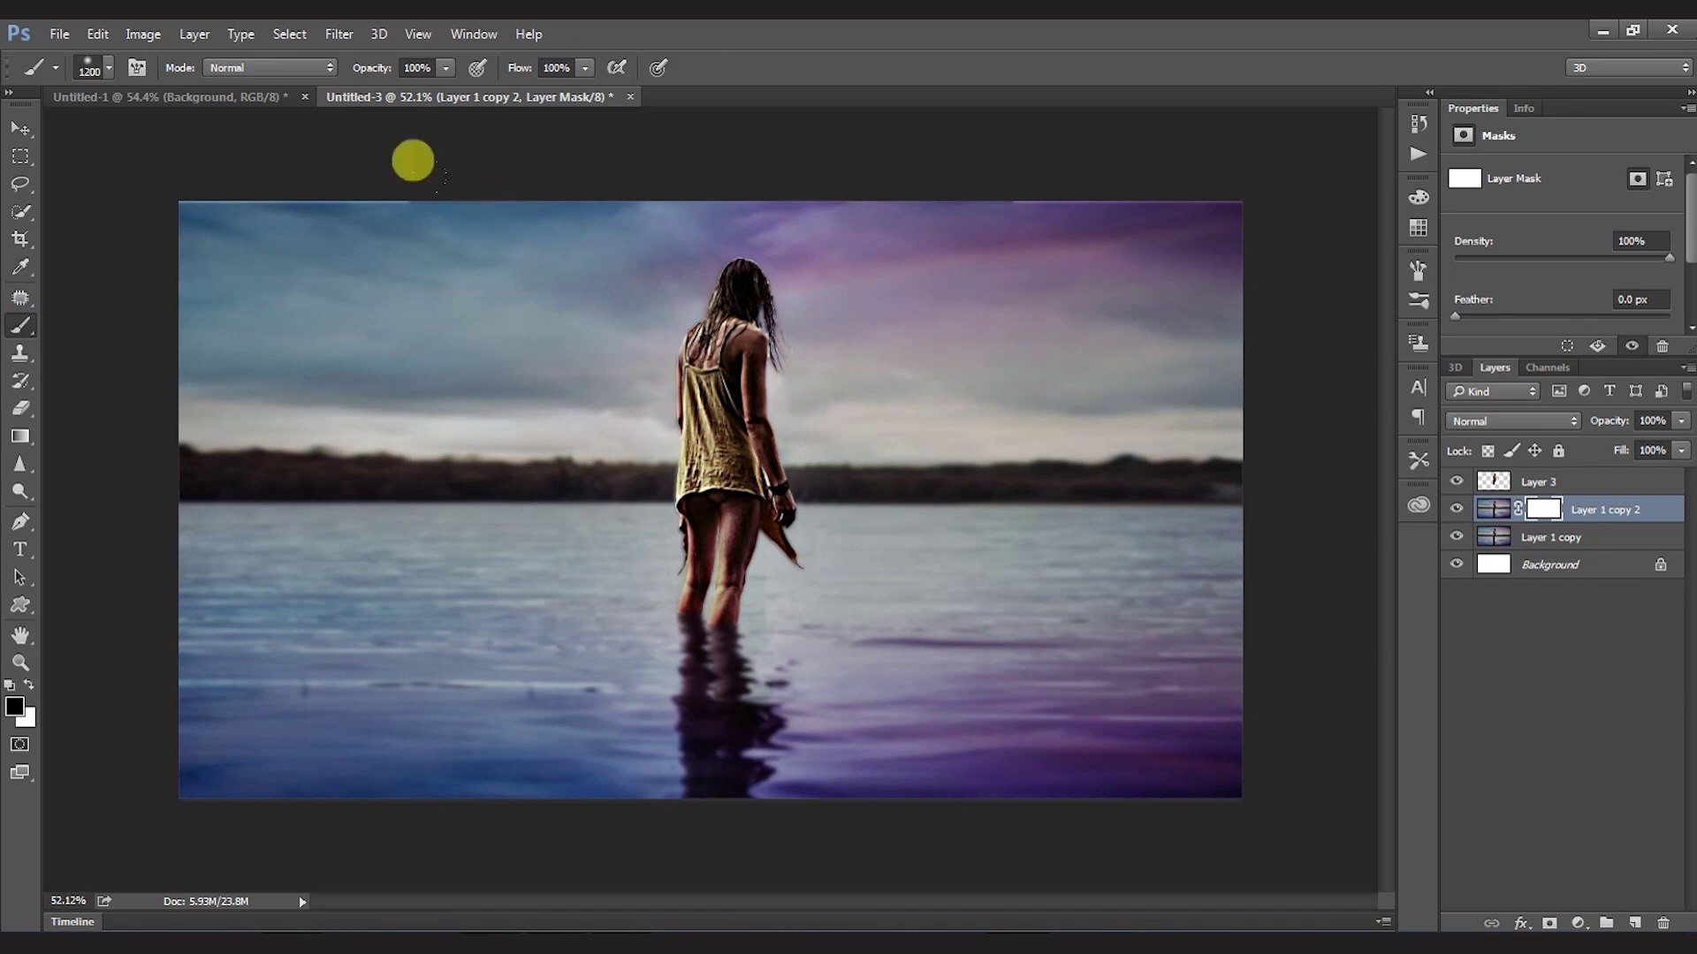
key("bracketleft")
key("bracketleft")
key("bracketleft")
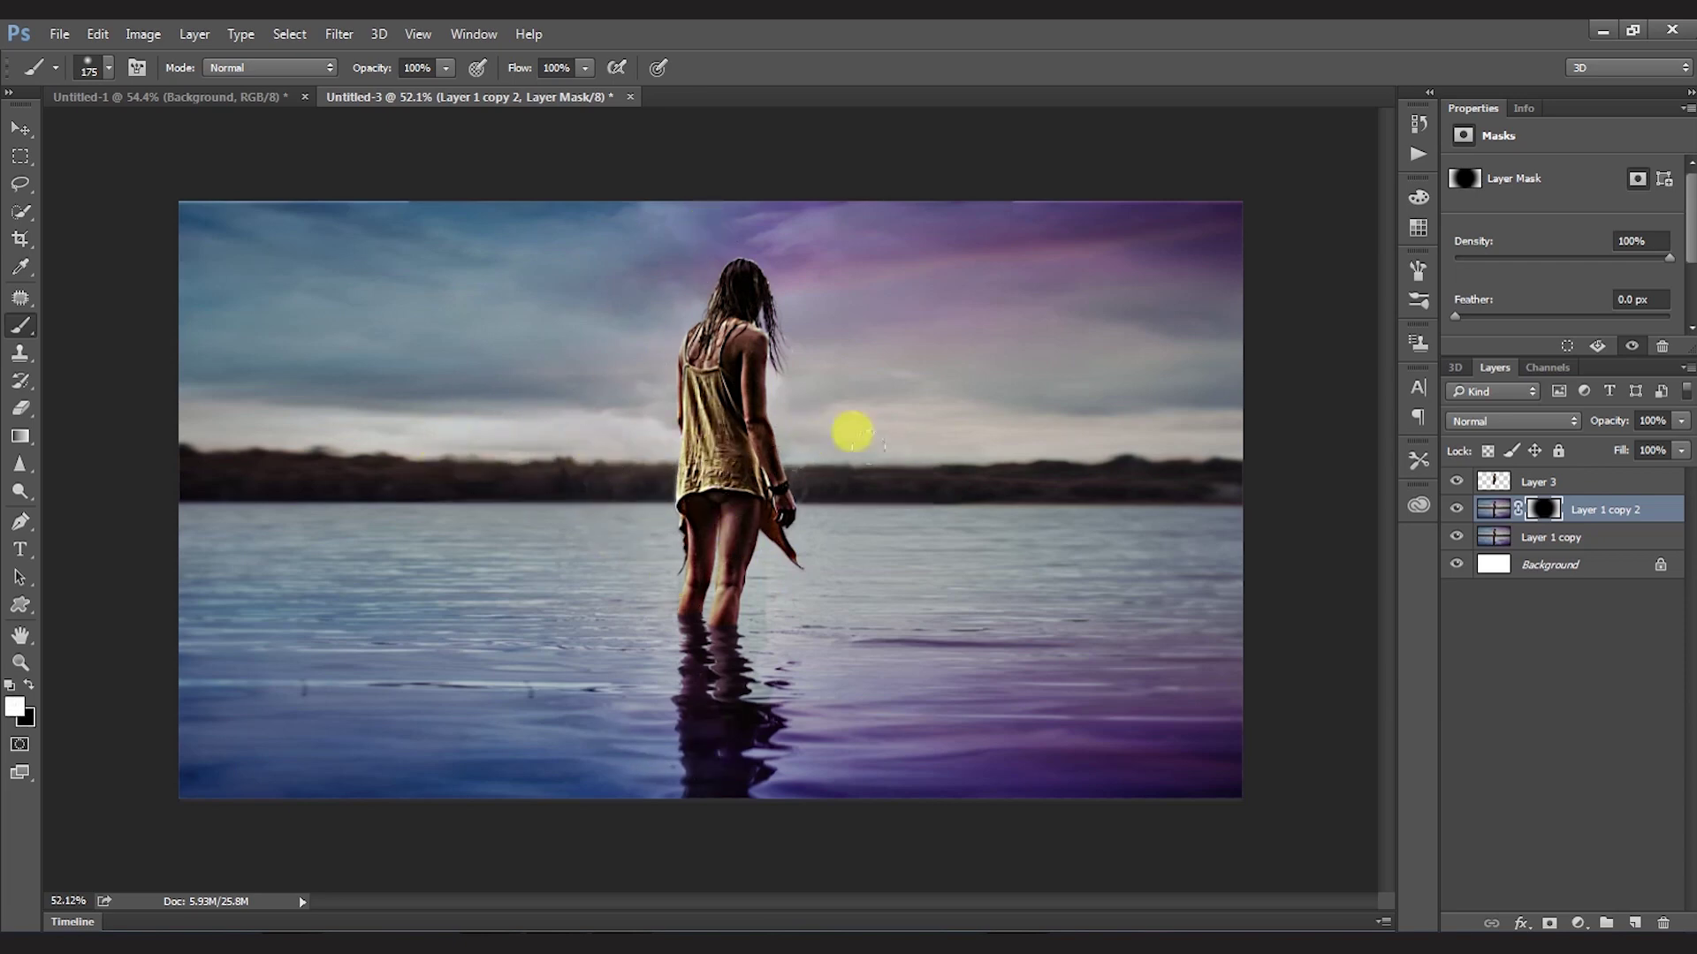
key("ctrl+i")
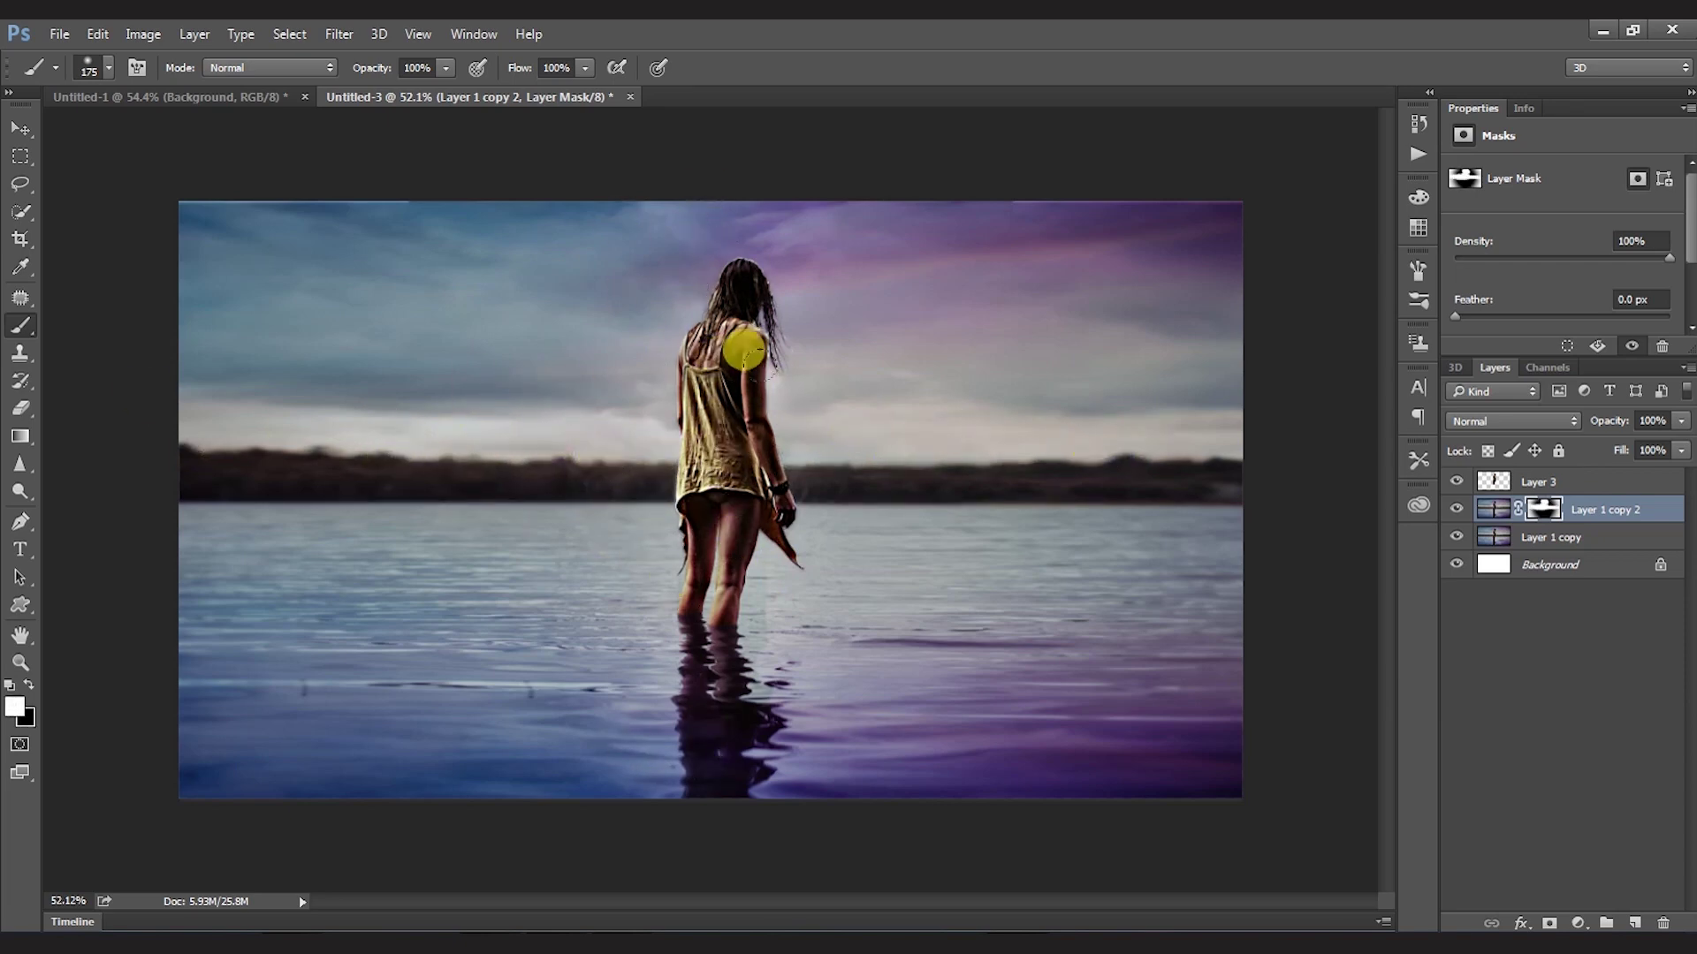
key("x")
key("bracketright")
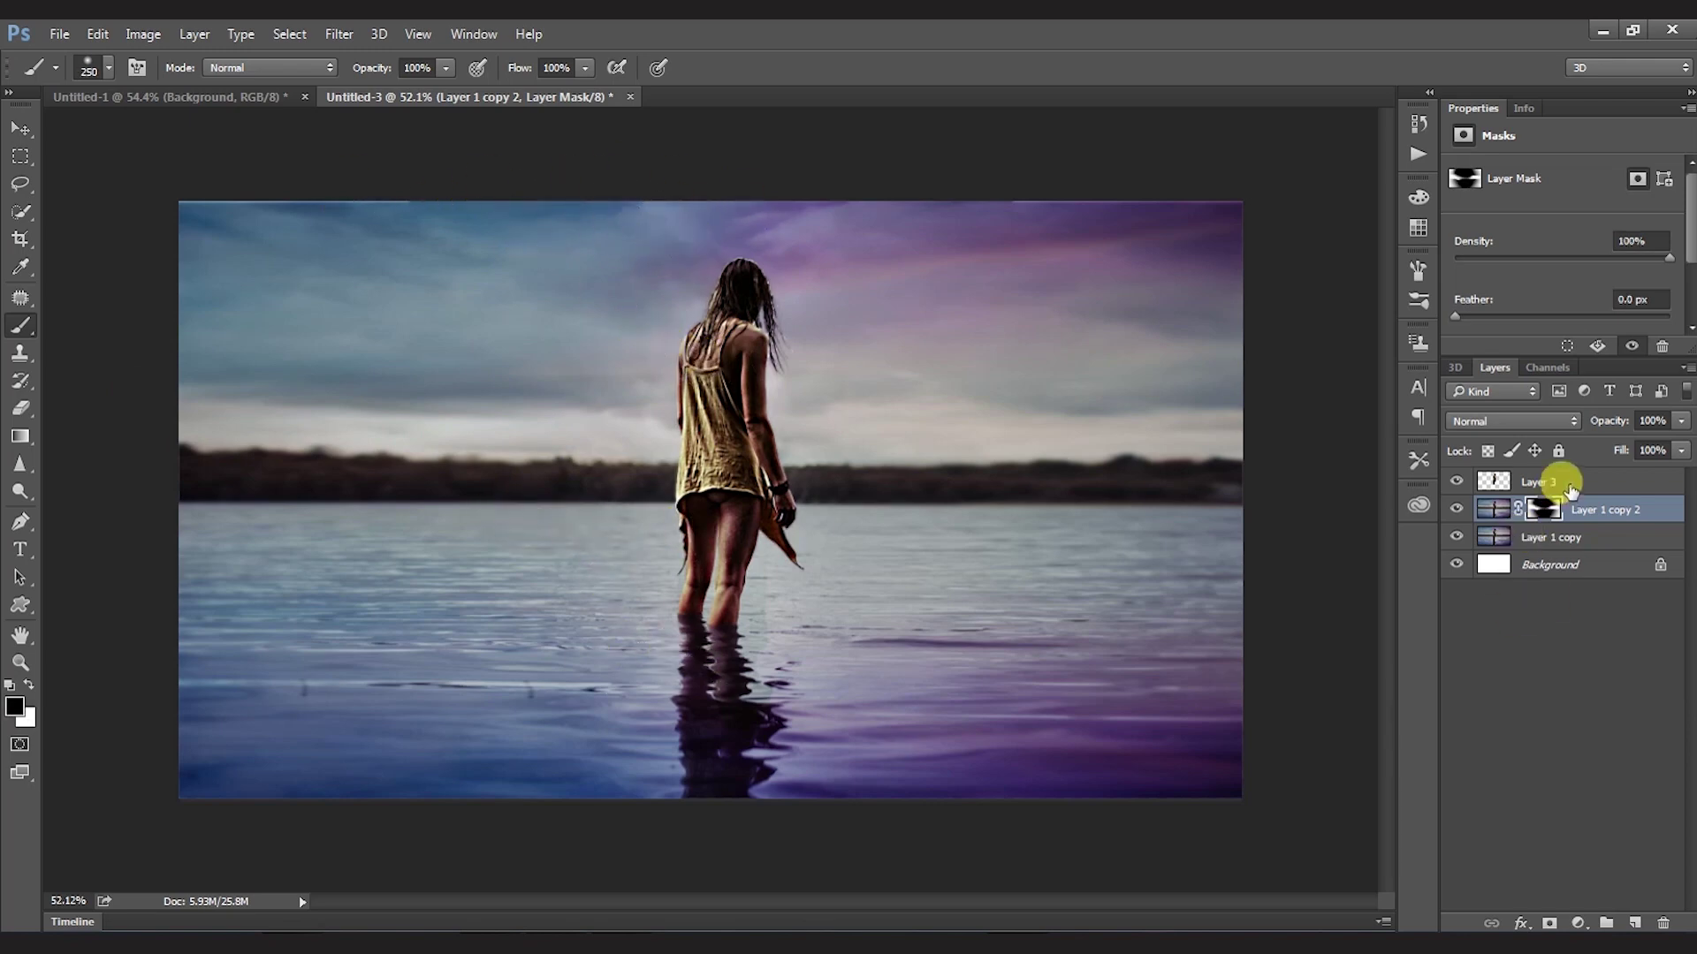
Step: Apply a Curves adjustment and a slightly darker Levels midtone to the sharp scene layer
left_click(1551, 537)
key("ctrl+m")
left_click_drag(1122, 396, 1120, 367)
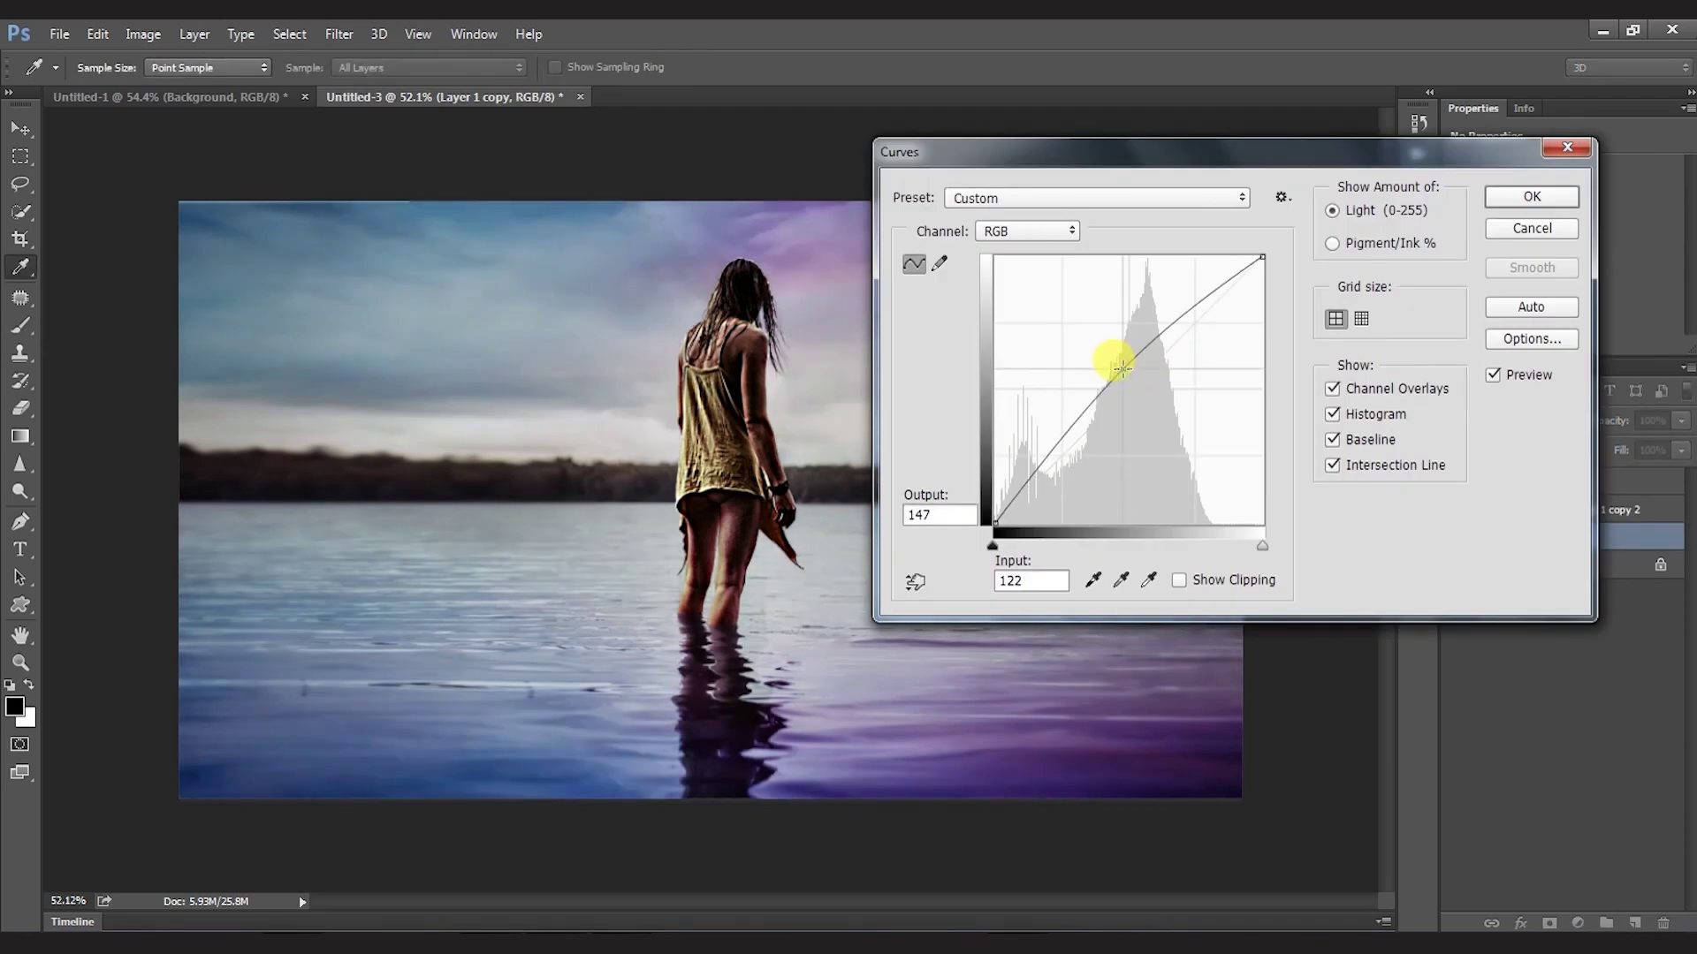
left_click_drag(1046, 464, 1045, 475)
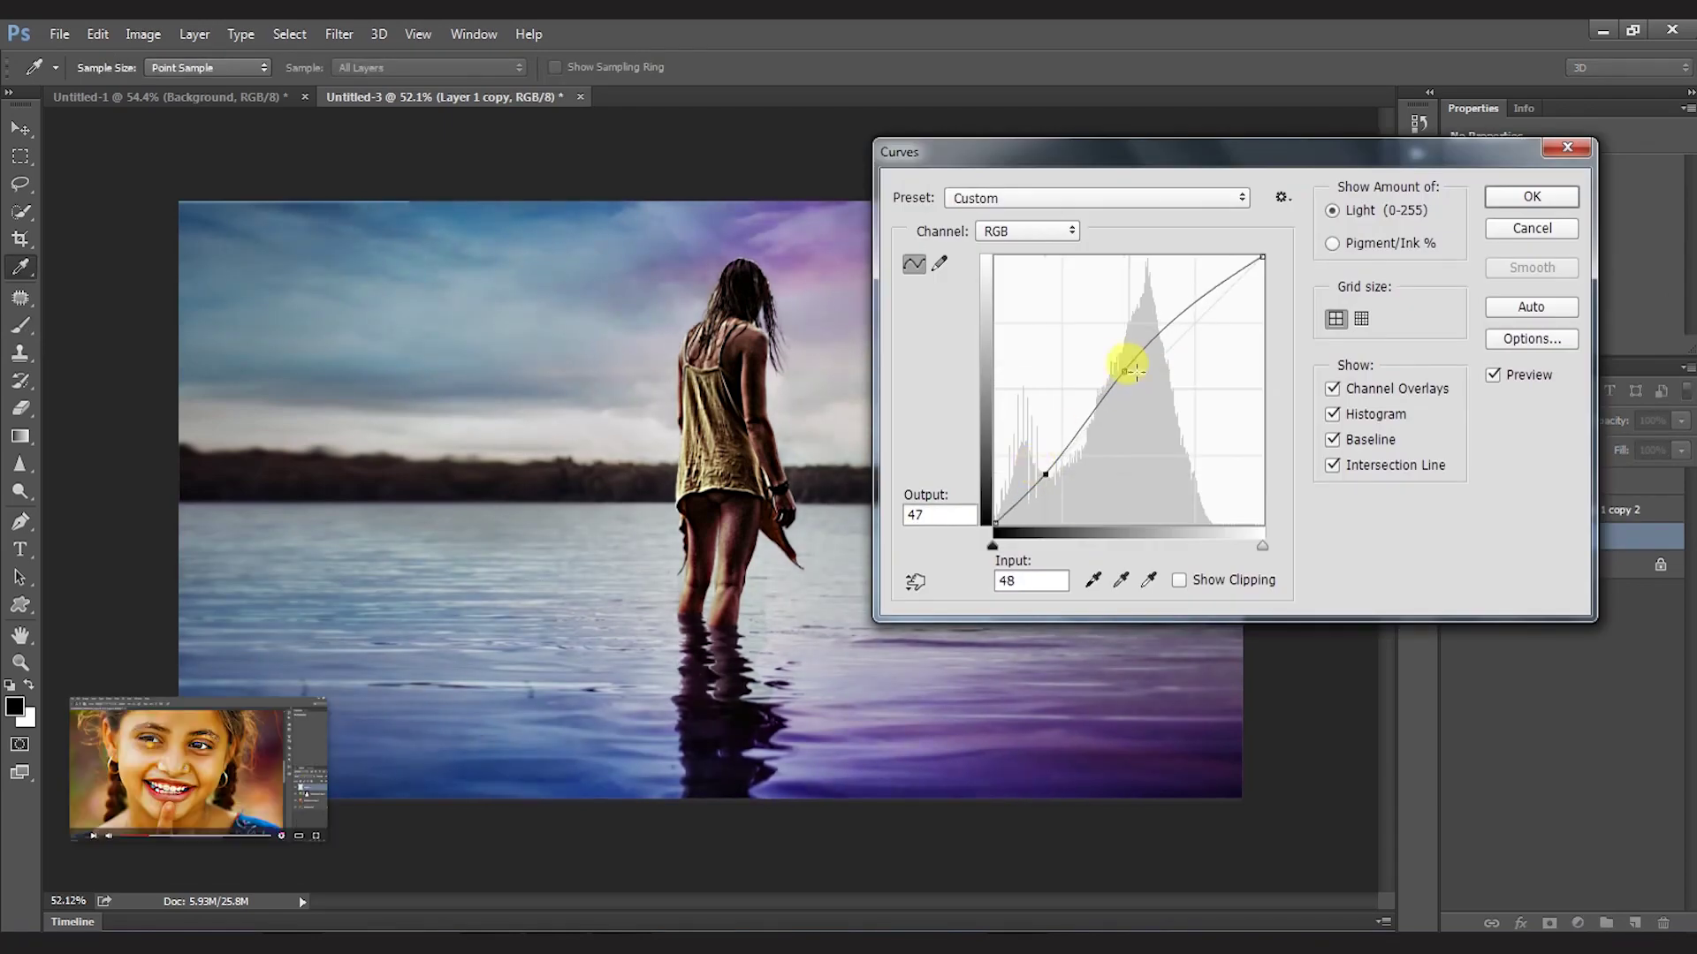
left_click(1207, 300)
left_click(1531, 197)
key("ctrl+l")
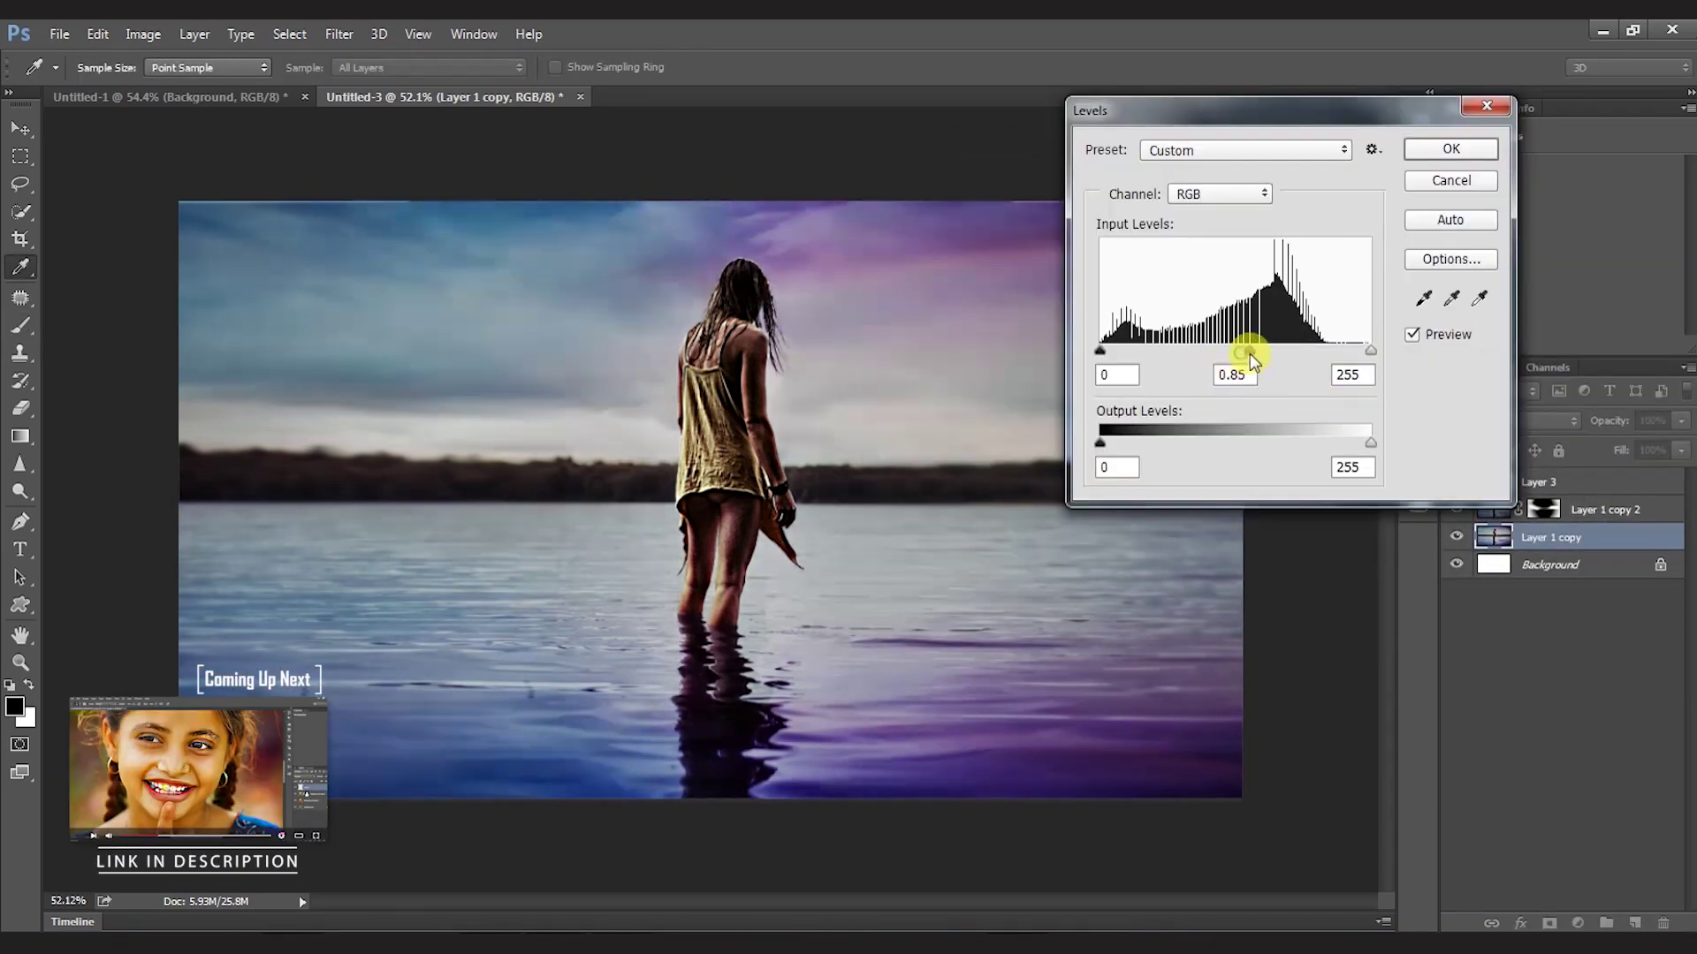
left_click_drag(1235, 352, 1250, 356)
key("Return")
Step: Darken the sharp scene layer and add contrast with Brightness/Contrast
key("v")
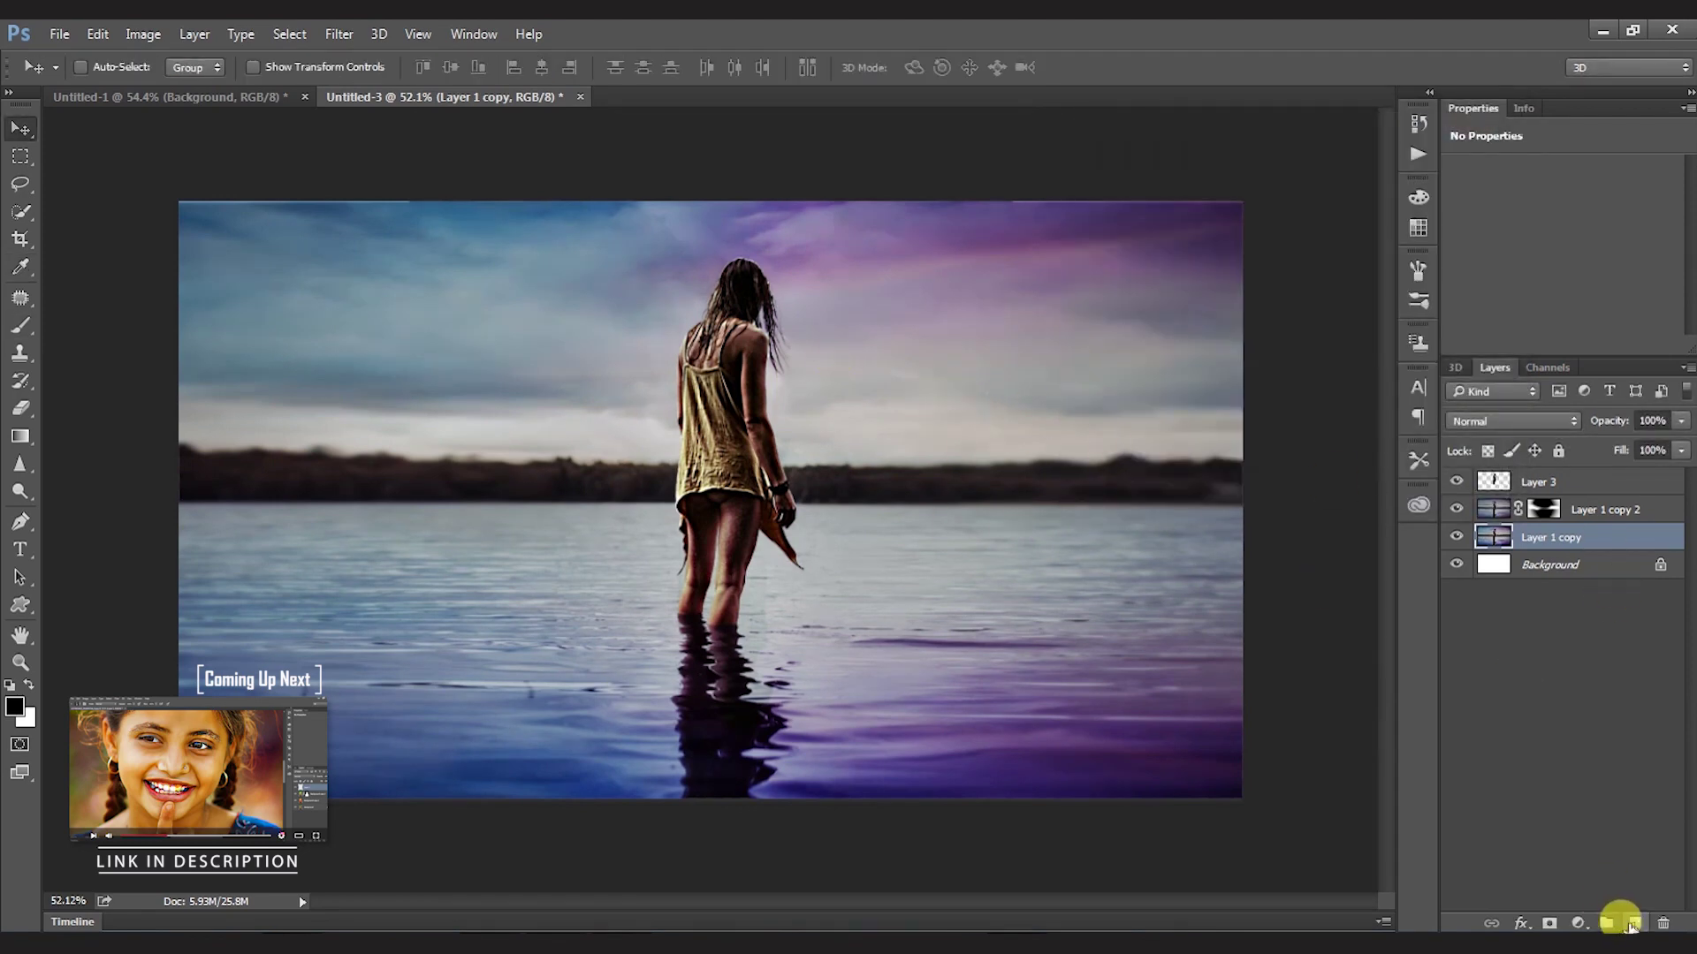
left_click(1631, 924)
key("m")
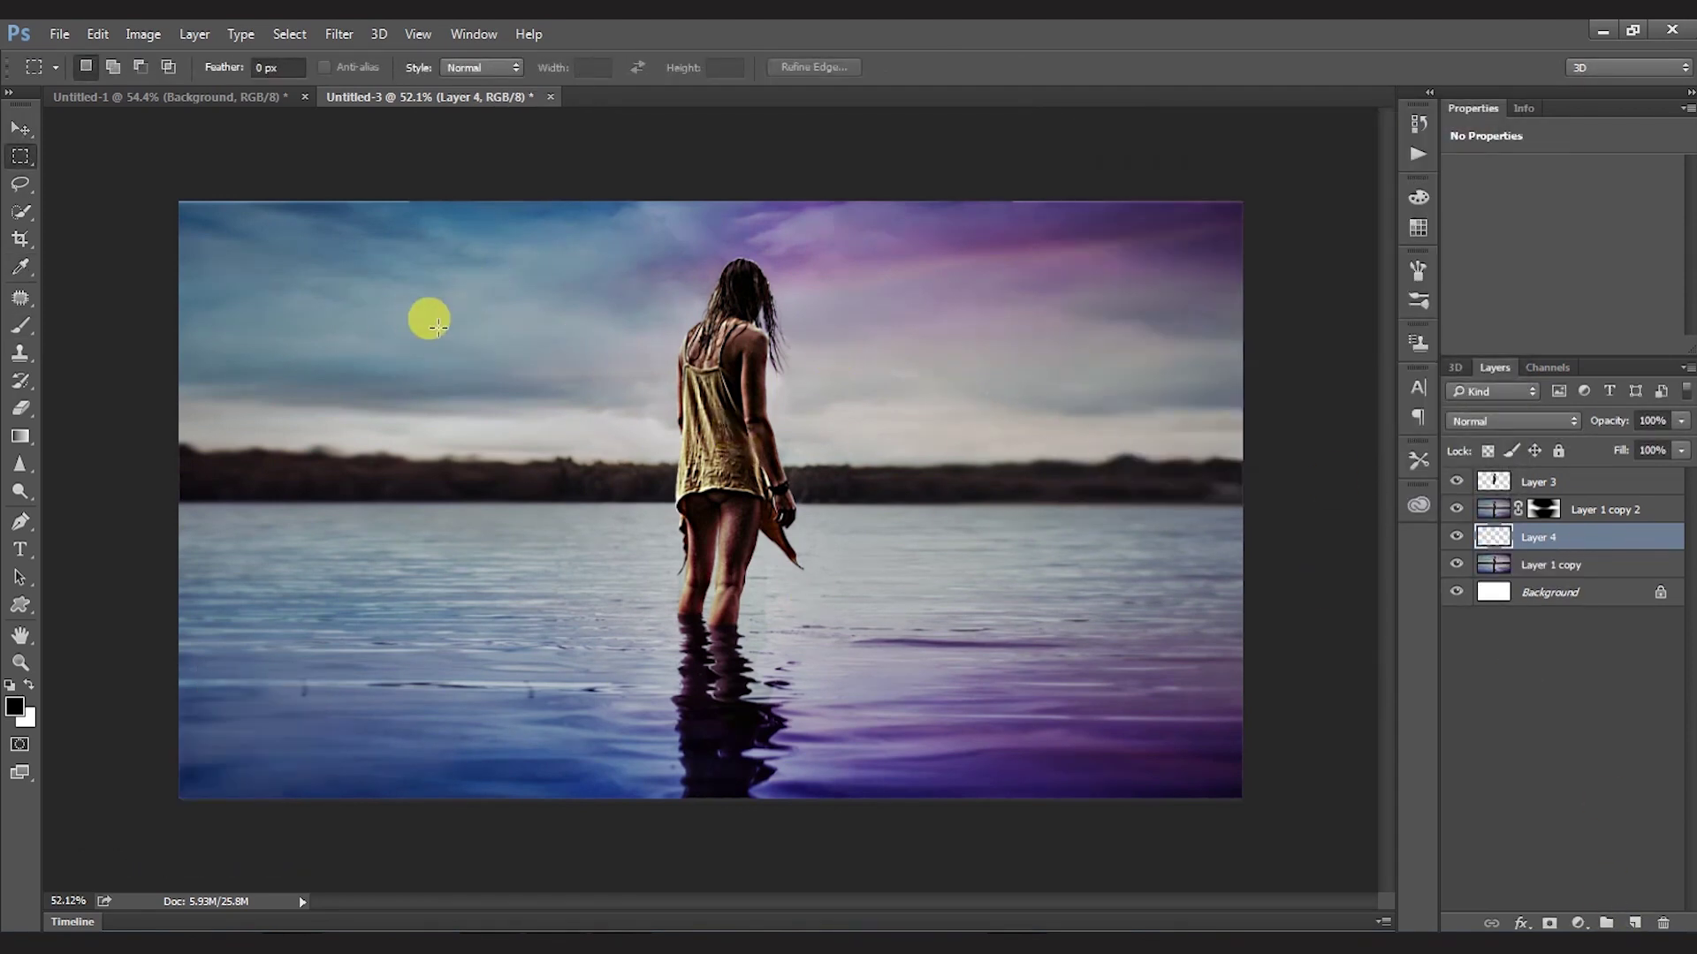
key("Delete")
key("i")
left_click(143, 33)
left_click(481, 66)
left_click_drag(1218, 331, 1178, 334)
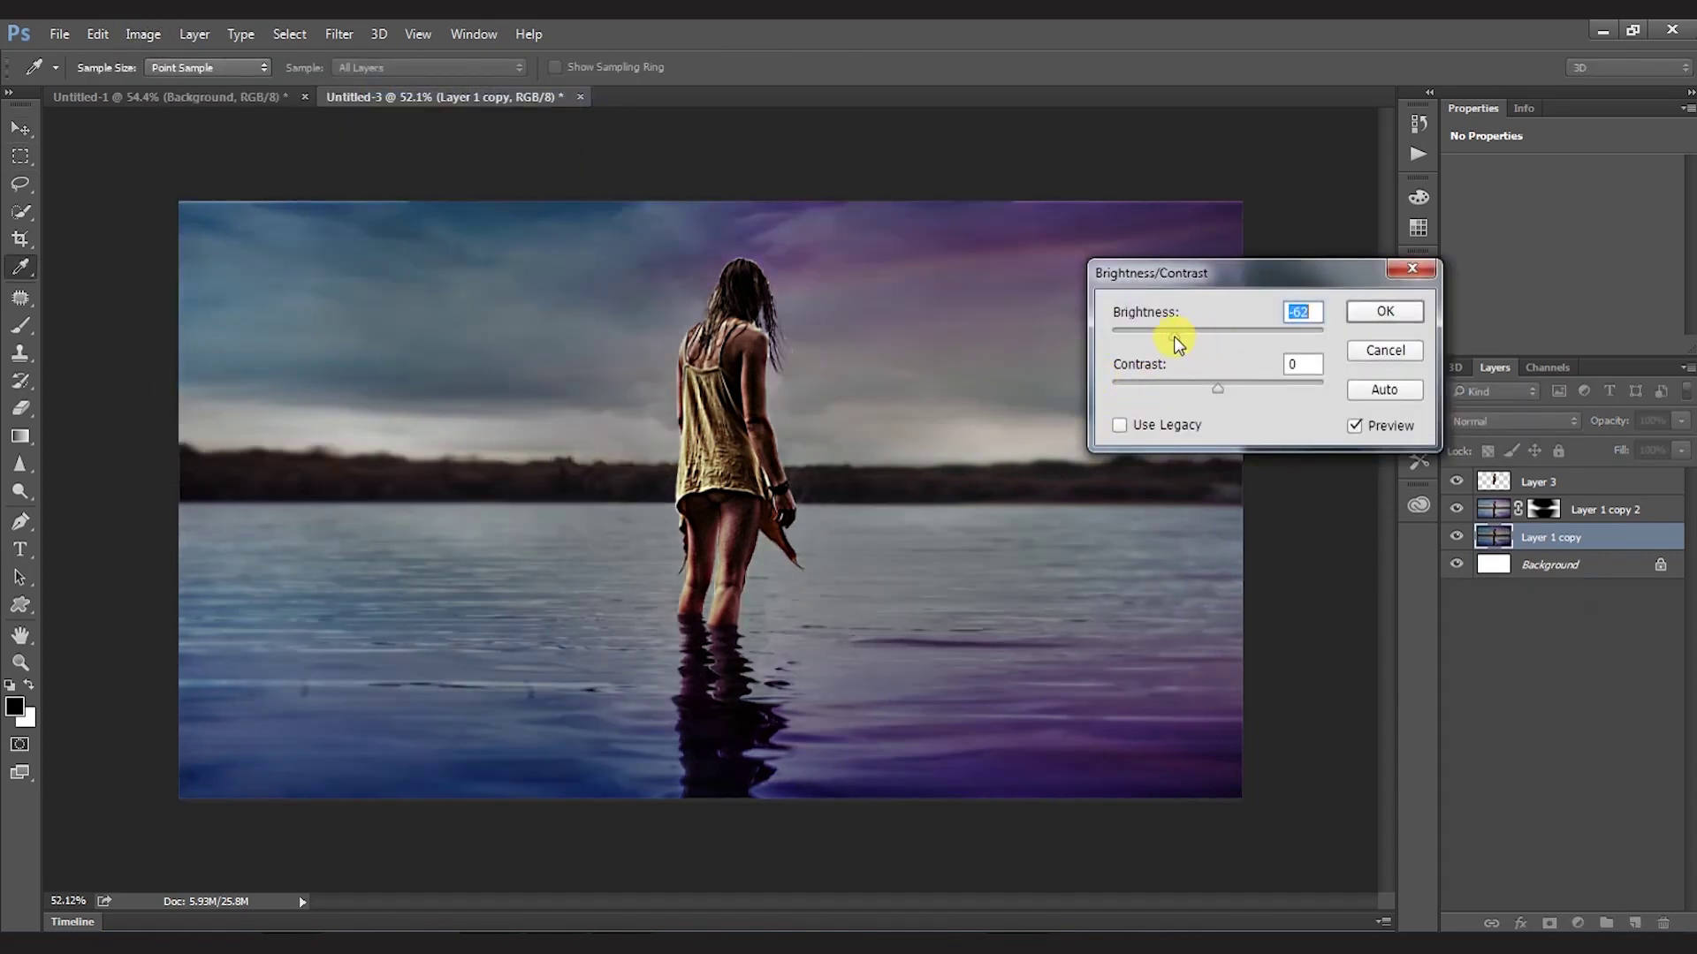
left_click_drag(1217, 388, 1234, 386)
left_click_drag(1181, 333, 1208, 339)
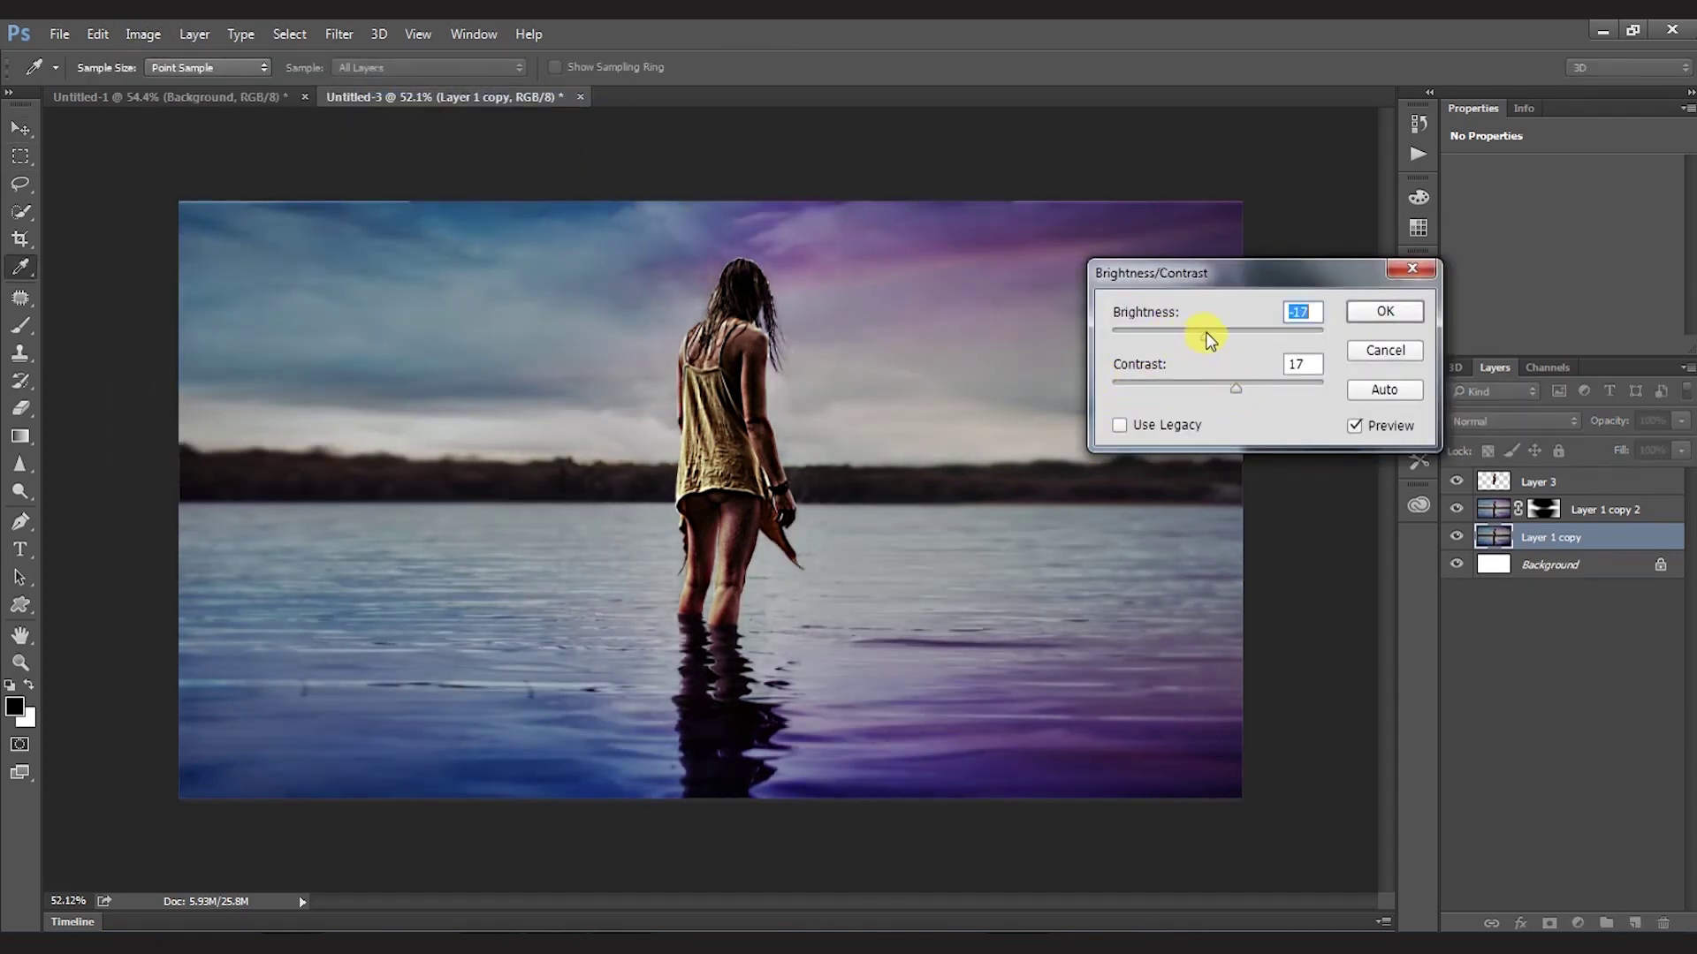
left_click(1385, 311)
Step: Darken the blurred scene layer and add contrast via Image > Adjustments > Brightness/Contrast
key("v")
left_click(1493, 509)
left_click(144, 33)
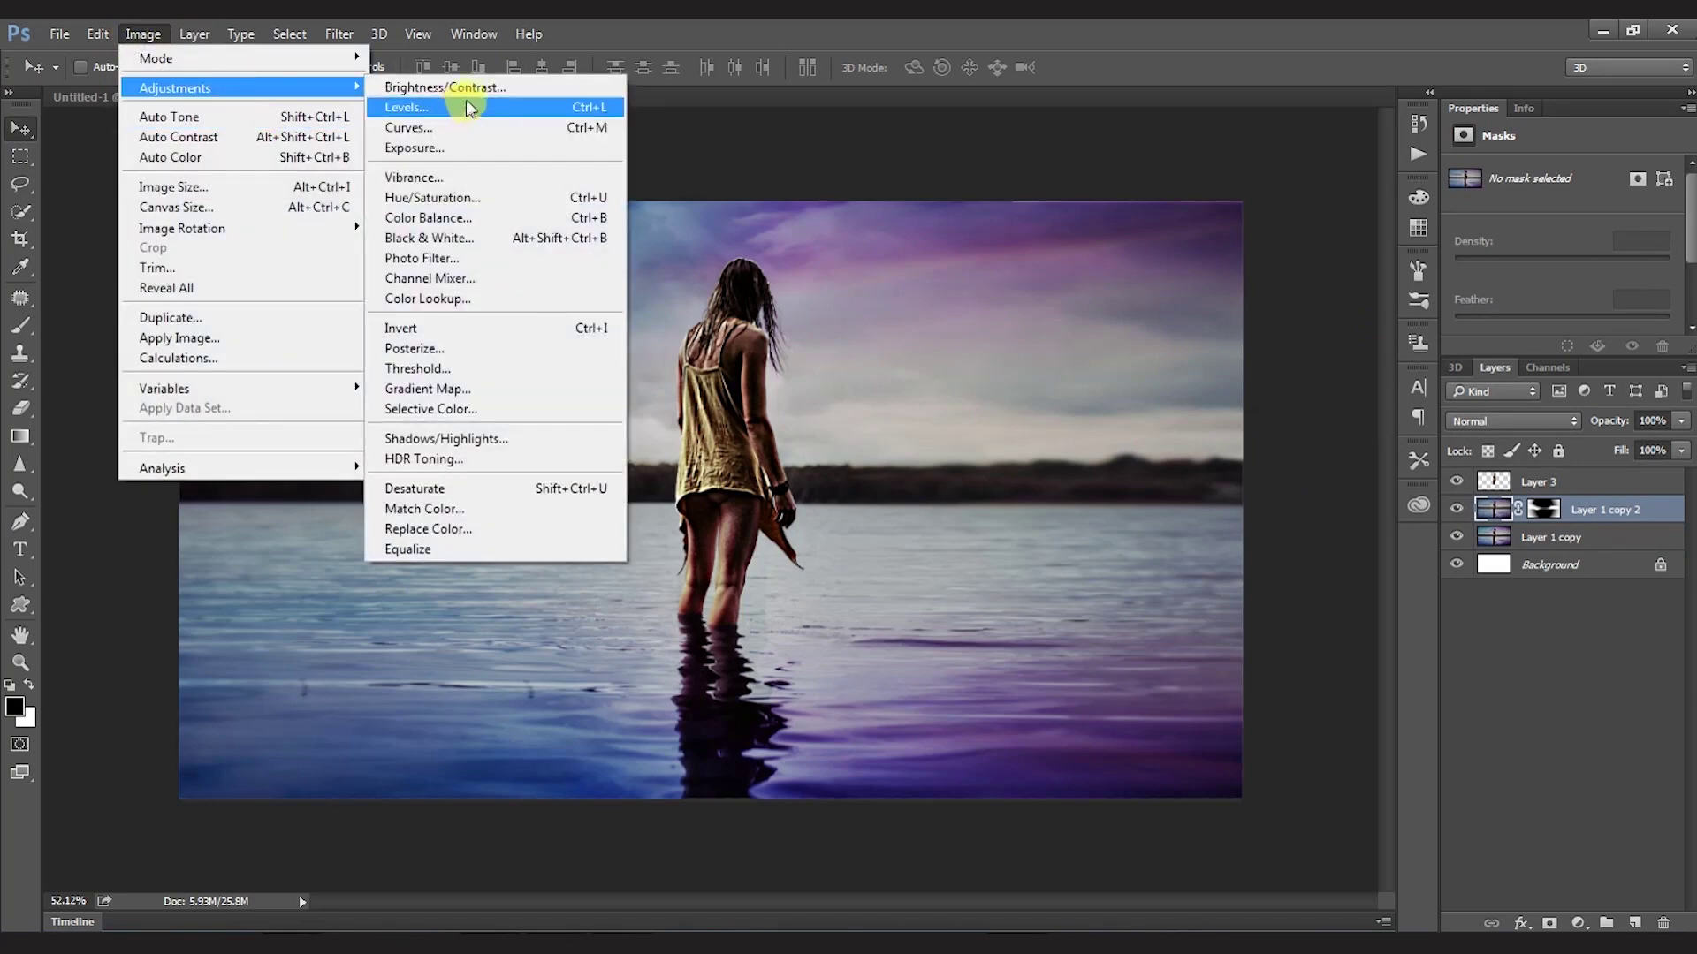
left_click(444, 86)
left_click_drag(1219, 333, 1193, 331)
left_click_drag(1224, 389, 1248, 389)
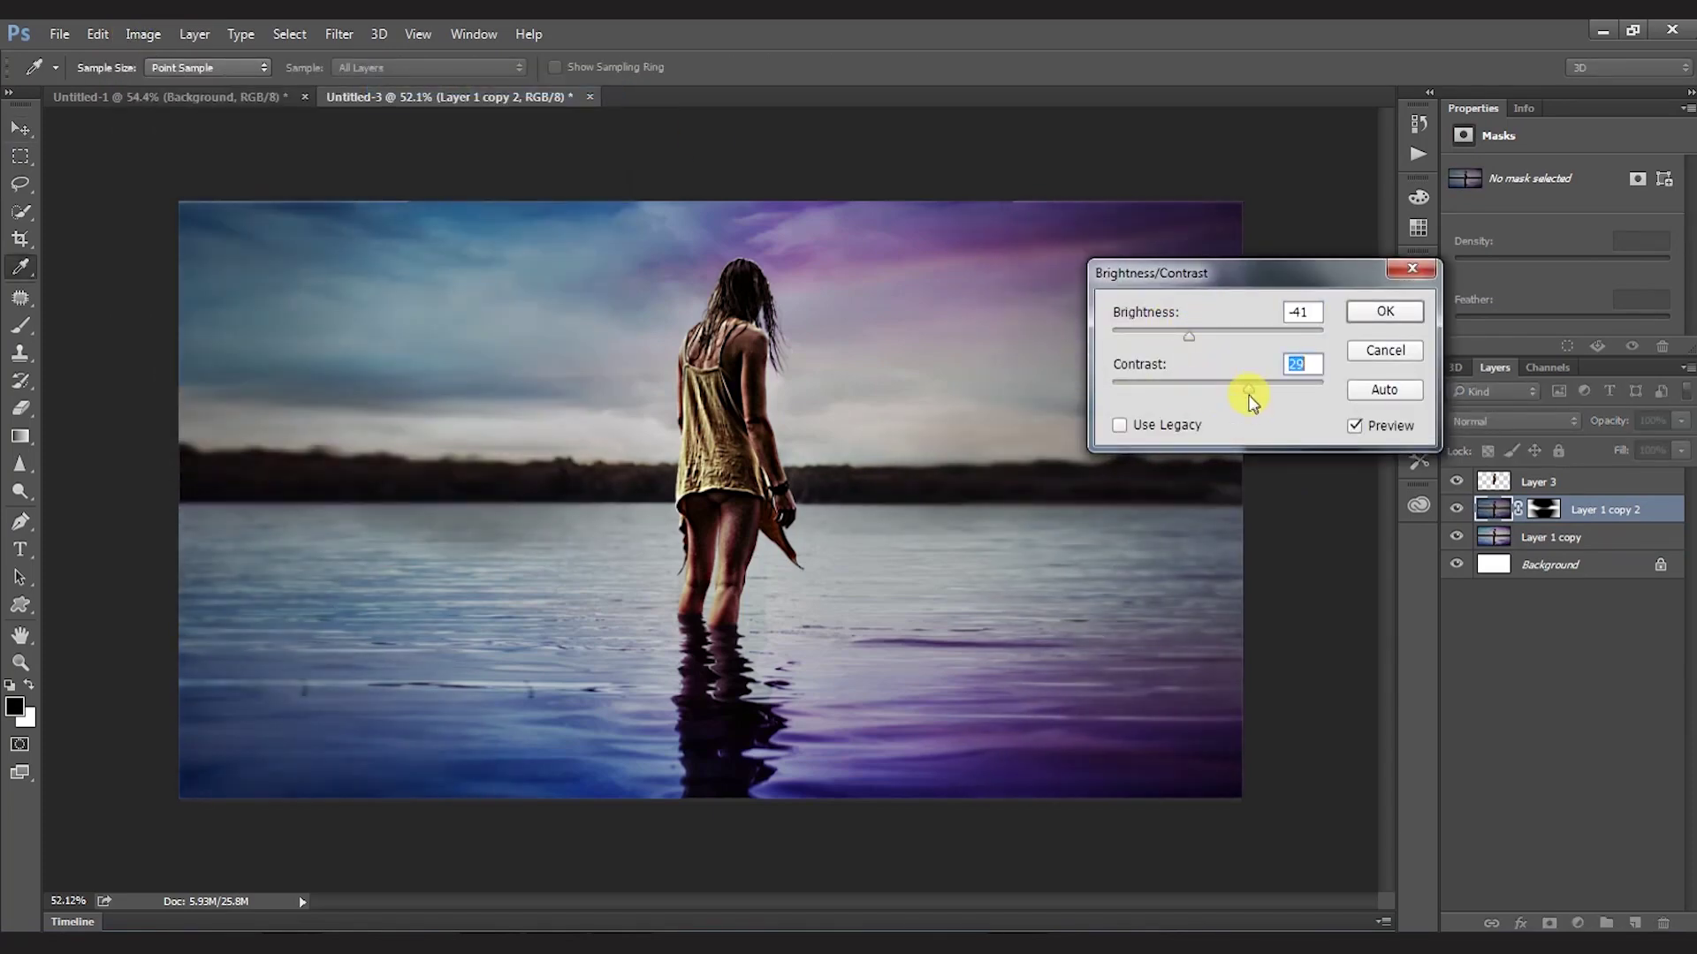
left_click_drag(1166, 334, 1198, 342)
left_click(1384, 311)
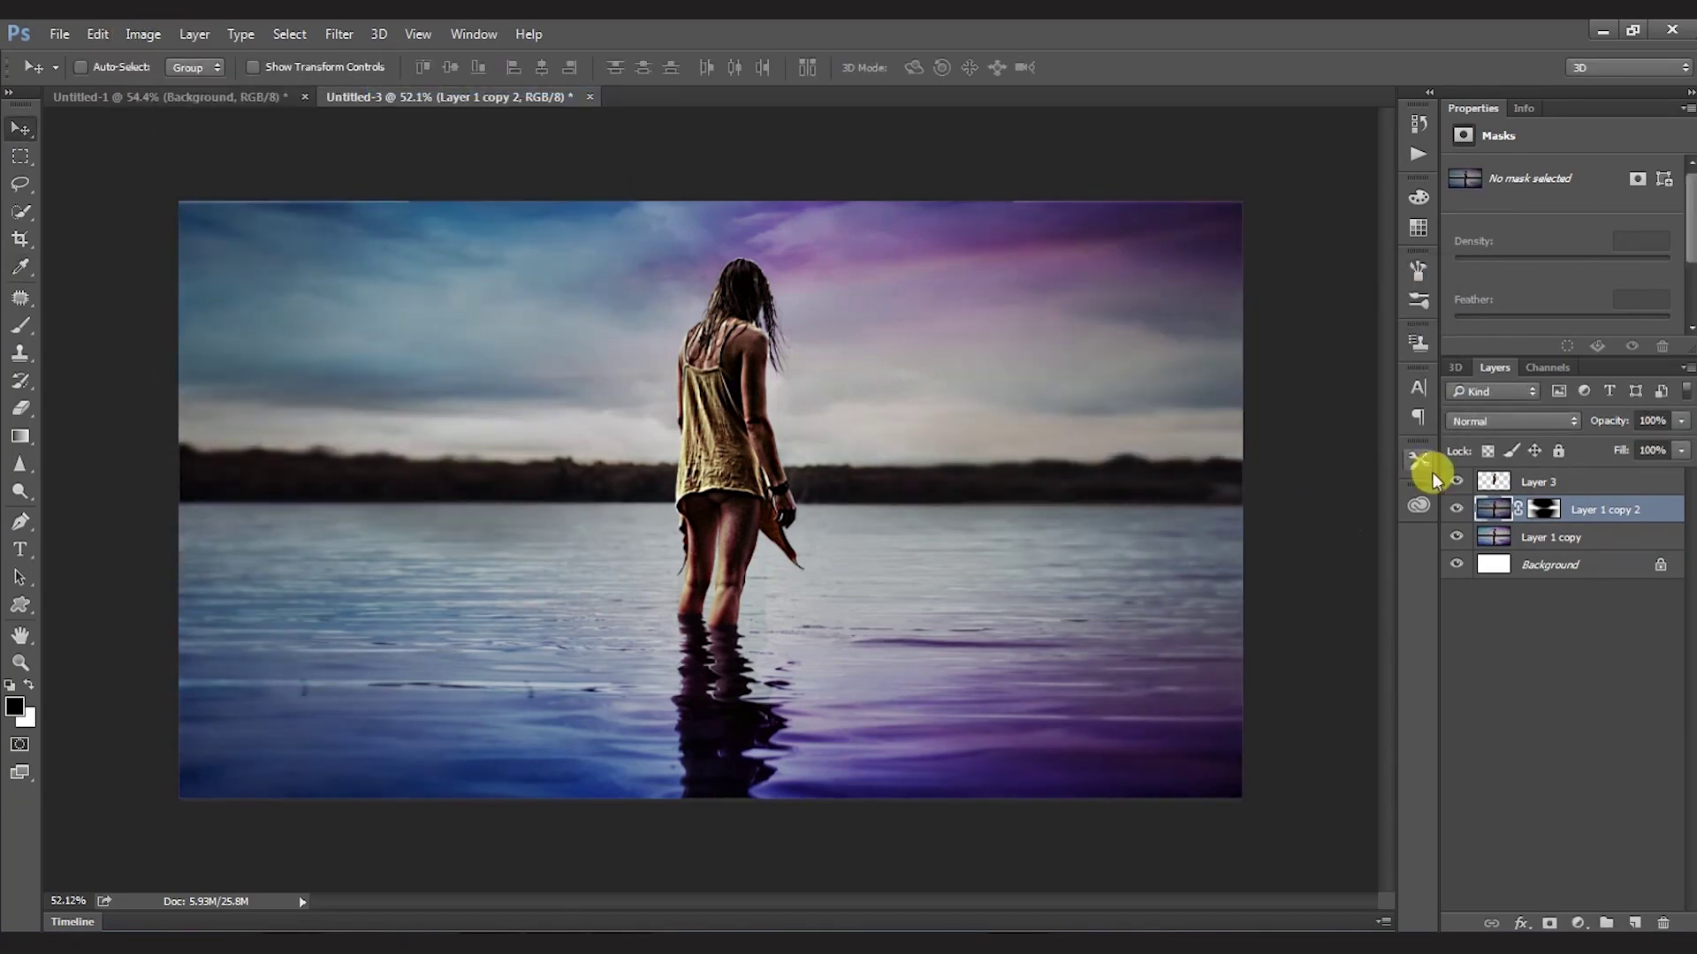
Step: Select the girl's layer and zoom in on her
left_click(1537, 482)
key("z")
left_click_drag(720, 459, 840, 522)
Step: Dodge the girl's shoulders and back, then burn her reflection at 19% exposure
left_click_drag(663, 461, 595, 435)
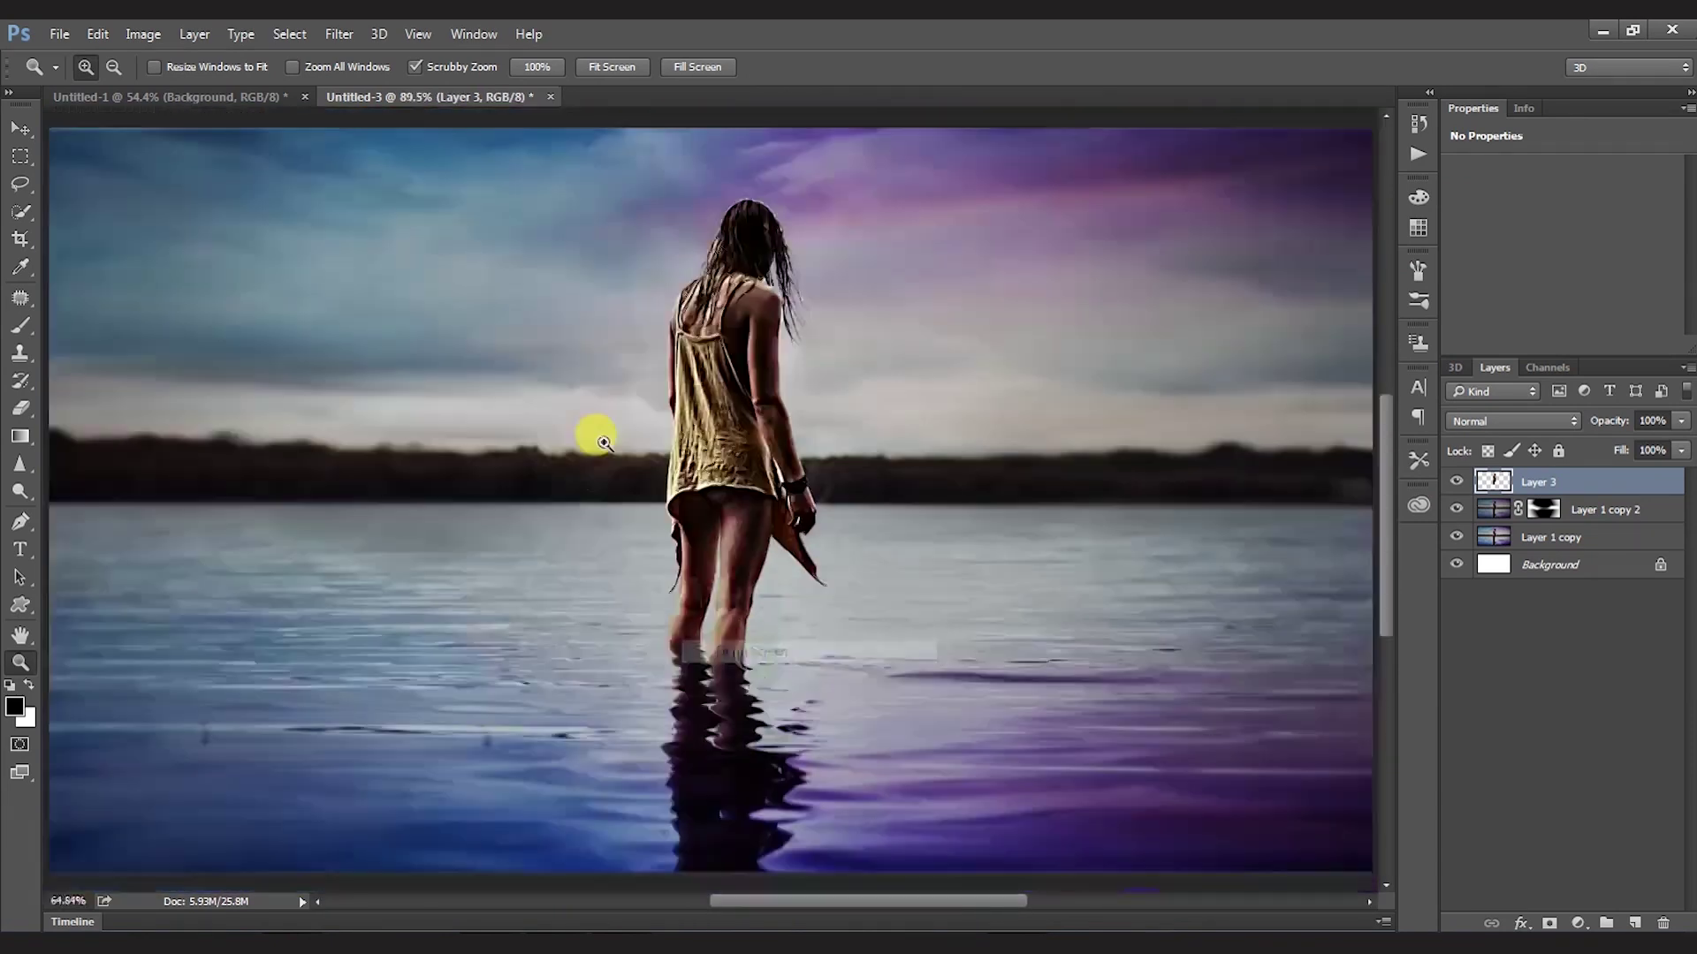
left_click(20, 491)
left_click(121, 490)
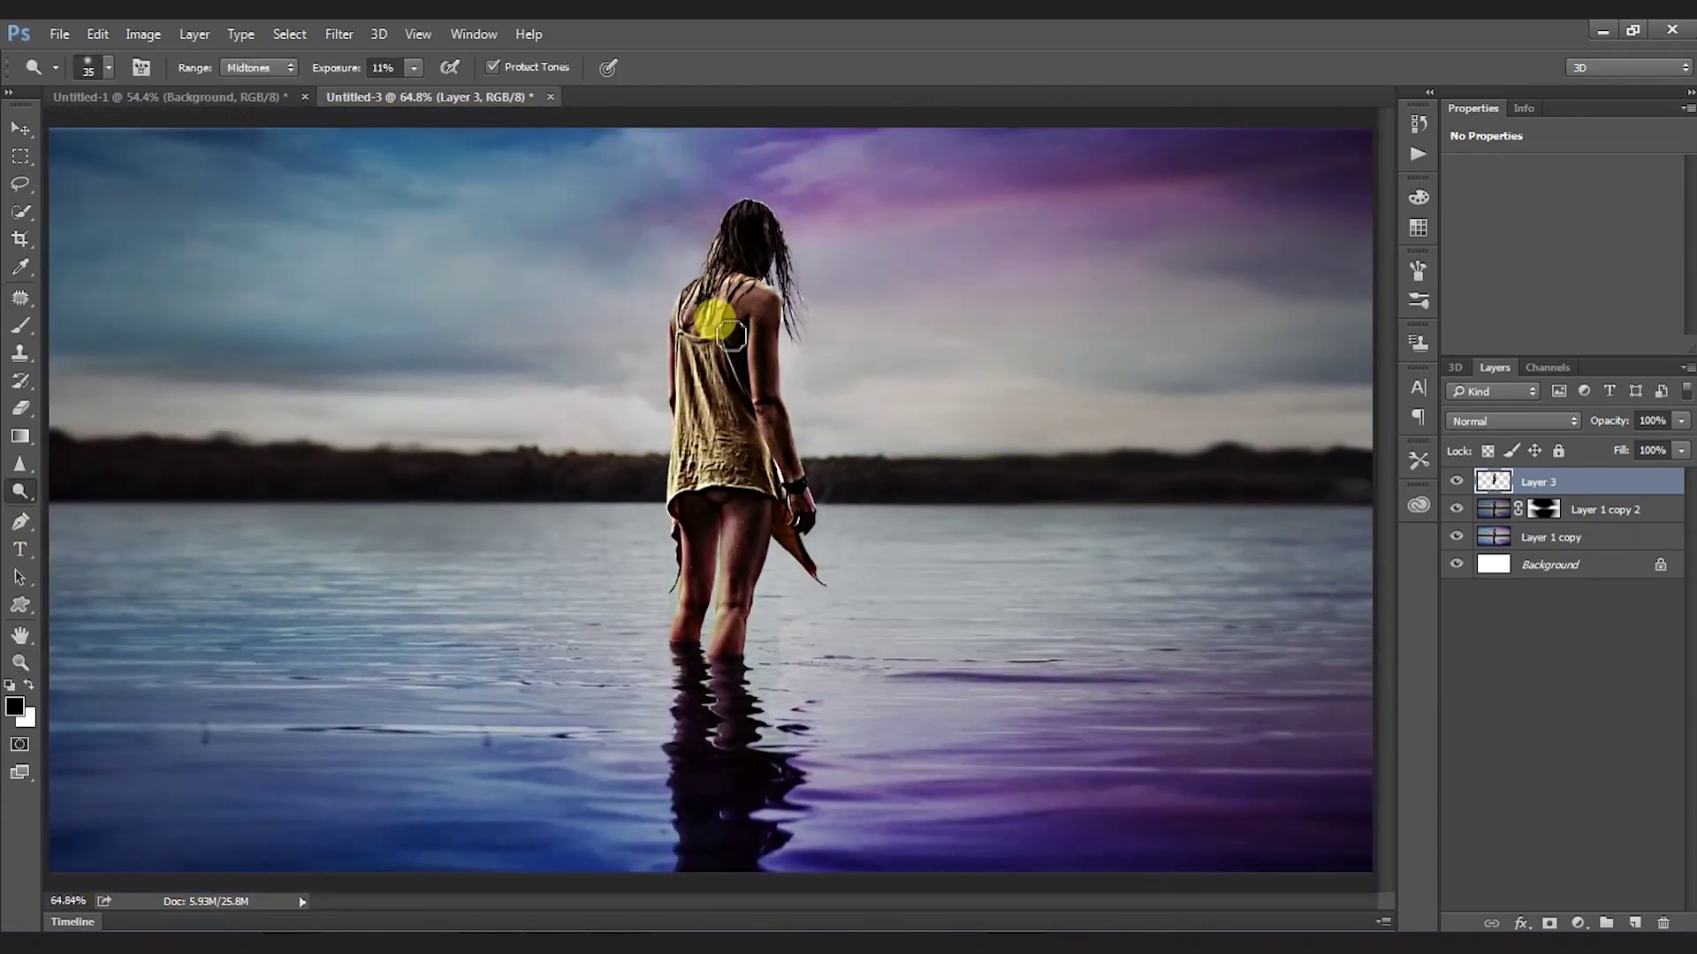
left_click(20, 491)
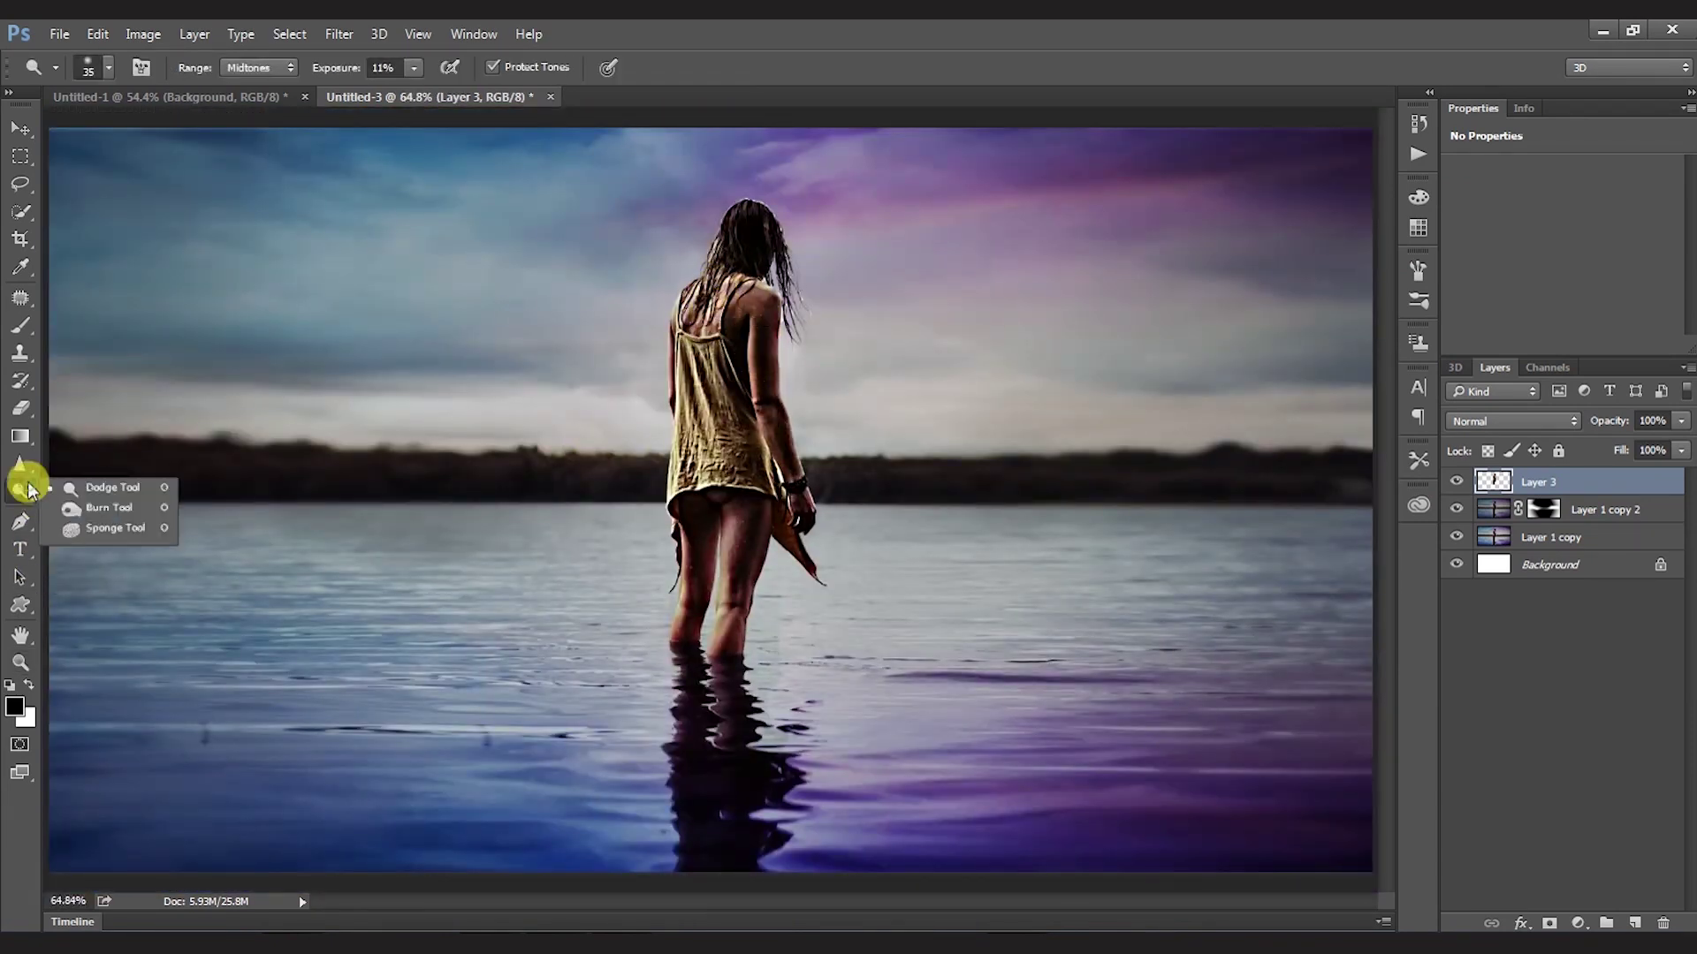
left_click(68, 503)
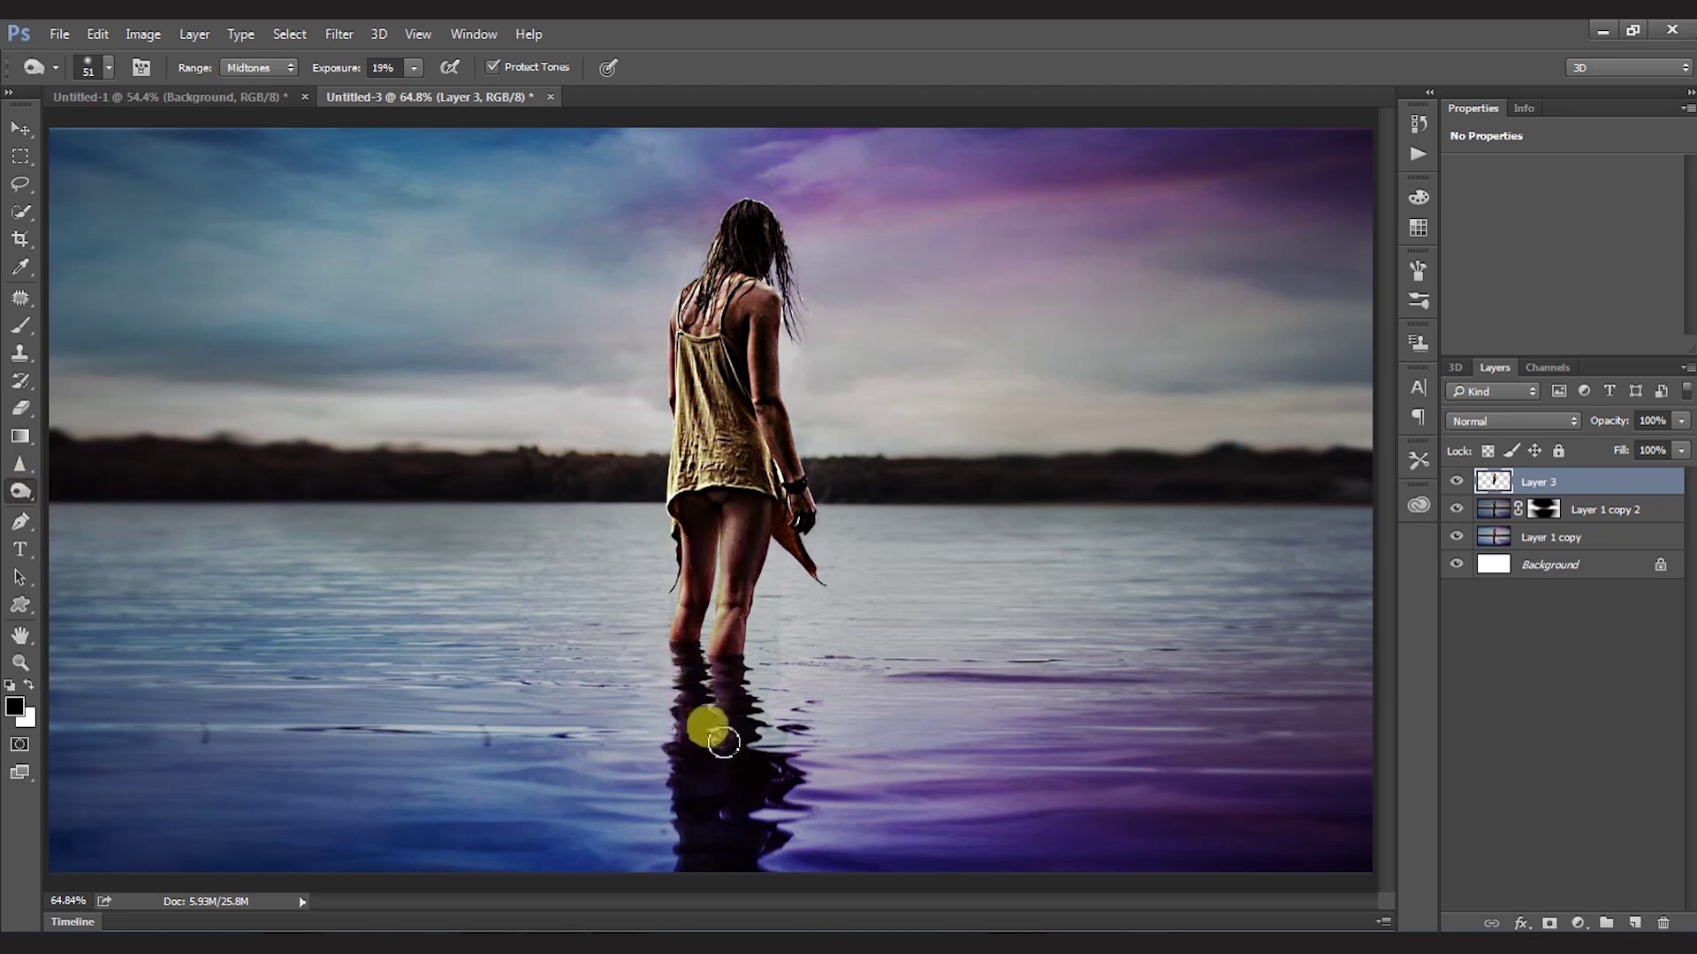
Step: Zoom out and select the top three layers together
key("z")
left_click_drag(814, 568, 1052, 598)
key("v")
left_click(1555, 536, "shift")
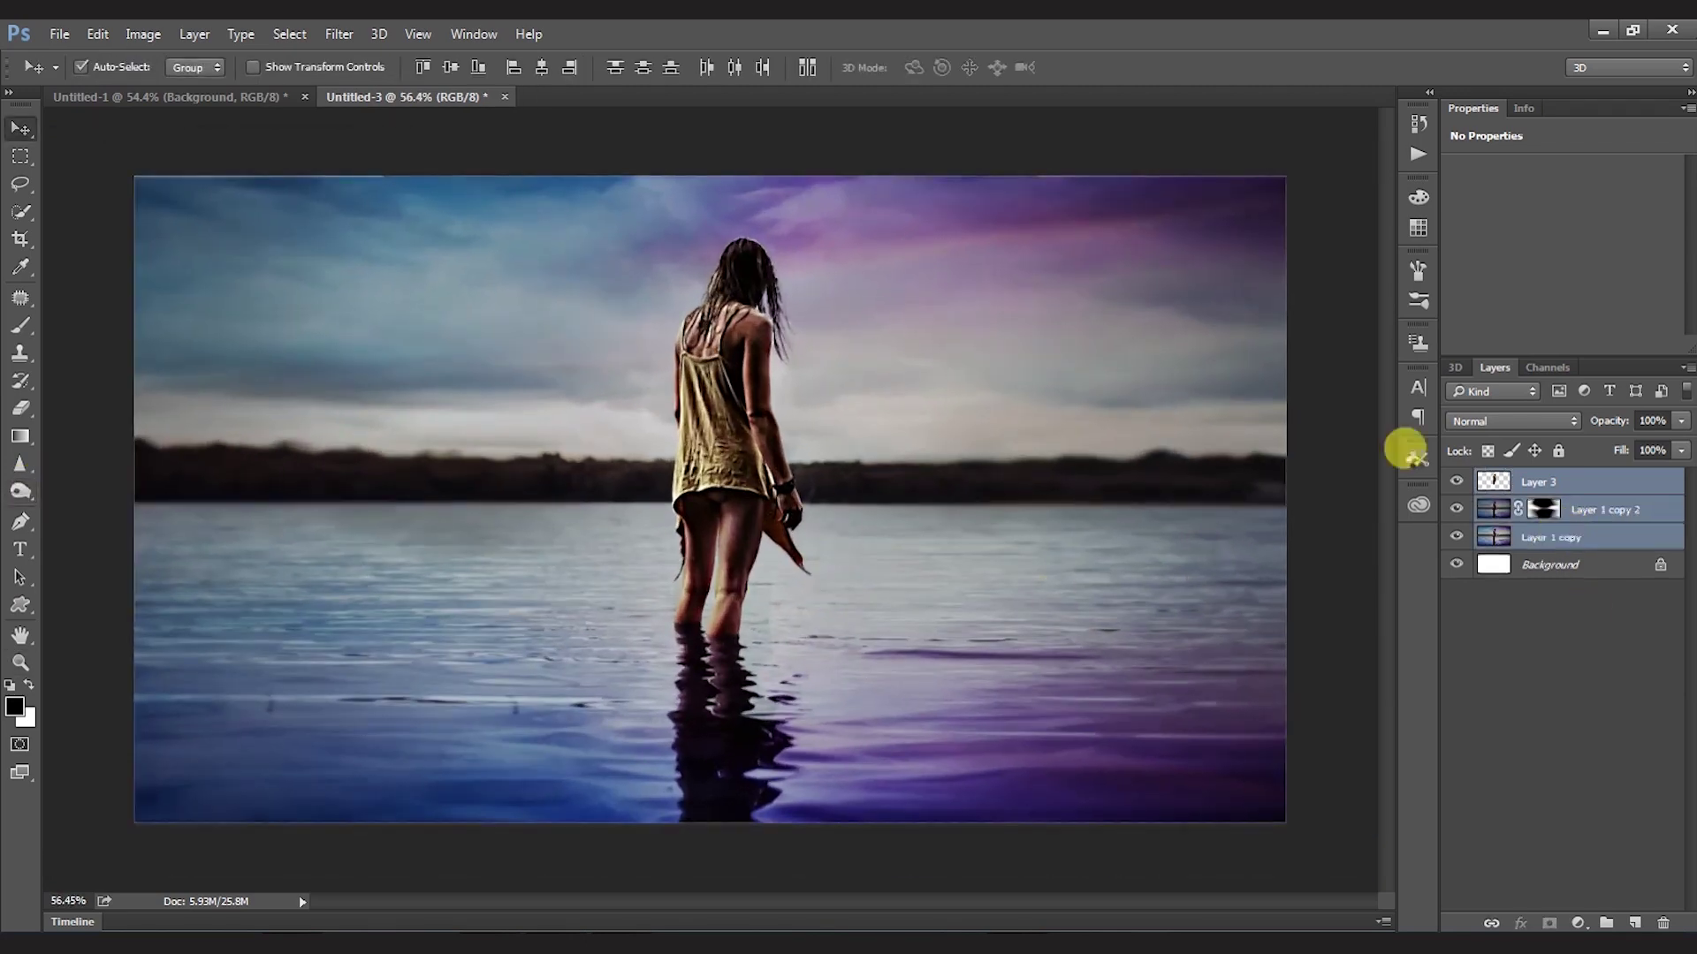
Step: Merge the selected layers into one and lift its highlights with Curves
key("ctrl+e")
key("ctrl+m")
left_click_drag(1086, 424, 1098, 418)
left_click_drag(1149, 353, 1182, 318)
left_click(1542, 199)
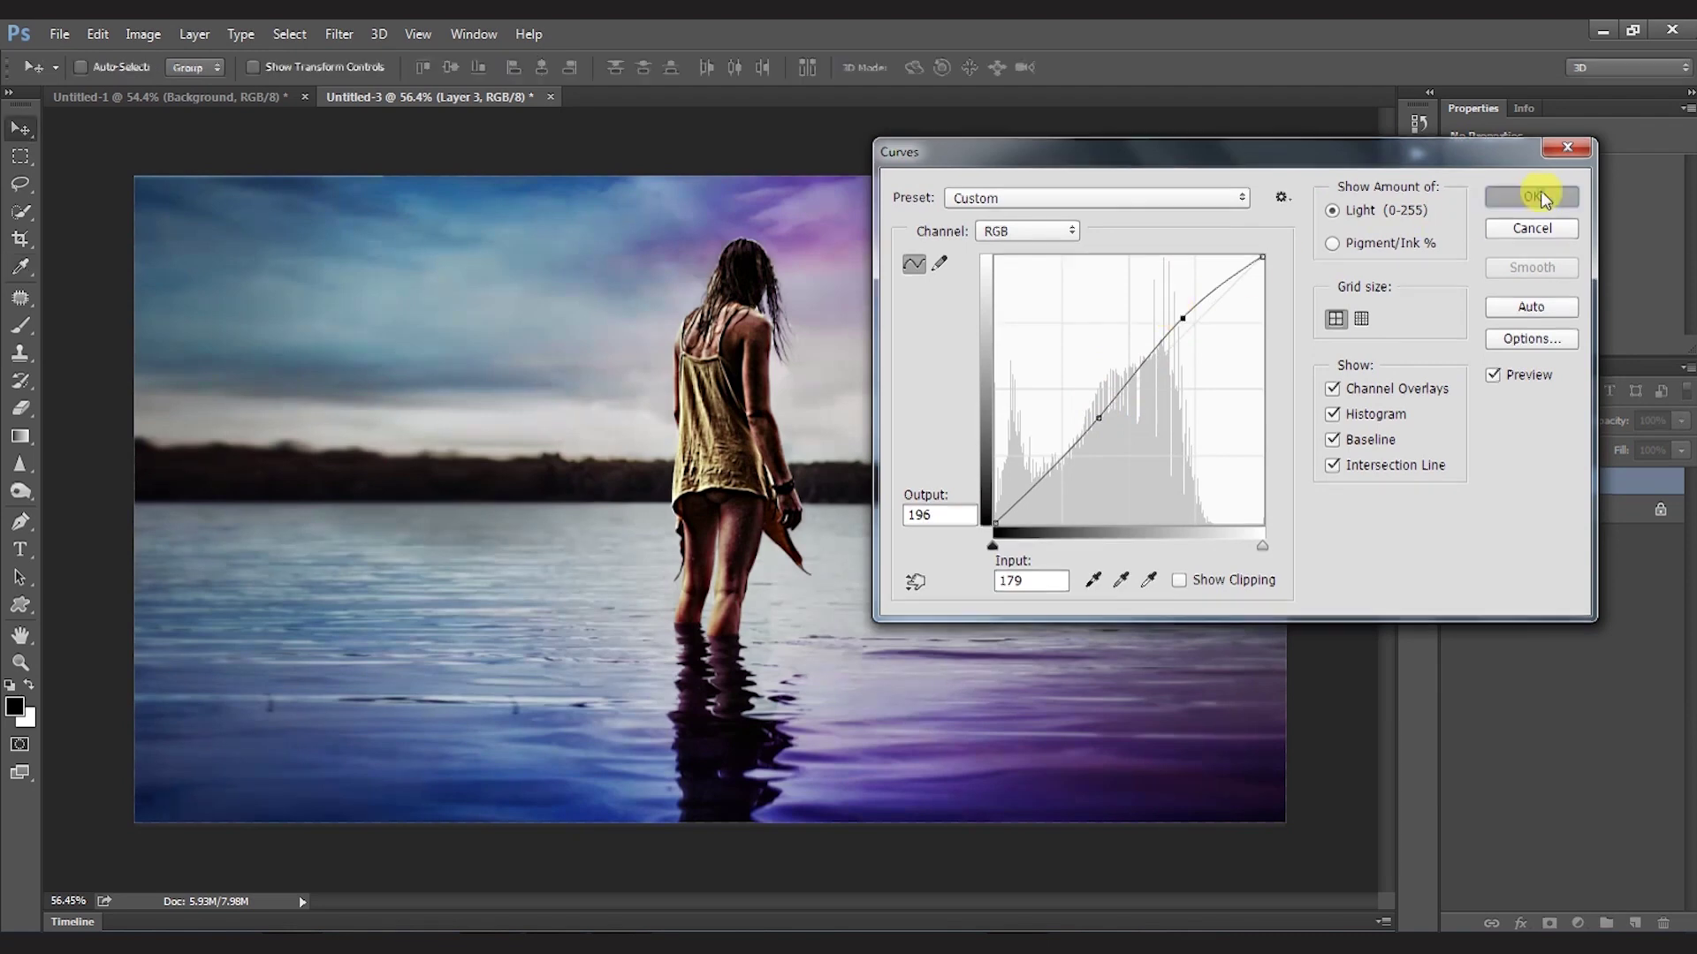
key("z")
left_click_drag(867, 436, 856, 436)
key("v")
Step: Brighten midtones with Levels 1.11, boost Hue/Saturation, and apply a Color Balance tweak
key("ctrl+l")
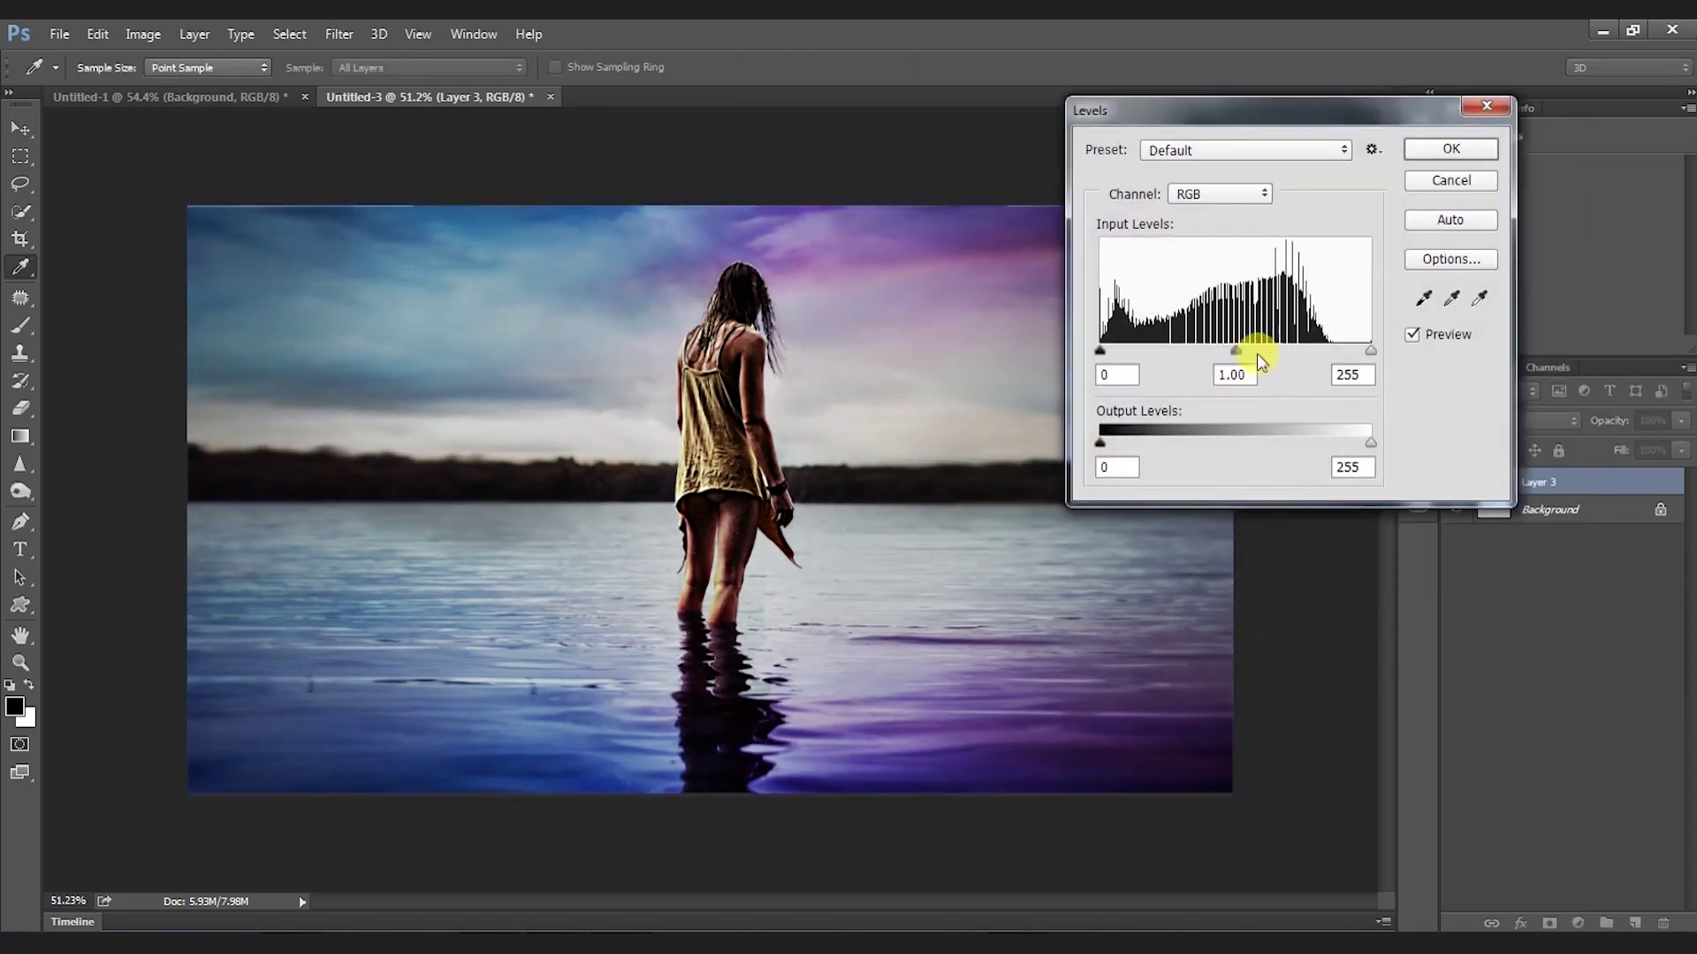
mouse_move(1259, 362)
left_mouse_down()
mouse_move(1228, 356)
mouse_move(1316, 378)
left_mouse_up()
key("Return")
key("ctrl+u")
left_click_drag(1295, 320, 1283, 322)
left_click_drag(1317, 379, 1312, 432)
key("Return")
key("ctrl+b")
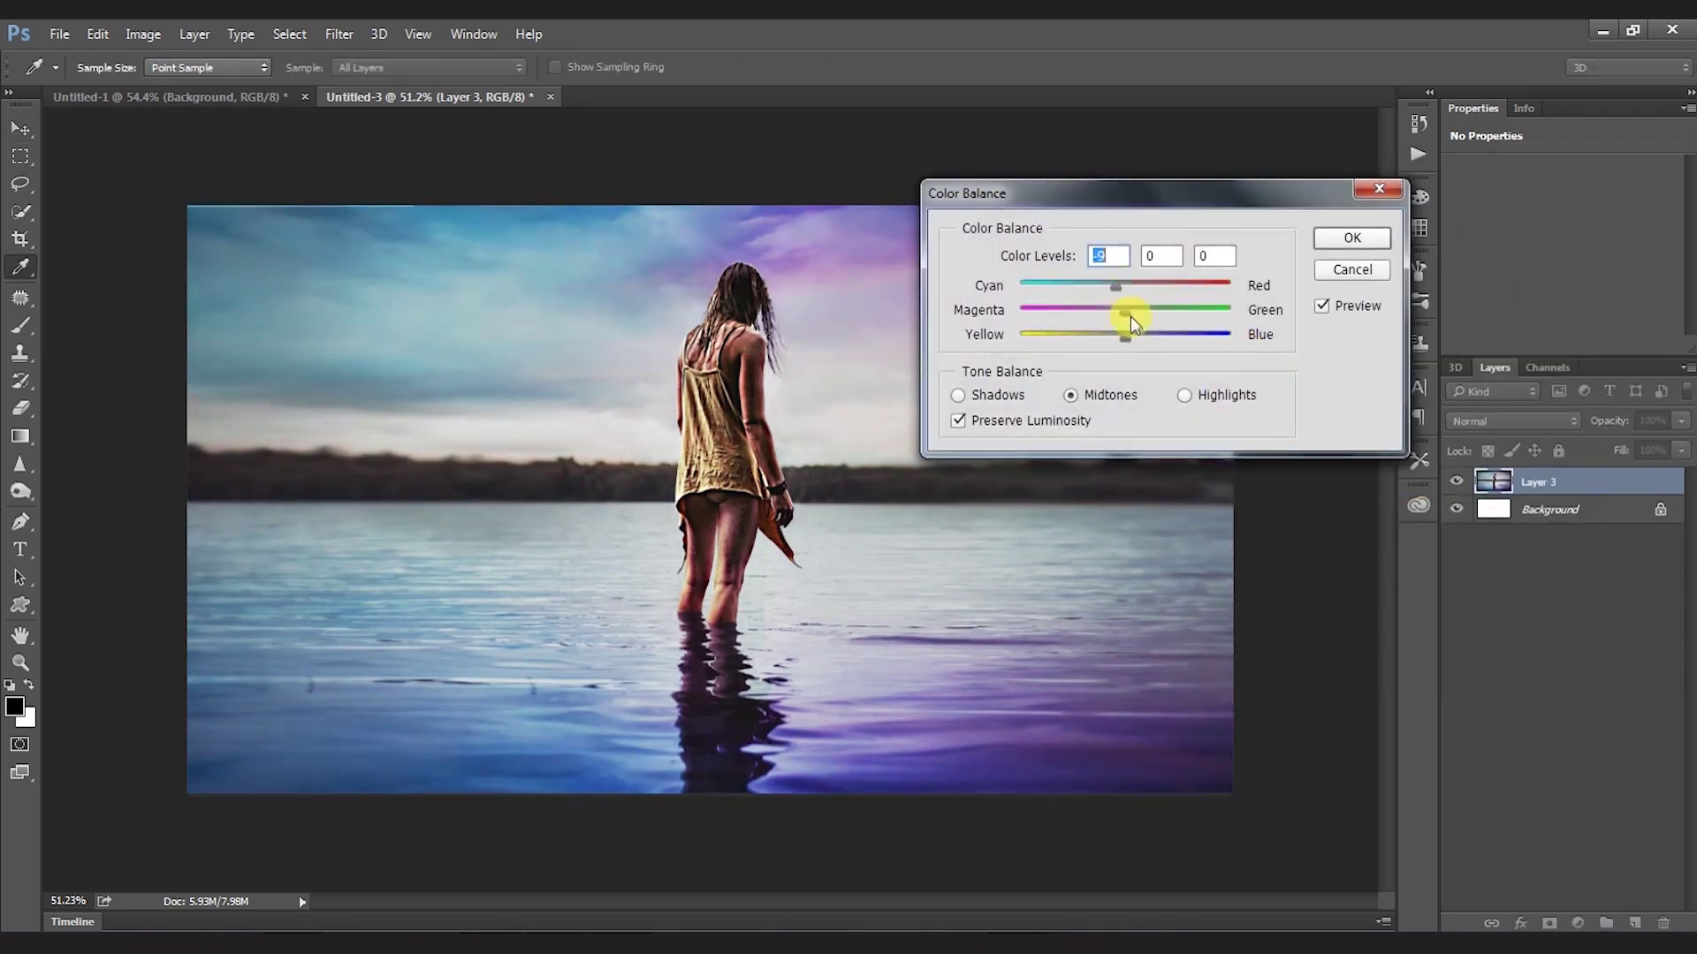
key("Return")
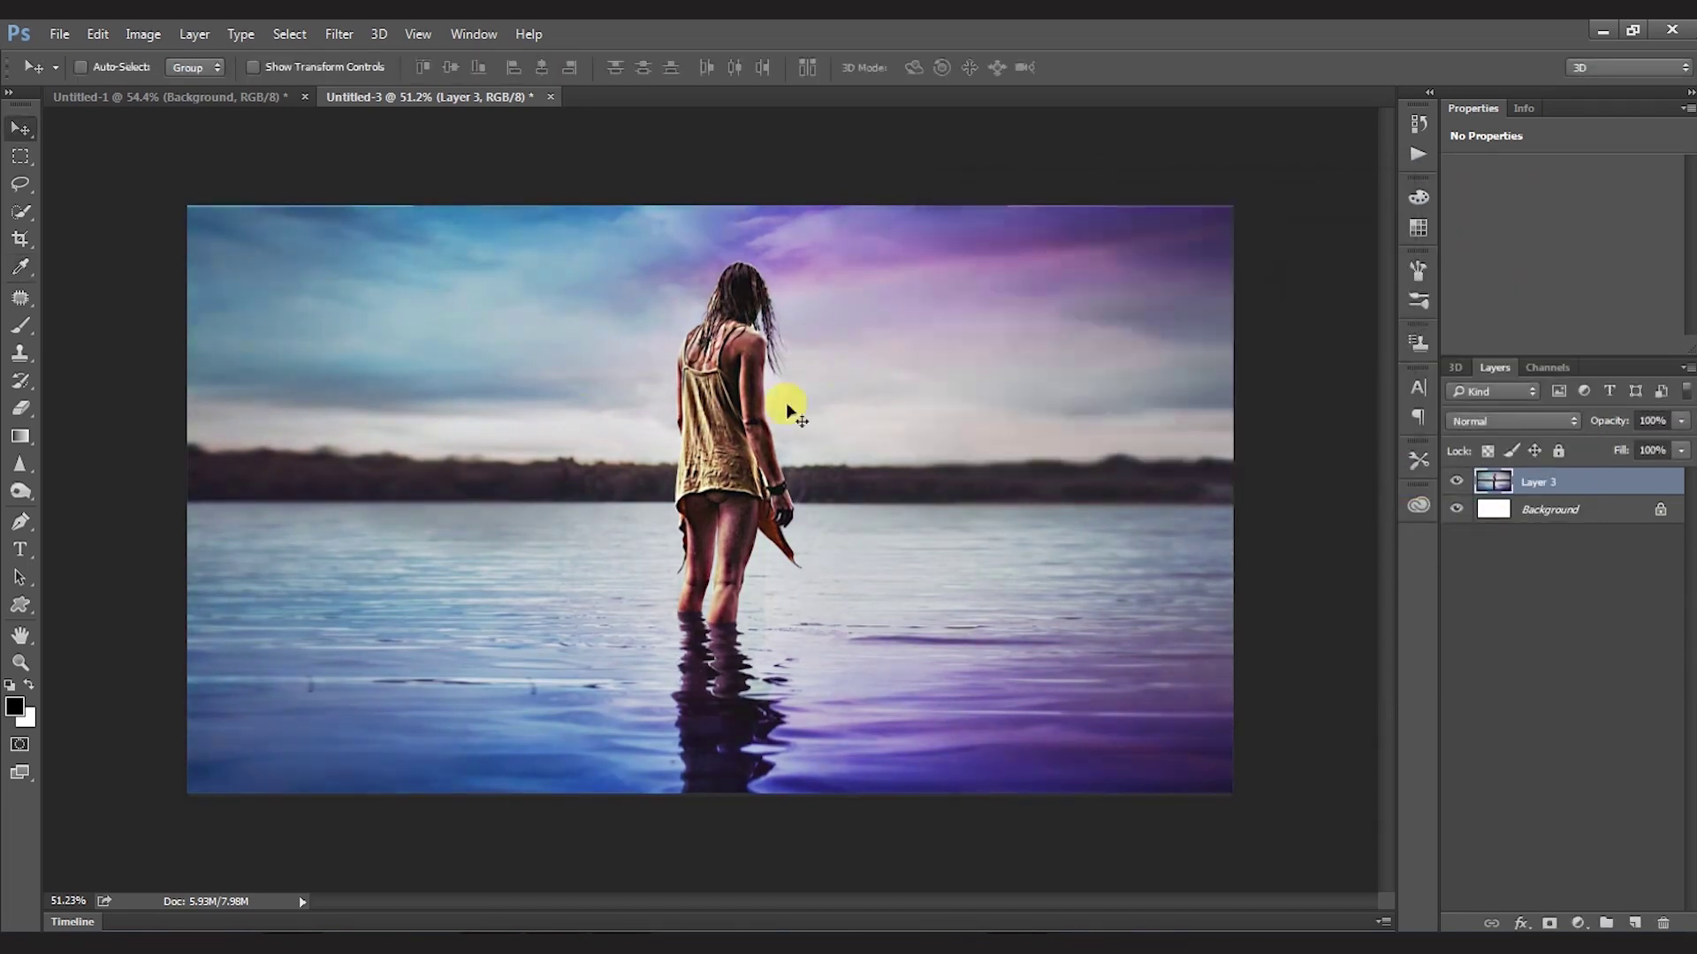
left_click_drag(852, 398, 872, 379)
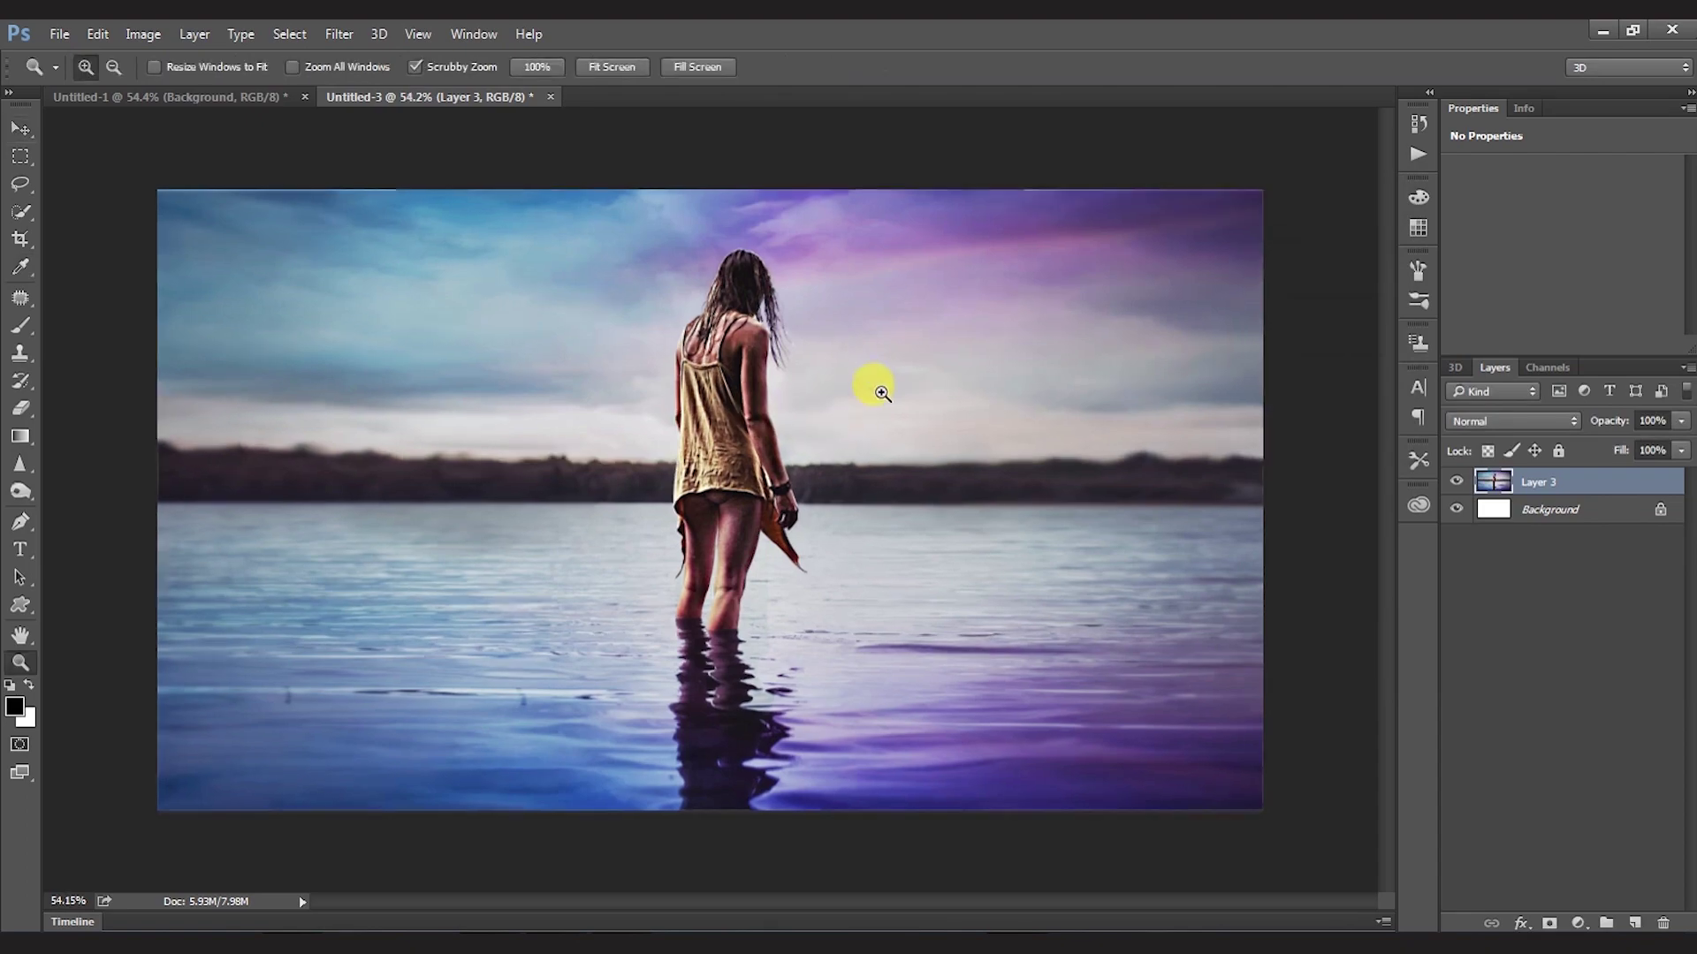